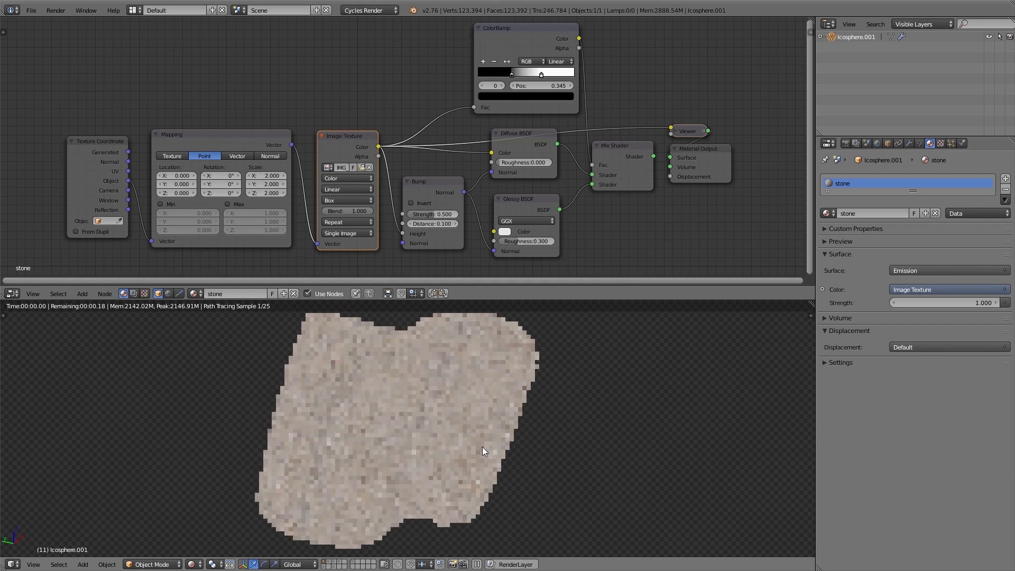
Set the Mapping node's X, Y and Z scale to 8.7 together
{"action": "left_click_drag", "start_coordinate": [265, 176], "coordinate": [379, 193]}
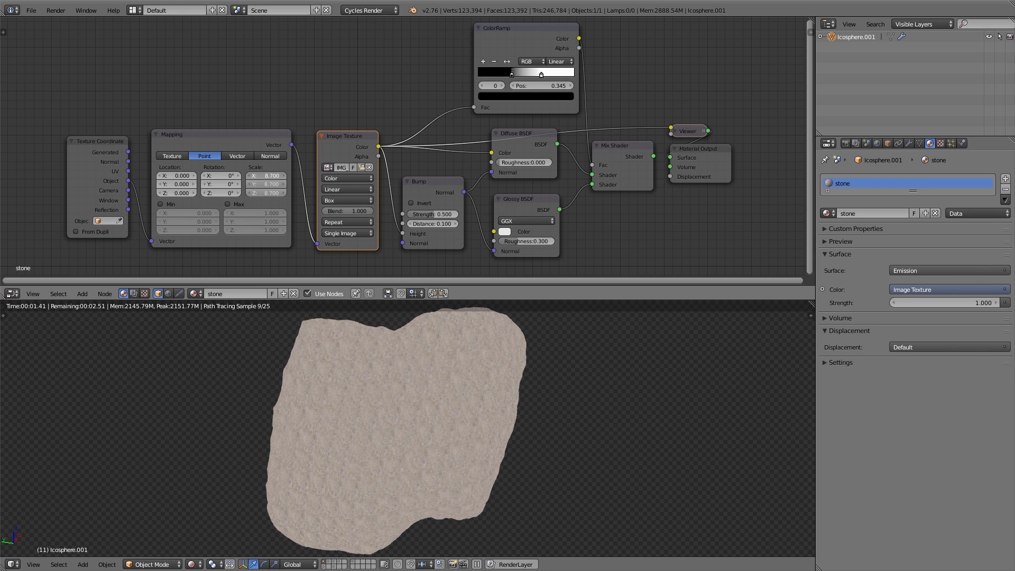
{"action": "left_click_drag", "start_coordinate": [379, 193], "coordinate": [379, 193]}
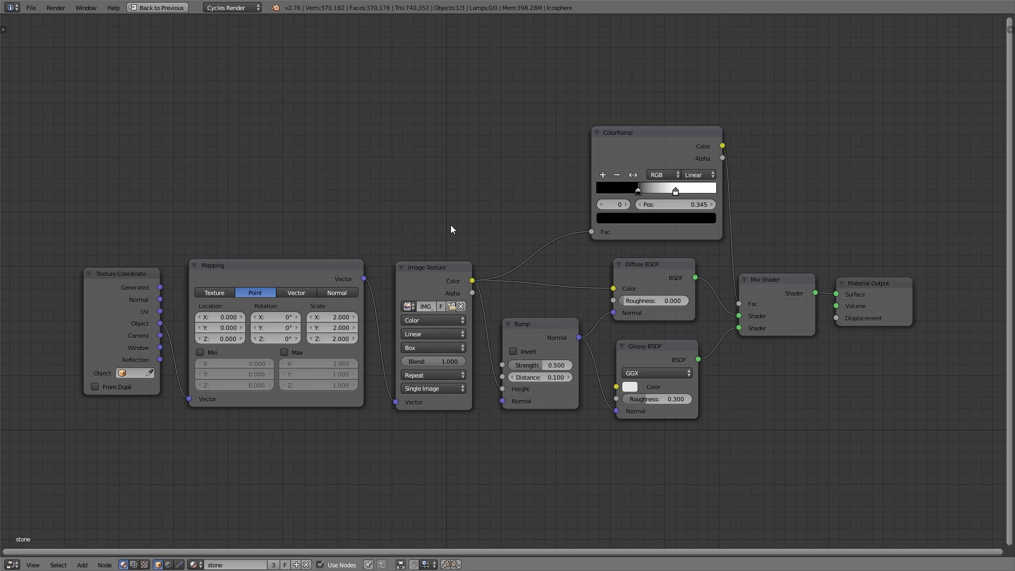
Insert a MixRGB node into the link between the image texture and the Diffuse BSDF color
{"action": "key", "text": "shift+a"}
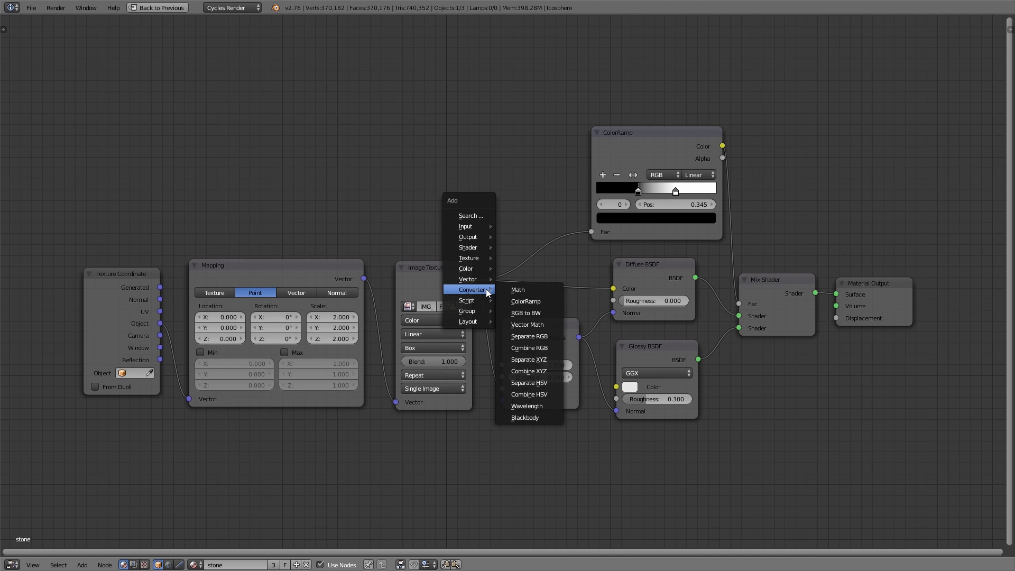
{"action": "mouse_move", "coordinate": [477, 270]}
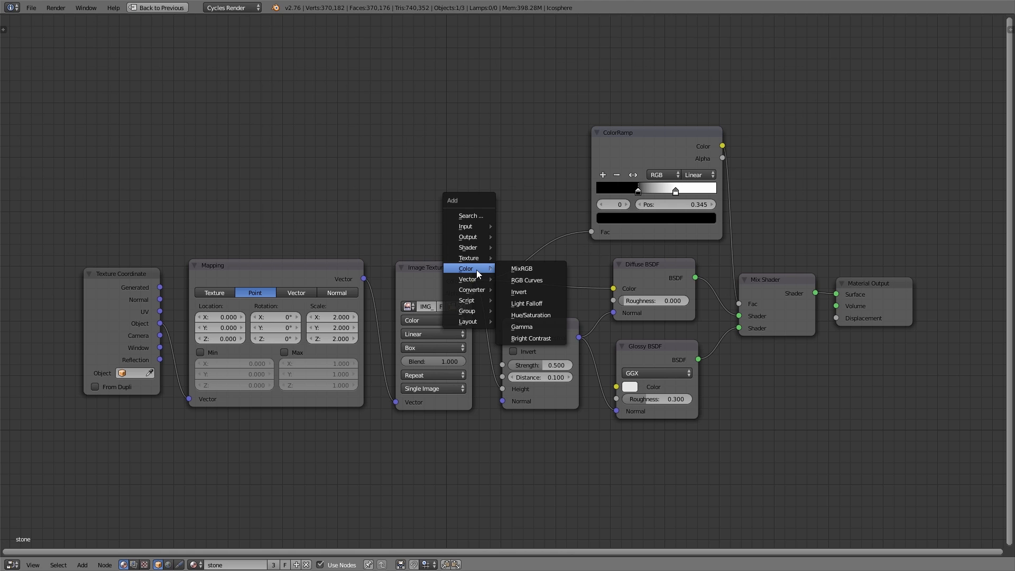
{"action": "left_click", "coordinate": [526, 270]}
{"action": "left_click", "coordinate": [559, 287]}
{"action": "left_click_drag", "start_coordinate": [558, 284], "coordinate": [477, 280]}
Move the texture coordinate, mapping and image texture nodes further left to make room
{"action": "key", "text": "a"}
{"action": "key", "text": "b"}
{"action": "left_click_drag", "start_coordinate": [81, 255], "coordinate": [437, 474]}
{"action": "key", "text": "g"}
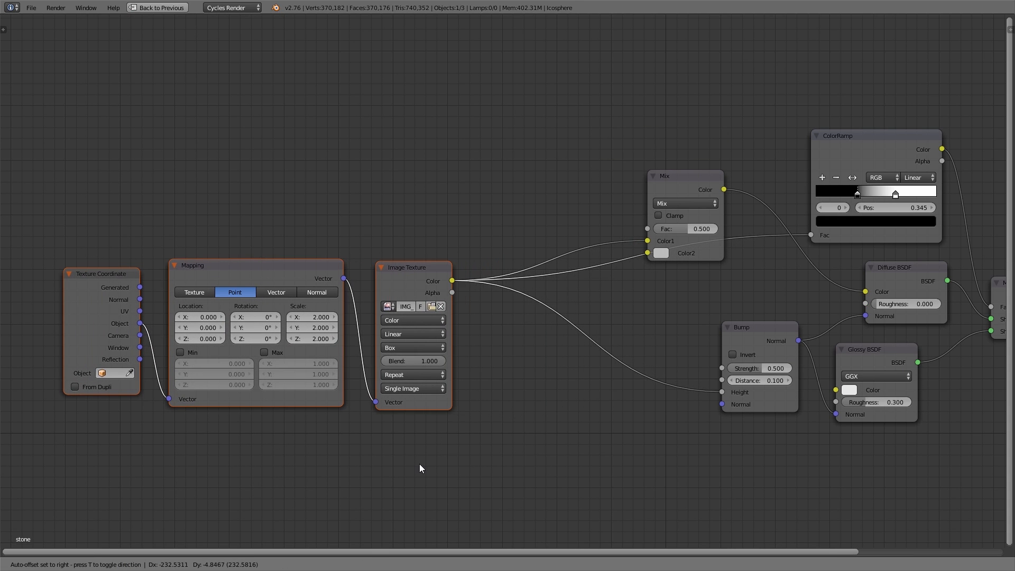
{"action": "left_click", "coordinate": [420, 465]}
Add an RGB Curves node fed by the image texture color and connect it to the Mix node's Color2 input
{"action": "key", "text": "shift+a"}
{"action": "mouse_move", "coordinate": [548, 422]}
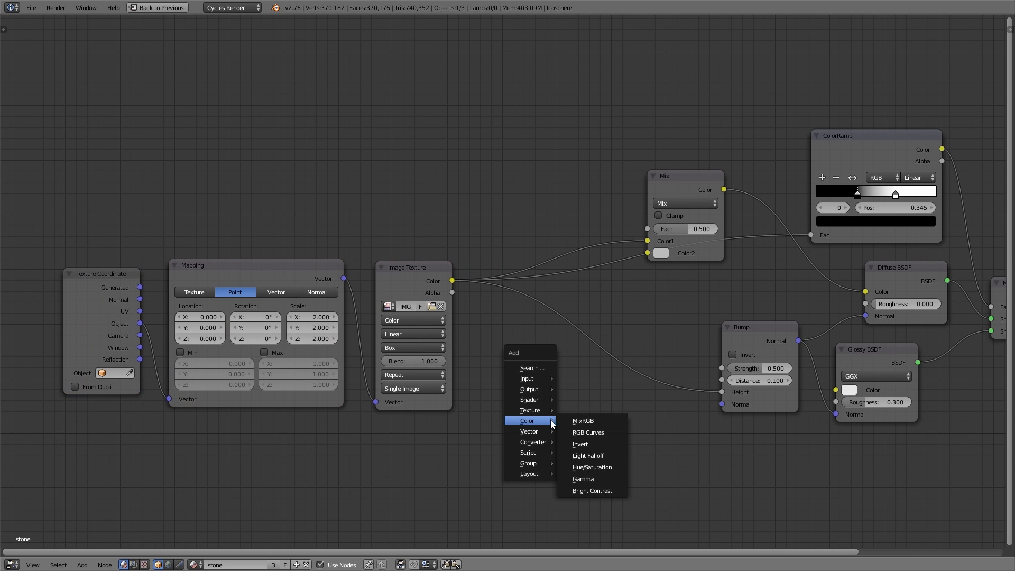
{"action": "left_click", "coordinate": [588, 433]}
{"action": "left_click", "coordinate": [493, 355]}
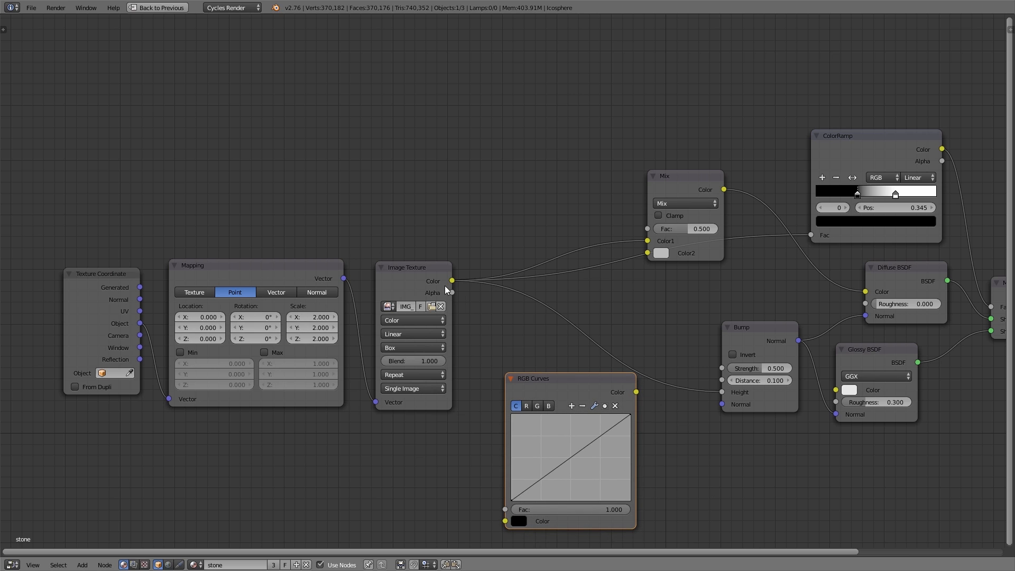
{"action": "left_click_drag", "start_coordinate": [453, 281], "coordinate": [505, 521]}
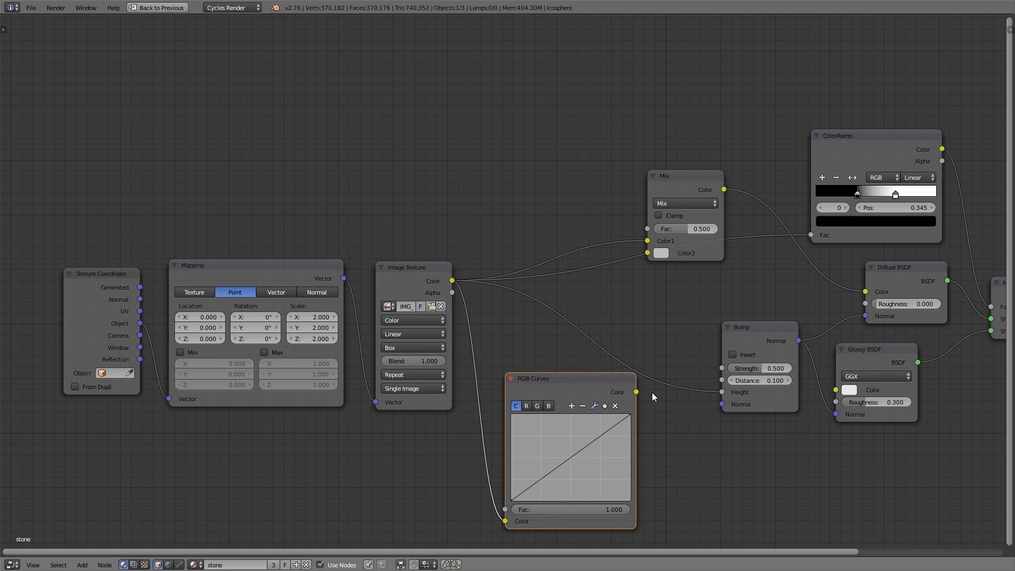
{"action": "left_click_drag", "start_coordinate": [637, 392], "coordinate": [648, 253]}
{"action": "left_click_drag", "start_coordinate": [561, 385], "coordinate": [550, 303]}
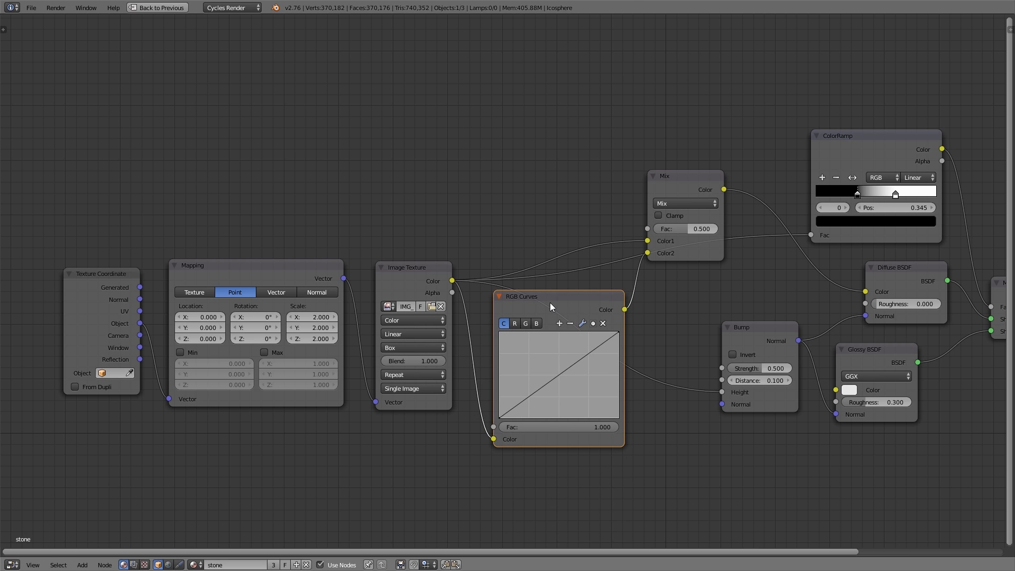
Add a point to the RGB Curves combined curve and pull it slightly downward
{"action": "key", "text": "shift+space"}
{"action": "left_click", "coordinate": [450, 165], "text": "ctrl+shift"}
{"action": "mouse_move", "coordinate": [450, 225]}
{"action": "left_mouse_down"}
{"action": "mouse_move", "coordinate": [430, 199]}
{"action": "mouse_move", "coordinate": [450, 228]}
{"action": "left_mouse_up"}
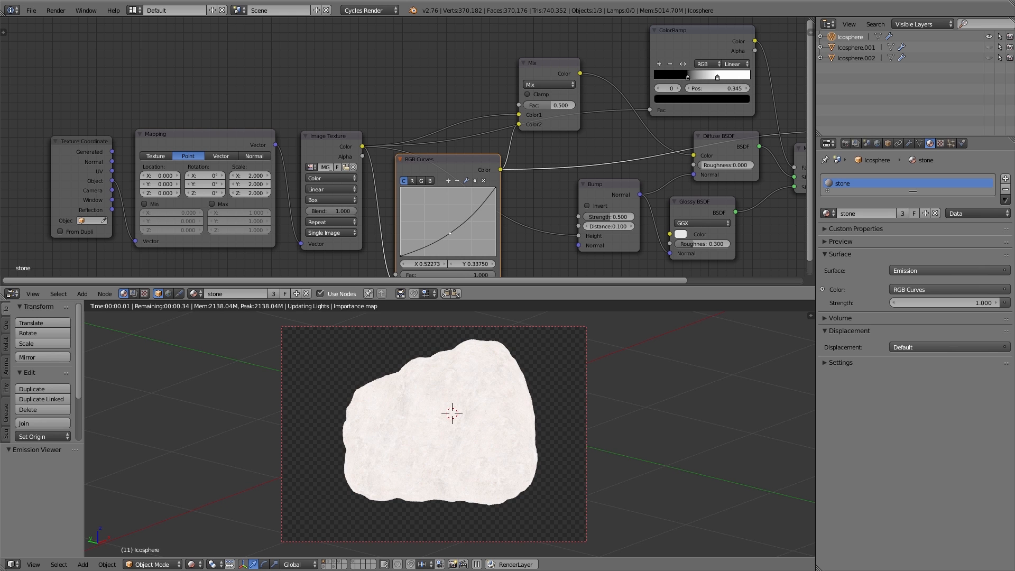
{"action": "left_click", "coordinate": [483, 181]}
Raise the red channel curve of the RGB Curves slightly and inspect the green and blue channels
{"action": "left_click", "coordinate": [414, 180]}
{"action": "mouse_move", "coordinate": [444, 223]}
{"action": "left_mouse_down"}
{"action": "mouse_move", "coordinate": [435, 209]}
{"action": "mouse_move", "coordinate": [443, 228]}
{"action": "mouse_move", "coordinate": [439, 213]}
{"action": "mouse_move", "coordinate": [449, 227]}
{"action": "mouse_move", "coordinate": [445, 213]}
{"action": "mouse_move", "coordinate": [455, 218]}
{"action": "left_mouse_up"}
{"action": "left_click", "coordinate": [421, 182]}
{"action": "left_click", "coordinate": [431, 181]}
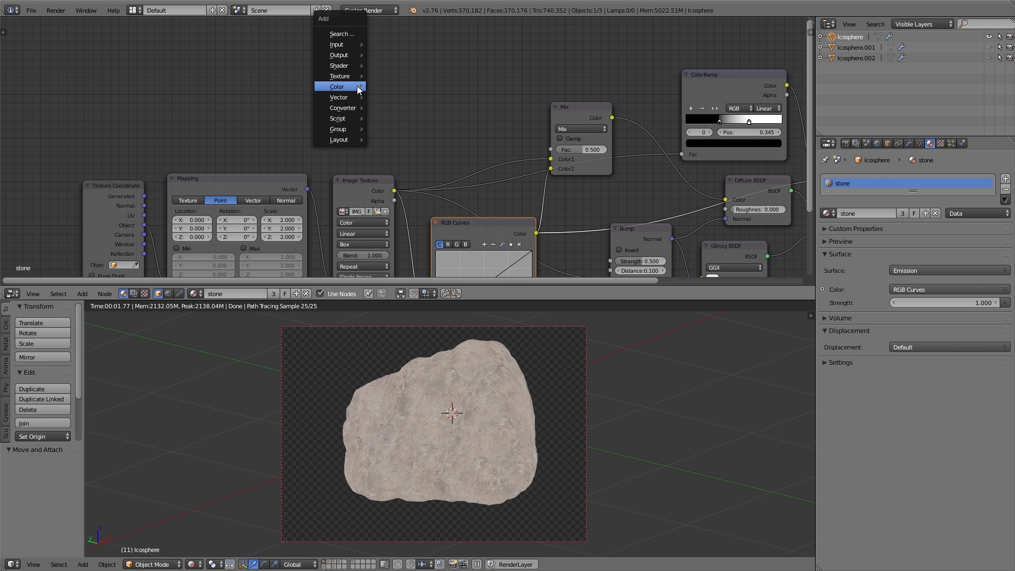
Add a Noise Texture node above the tree and preview its output
{"action": "mouse_move", "coordinate": [351, 76]}
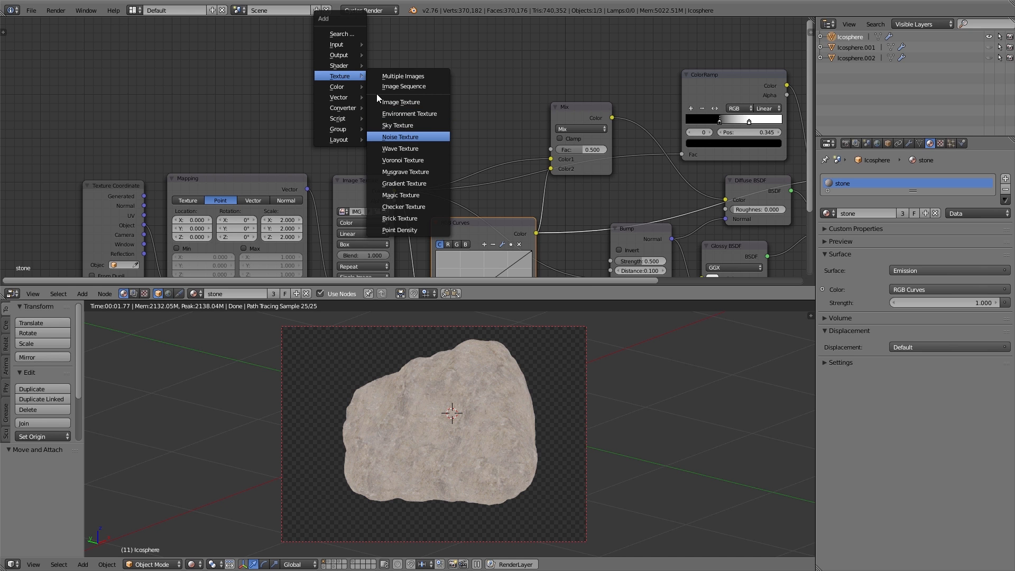
{"action": "left_click", "coordinate": [407, 137]}
{"action": "left_click", "coordinate": [344, 58]}
{"action": "left_click", "coordinate": [367, 62], "text": "ctrl+shift"}
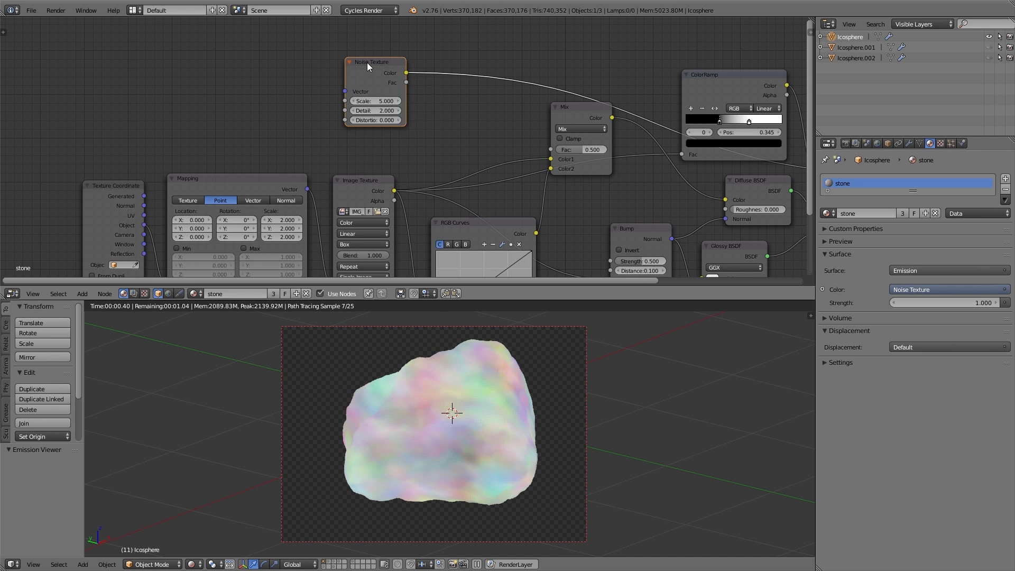
Add a ColorRamp node driven by the noise texture and position it beside the noise node
{"action": "key", "text": "shift+a"}
{"action": "mouse_move", "coordinate": [442, 154]}
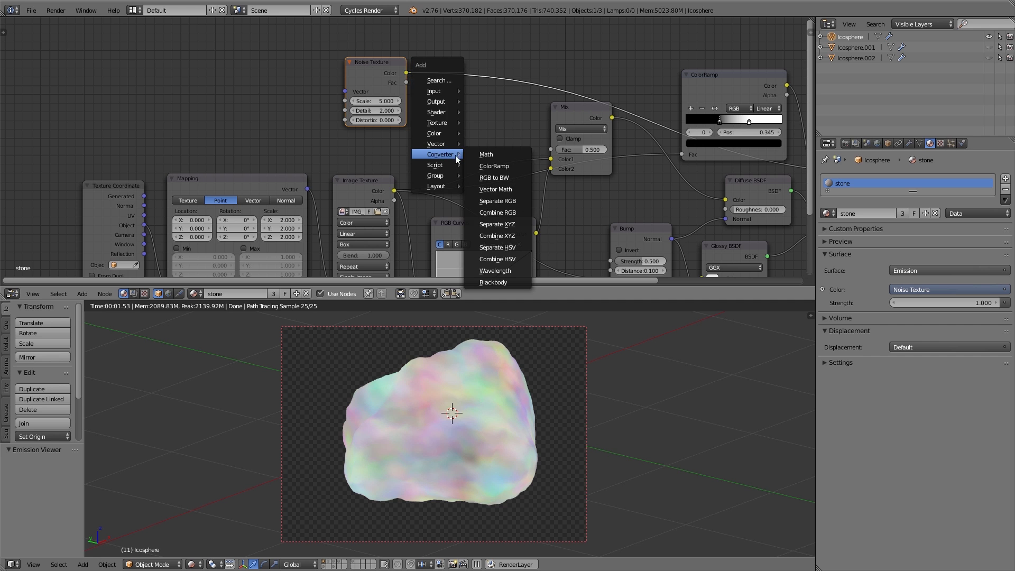
{"action": "left_click", "coordinate": [485, 166]}
{"action": "left_click", "coordinate": [444, 66]}
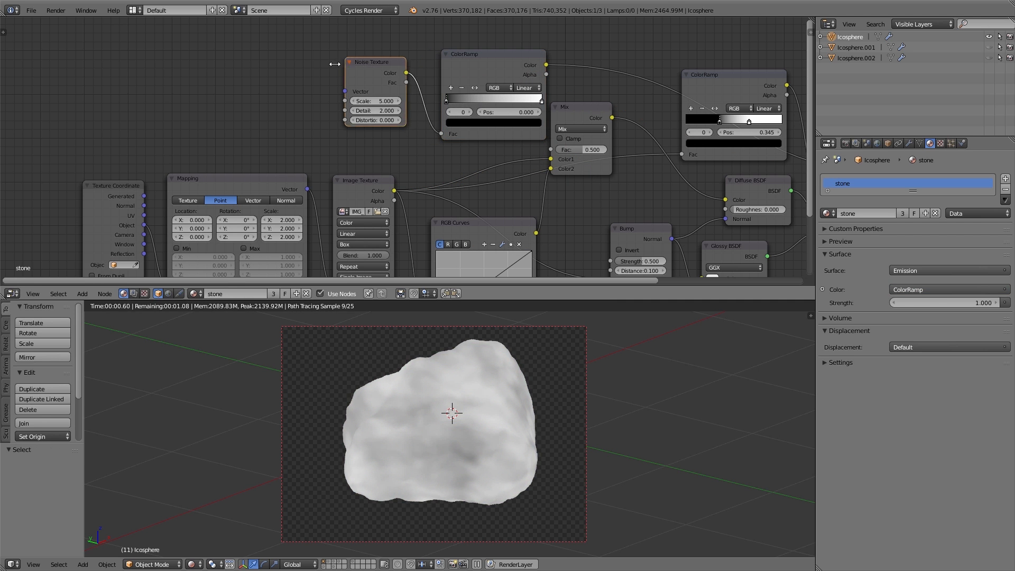
{"action": "left_click_drag", "start_coordinate": [451, 65], "coordinate": [414, 62]}
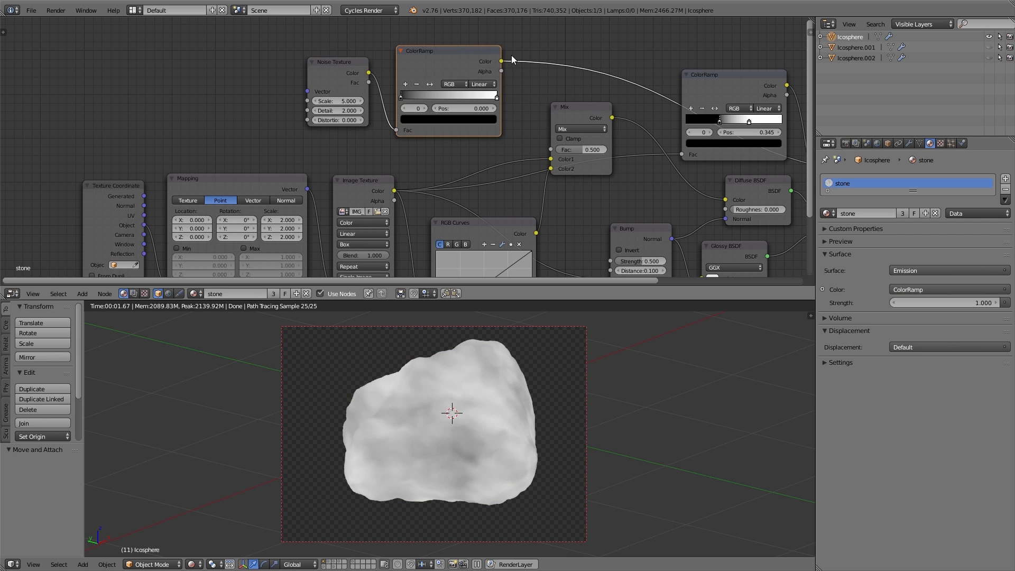
Connect the noise ColorRamp output to the Mix node's factor and preview the Mix node
{"action": "left_click_drag", "start_coordinate": [502, 62], "coordinate": [522, 79]}
{"action": "left_click_drag", "start_coordinate": [547, 150], "coordinate": [551, 150]}
{"action": "left_click", "coordinate": [583, 110], "text": "ctrl+shift"}
Slide the noise ColorRamp's black stop to about position 0.436
{"action": "middle_click_drag", "start_coordinate": [584, 214], "coordinate": [584, 177]}
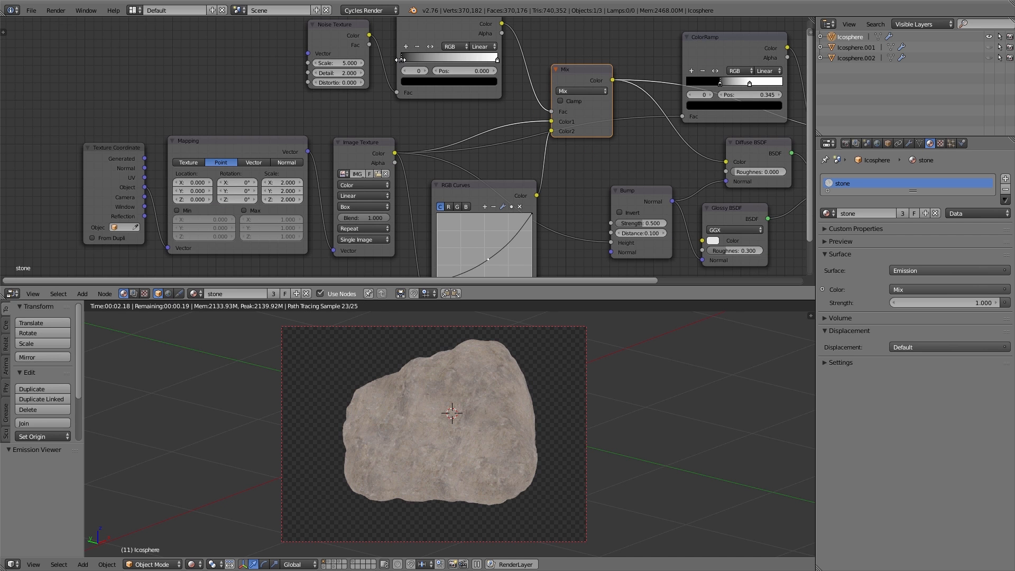
{"action": "left_click_drag", "start_coordinate": [405, 59], "coordinate": [484, 60]}
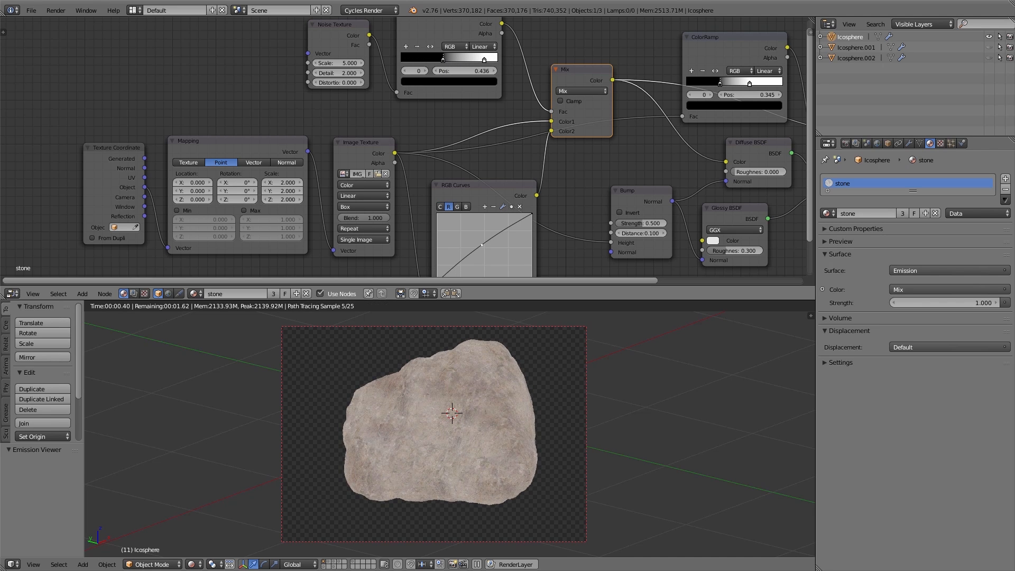
Tweak the red and green channel curves of the RGB Curves node
{"action": "mouse_move", "coordinate": [481, 245]}
{"action": "left_mouse_down"}
{"action": "mouse_move", "coordinate": [493, 262]}
{"action": "mouse_move", "coordinate": [487, 254]}
{"action": "left_mouse_up"}
{"action": "middle_click_drag", "start_coordinate": [492, 247], "coordinate": [492, 203]}
{"action": "scroll", "coordinate": [493, 203], "scroll_direction": "up", "scroll_amount": 2}
{"action": "left_click", "coordinate": [450, 155]}
{"action": "left_click_drag", "start_coordinate": [475, 205], "coordinate": [475, 201]}
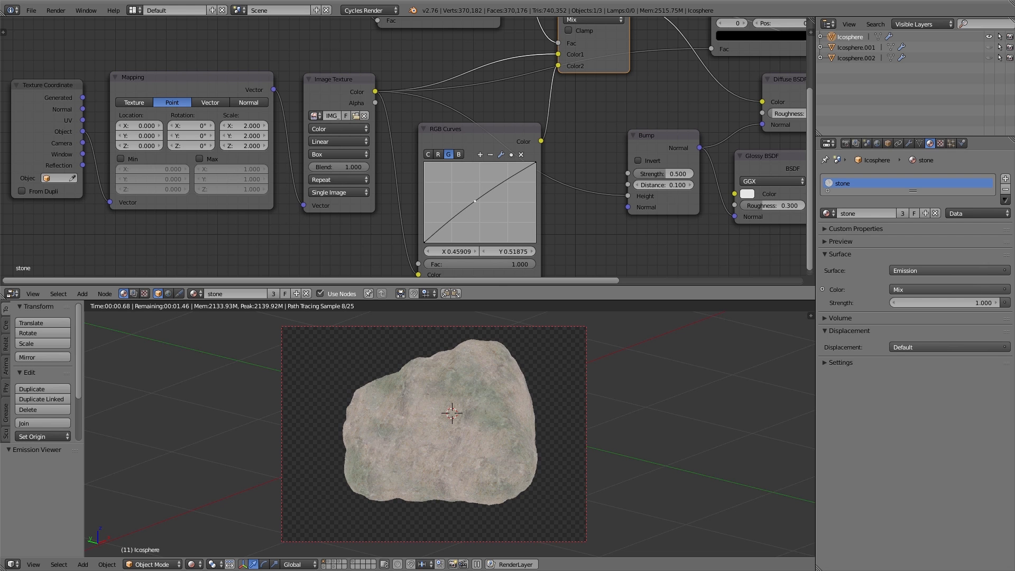
Set the Noise Texture's Scale to 8.1 and Detail to 6.1
{"action": "middle_click_drag", "start_coordinate": [445, 90], "coordinate": [469, 231]}
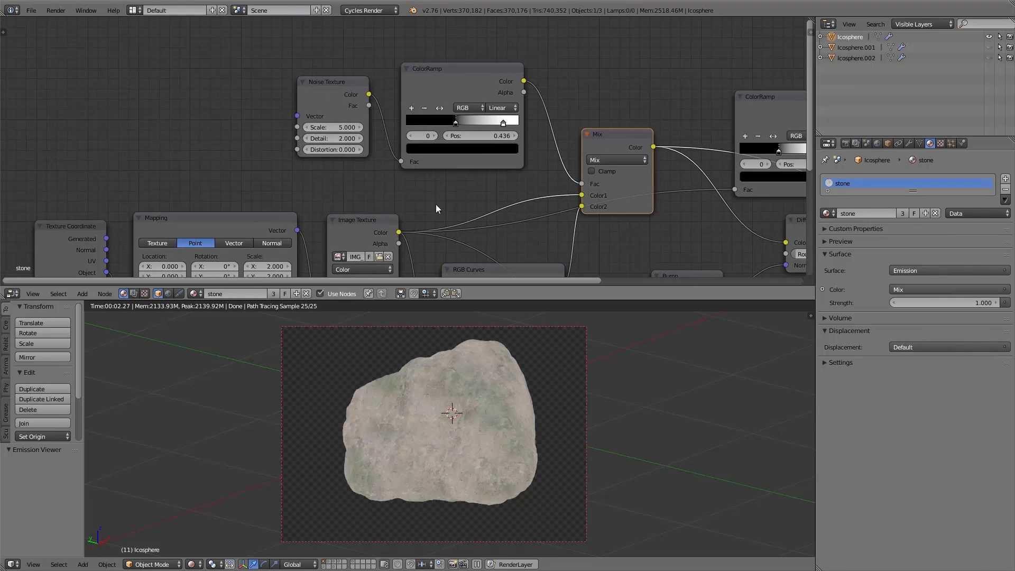
{"action": "scroll", "coordinate": [306, 159], "scroll_direction": "up", "scroll_amount": 3}
{"action": "mouse_move", "coordinate": [321, 121]}
{"action": "left_mouse_down"}
{"action": "mouse_move", "coordinate": [357, 121]}
{"action": "mouse_move", "coordinate": [328, 121]}
{"action": "left_mouse_up"}
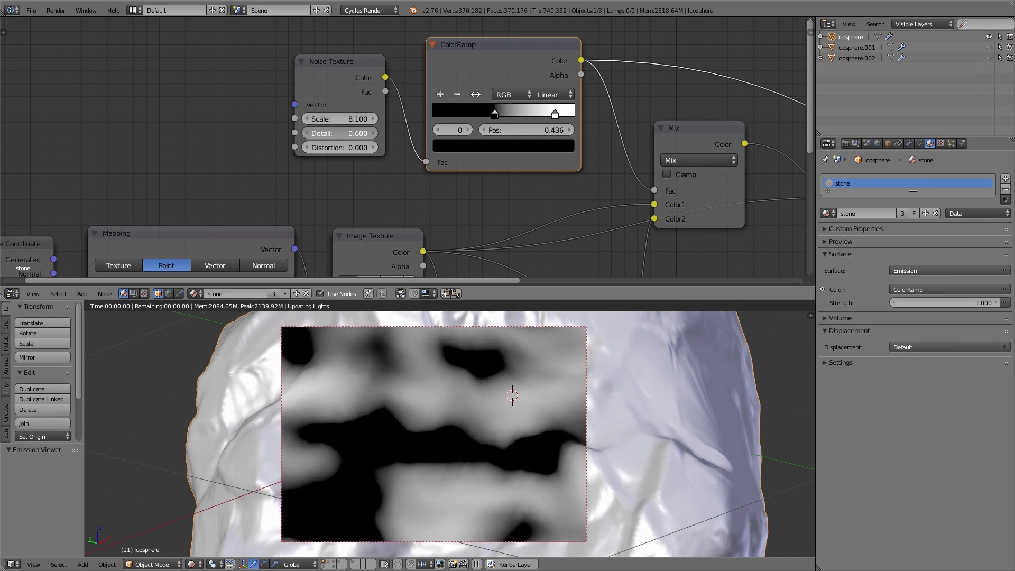
{"action": "left_click_drag", "start_coordinate": [340, 133], "coordinate": [397, 148]}
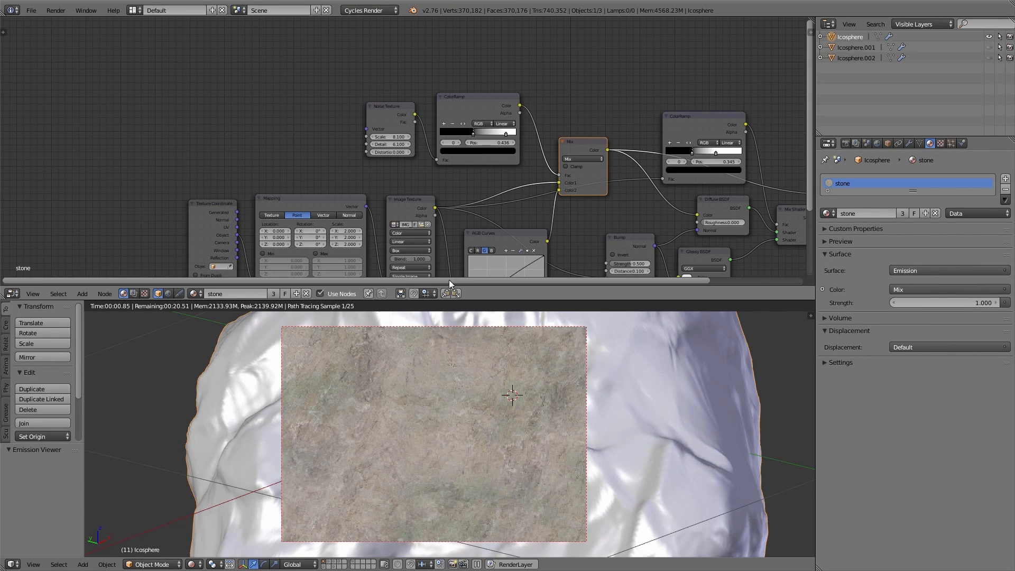
Nudge the green channel curve point of the RGB Curves node slightly
{"action": "scroll", "coordinate": [478, 409], "scroll_direction": "down", "scroll_amount": 3}
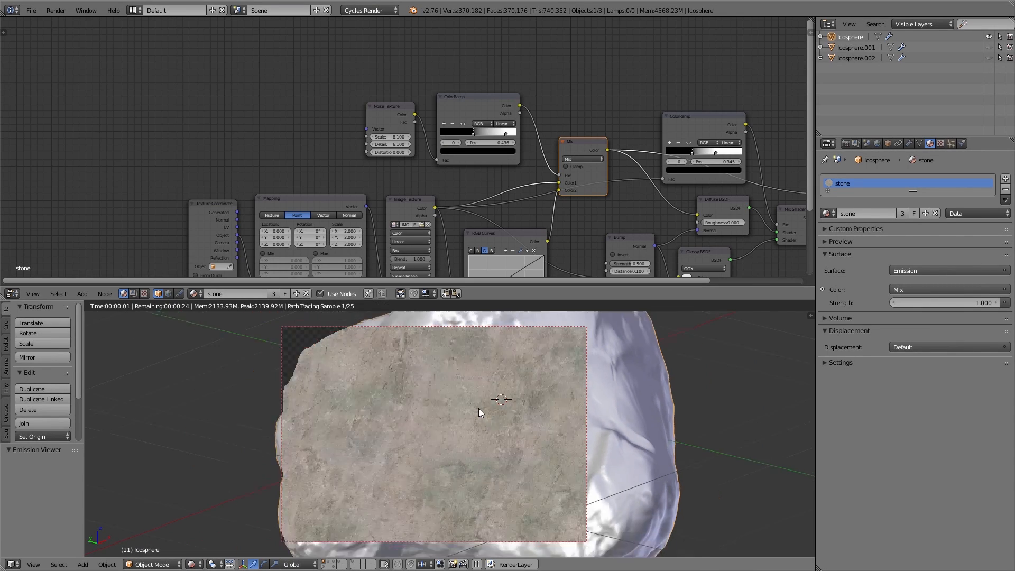
{"action": "middle_click_drag", "start_coordinate": [504, 410], "coordinate": [334, 404]}
{"action": "middle_click_drag", "start_coordinate": [494, 242], "coordinate": [442, 188]}
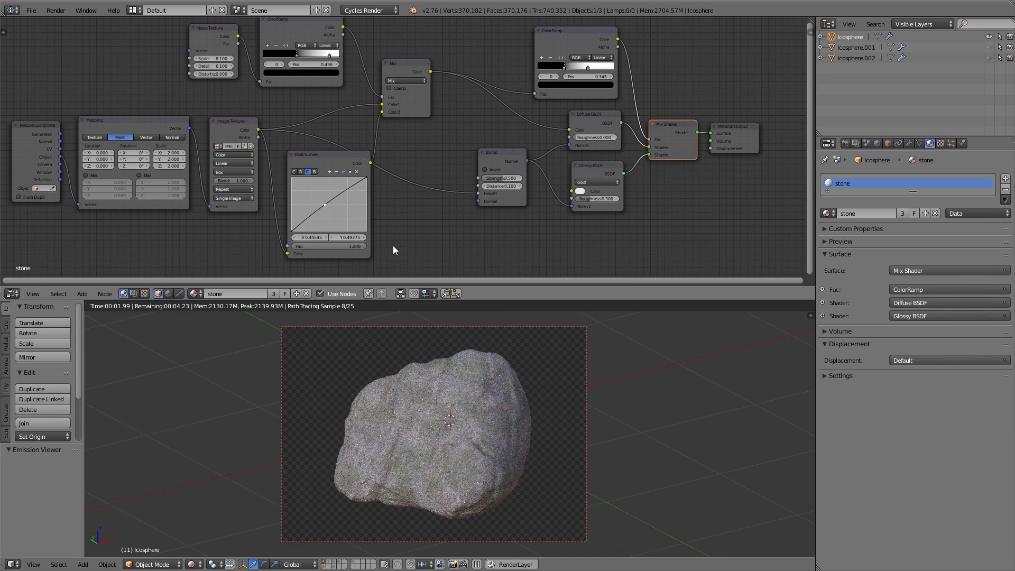
{"action": "scroll", "coordinate": [393, 245], "scroll_direction": "up", "scroll_amount": 2}
{"action": "scroll", "coordinate": [382, 240], "scroll_direction": "up", "scroll_amount": 2}
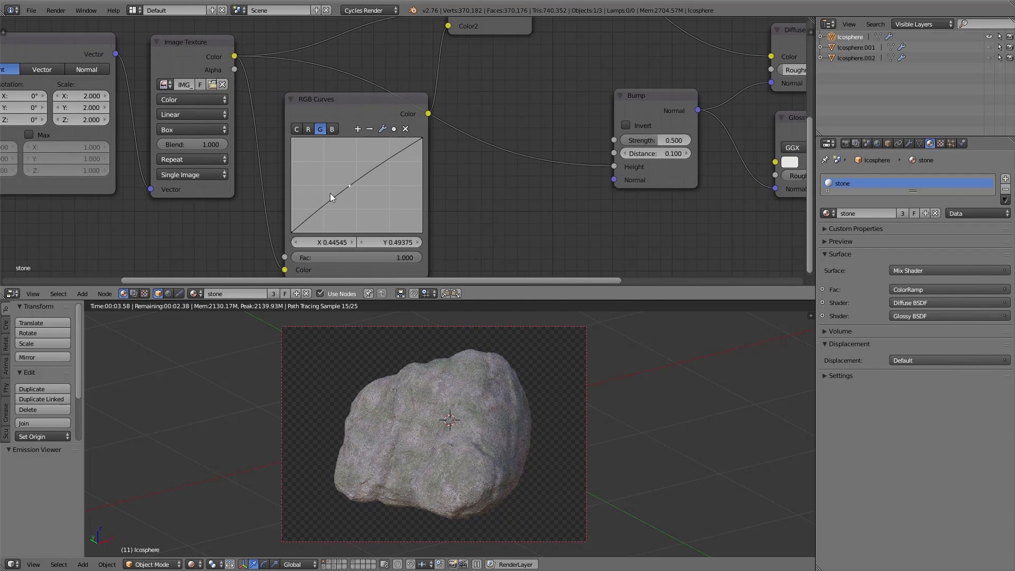
{"action": "left_click_drag", "start_coordinate": [349, 186], "coordinate": [357, 190]}
Lower the red channel curve point and set the combined curve point to about X 0.50, Y 0.40
{"action": "left_click", "coordinate": [309, 129]}
{"action": "mouse_move", "coordinate": [357, 192]}
{"action": "left_mouse_down"}
{"action": "mouse_move", "coordinate": [348, 182]}
{"action": "mouse_move", "coordinate": [362, 201]}
{"action": "left_mouse_up"}
{"action": "left_click", "coordinate": [333, 130]}
{"action": "left_click", "coordinate": [297, 129]}
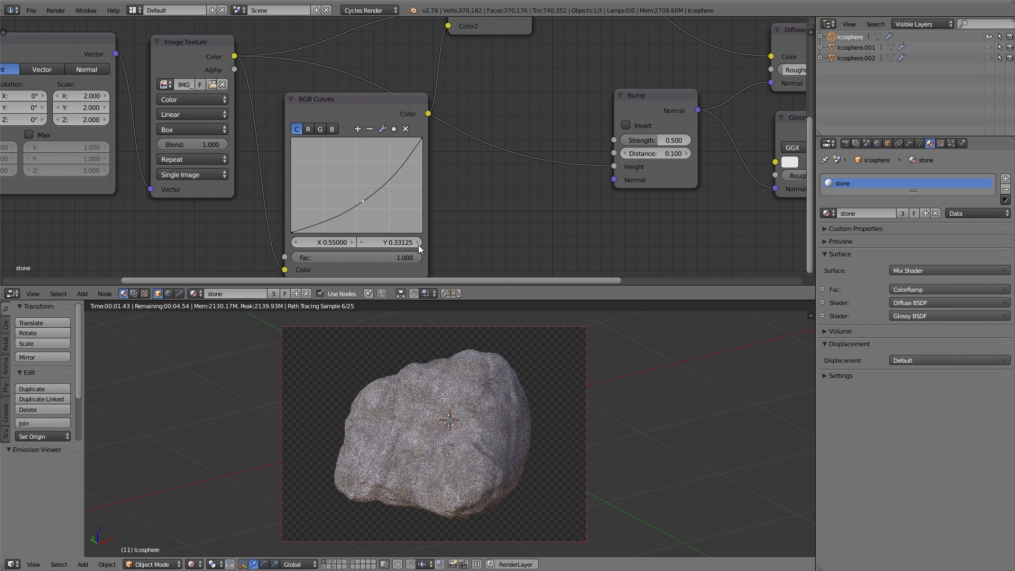
{"action": "left_click_drag", "start_coordinate": [362, 201], "coordinate": [357, 194]}
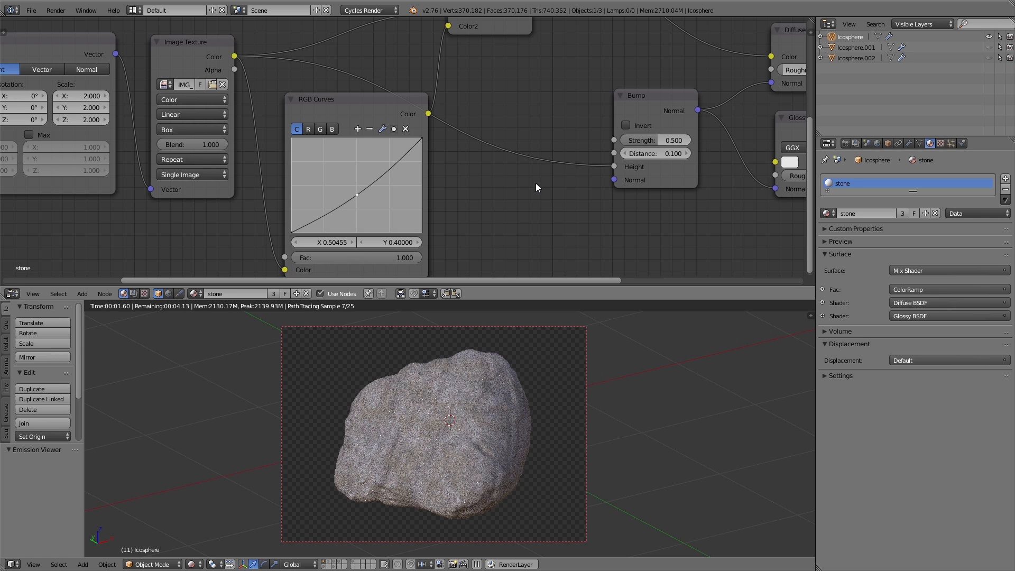
Shift the Mix node slightly right within the node tree
{"action": "key", "text": "Home"}
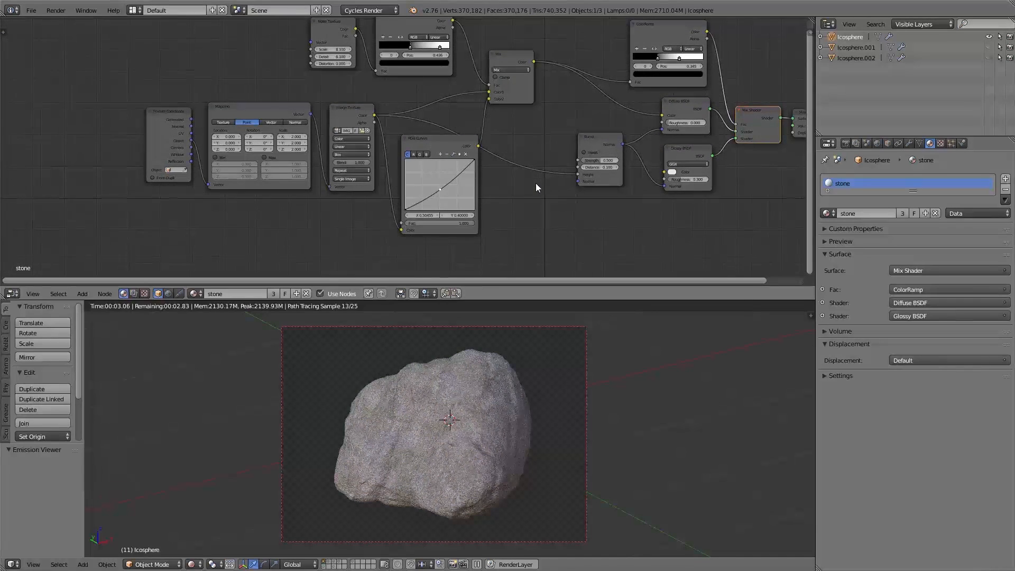
{"action": "middle_click_drag", "start_coordinate": [496, 200], "coordinate": [412, 225]}
{"action": "left_click_drag", "start_coordinate": [427, 110], "coordinate": [447, 118]}
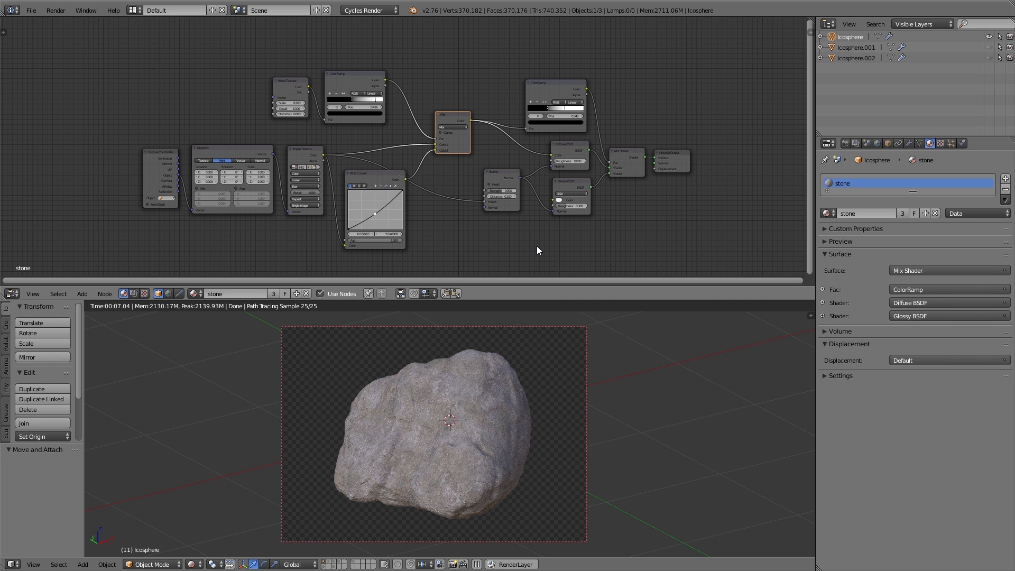
Box-select the mapping, image, noise, ColorRamp, curves and Mix nodes and group them into a node group
{"action": "key", "text": "a"}
{"action": "key", "text": "shift+space"}
{"action": "scroll", "coordinate": [596, 425], "scroll_direction": "down", "scroll_amount": 4}
{"action": "middle_click_drag", "start_coordinate": [698, 404], "coordinate": [540, 371]}
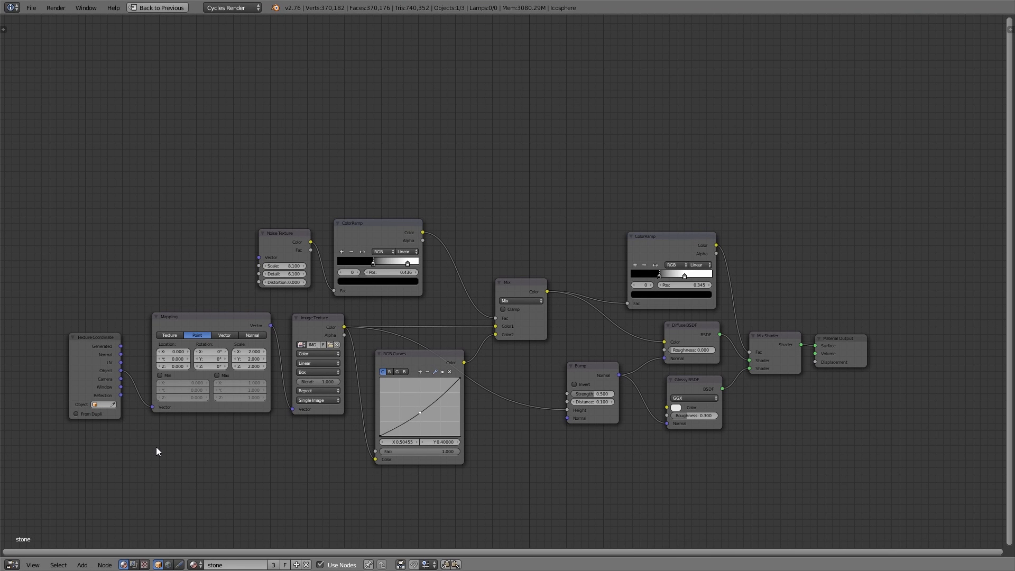
{"action": "middle_click_drag", "start_coordinate": [161, 448], "coordinate": [186, 450]}
{"action": "key", "text": "b"}
{"action": "left_click_drag", "start_coordinate": [201, 208], "coordinate": [546, 496]}
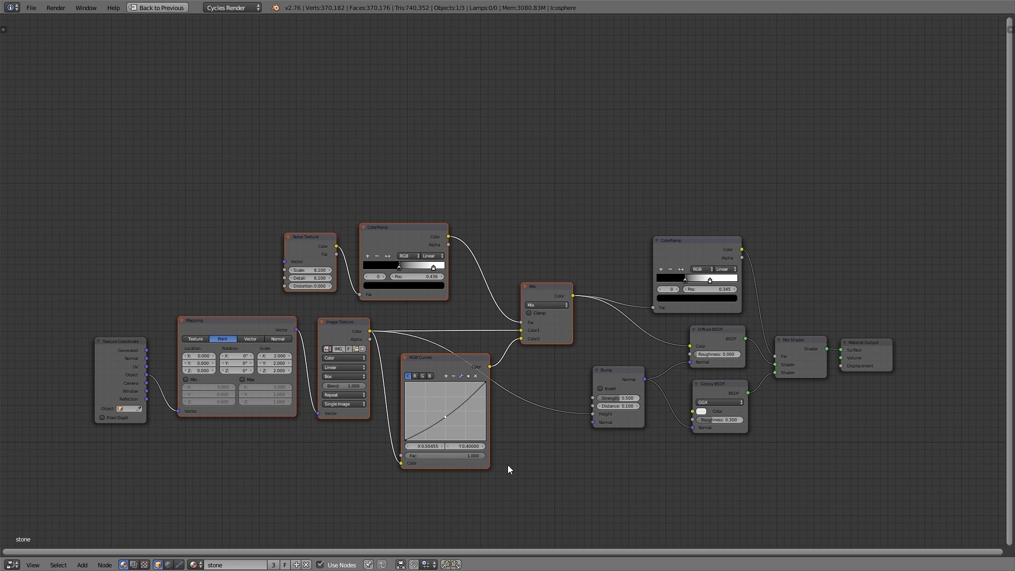
{"action": "key", "text": "ctrl+g"}
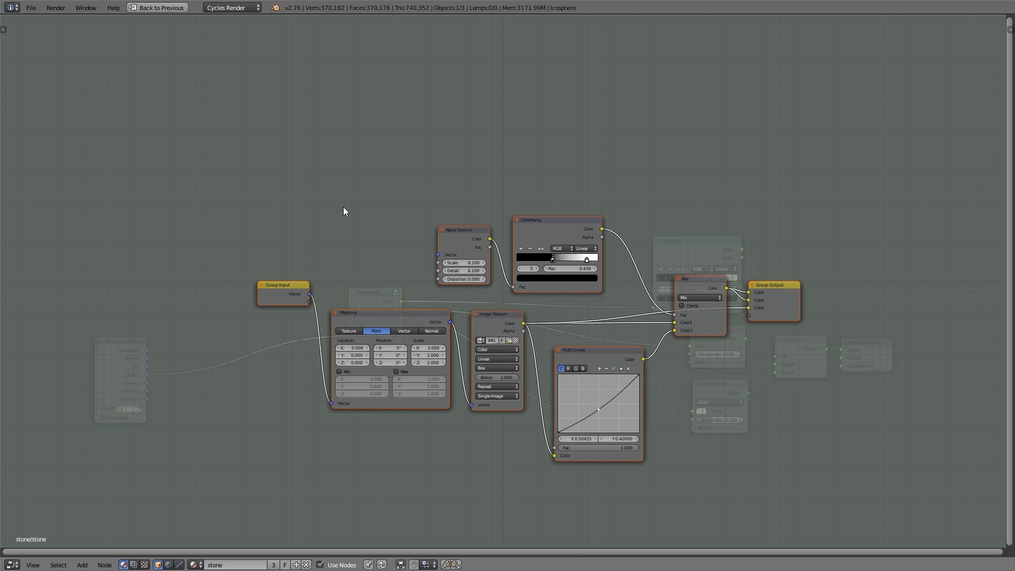
Leave the group and rename the node group as stonetex
{"action": "key", "text": "Tab"}
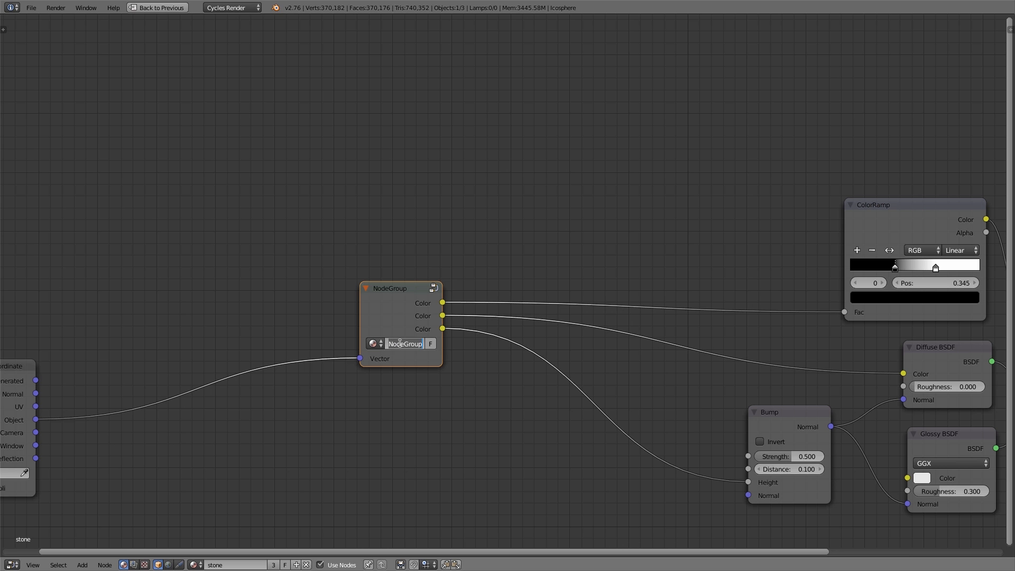
{"action": "type", "text": "stone tex"}
{"action": "key", "text": "Return"}
Move the group node next to the Texture Coordinate node
{"action": "scroll", "coordinate": [397, 315], "scroll_direction": "down", "scroll_amount": 2}
{"action": "left_click_drag", "start_coordinate": [392, 321], "coordinate": [233, 395]}
{"action": "middle_click_drag", "start_coordinate": [559, 419], "coordinate": [482, 402]}
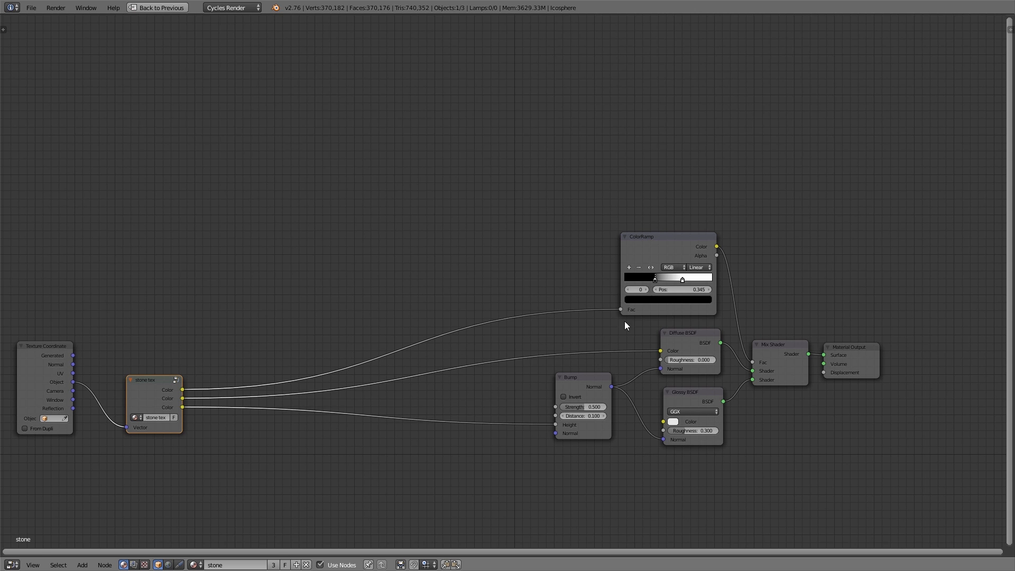
Give the selected ColorRamp node the label specular map in the node sidebar
{"action": "left_click", "coordinate": [679, 252]}
{"action": "scroll", "coordinate": [693, 259], "scroll_direction": "up", "scroll_amount": 3}
{"action": "middle_click_drag", "start_coordinate": [695, 265], "coordinate": [626, 253]}
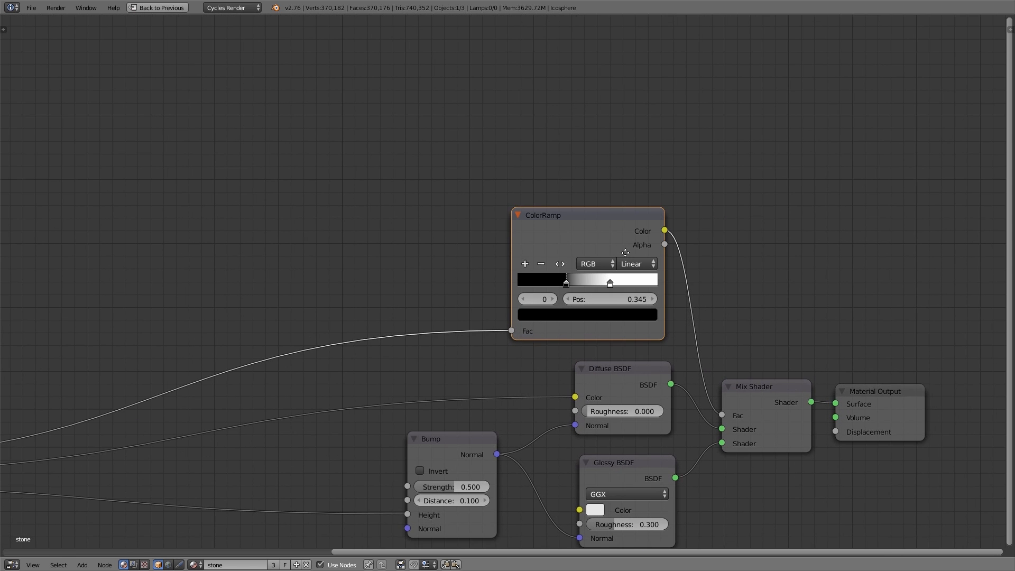
{"action": "key", "text": "n"}
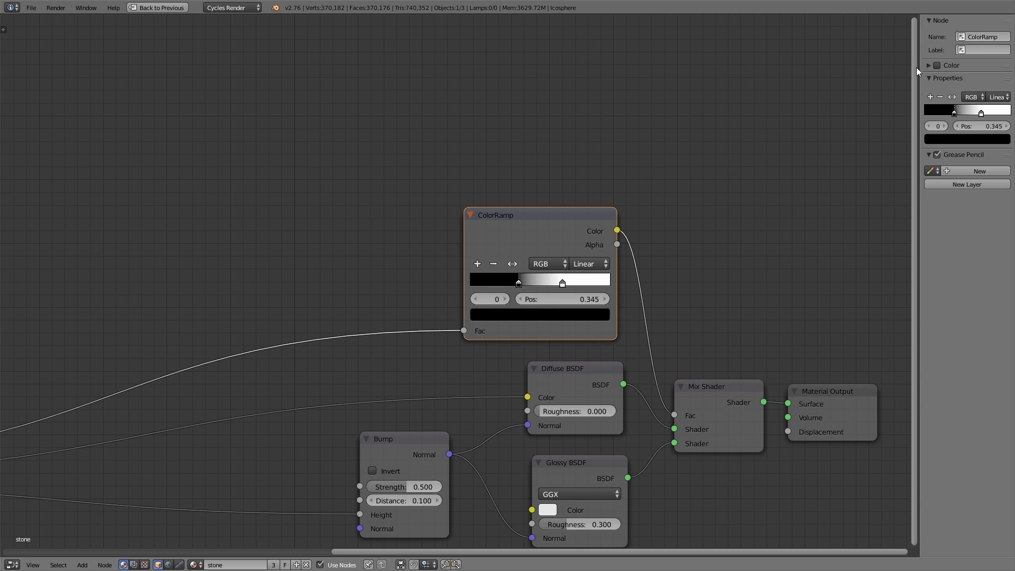
{"action": "left_click_drag", "start_coordinate": [920, 68], "coordinate": [887, 68]}
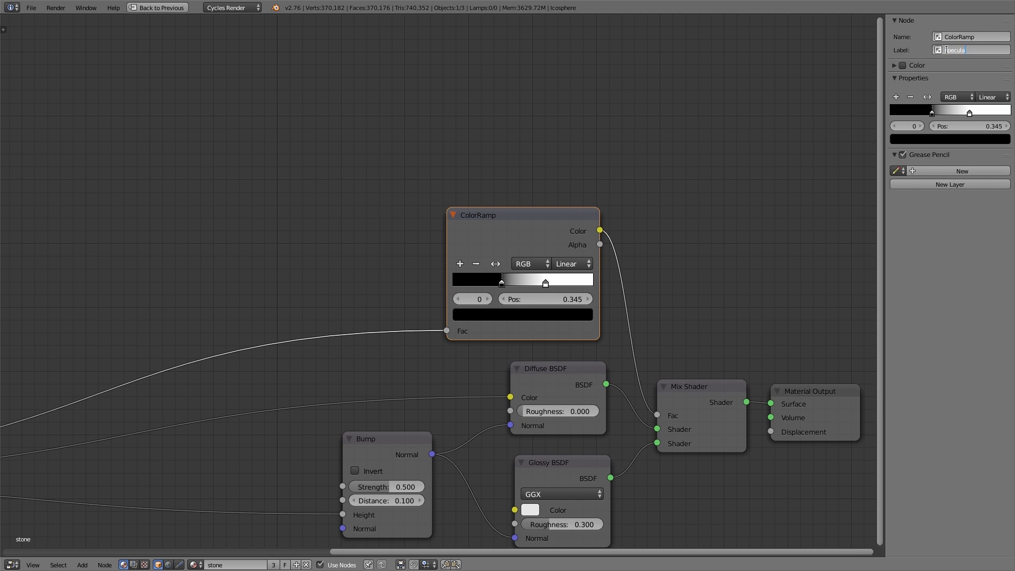
{"action": "key", "text": "Return"}
Label the Bump node as bump map
{"action": "left_click", "coordinate": [388, 438]}
{"action": "left_click", "coordinate": [962, 49]}
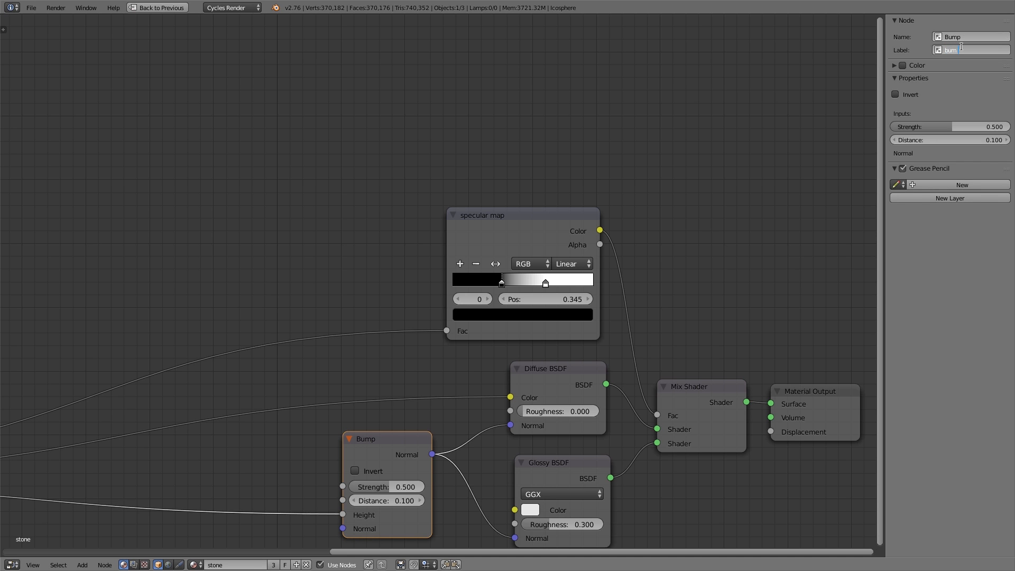
{"action": "key", "text": "Return"}
{"action": "middle_click_drag", "start_coordinate": [570, 331], "coordinate": [609, 257]}
{"action": "left_click_drag", "start_coordinate": [435, 367], "coordinate": [444, 370]}
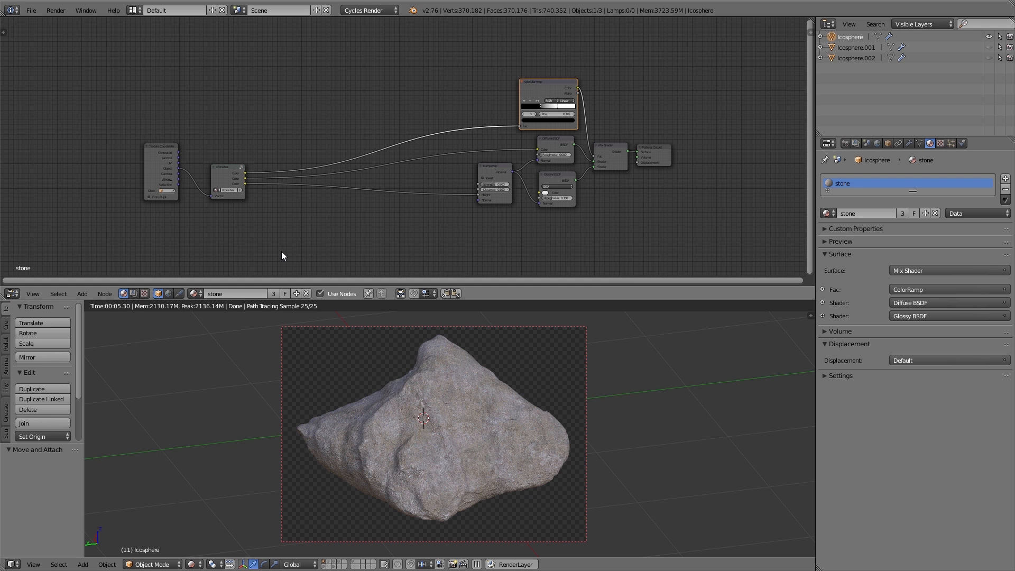
Add an Image Texture node to the node tree above the stonetex group
{"action": "key", "text": "ctrl+space"}
{"action": "scroll", "coordinate": [282, 252], "scroll_direction": "up", "scroll_amount": 2}
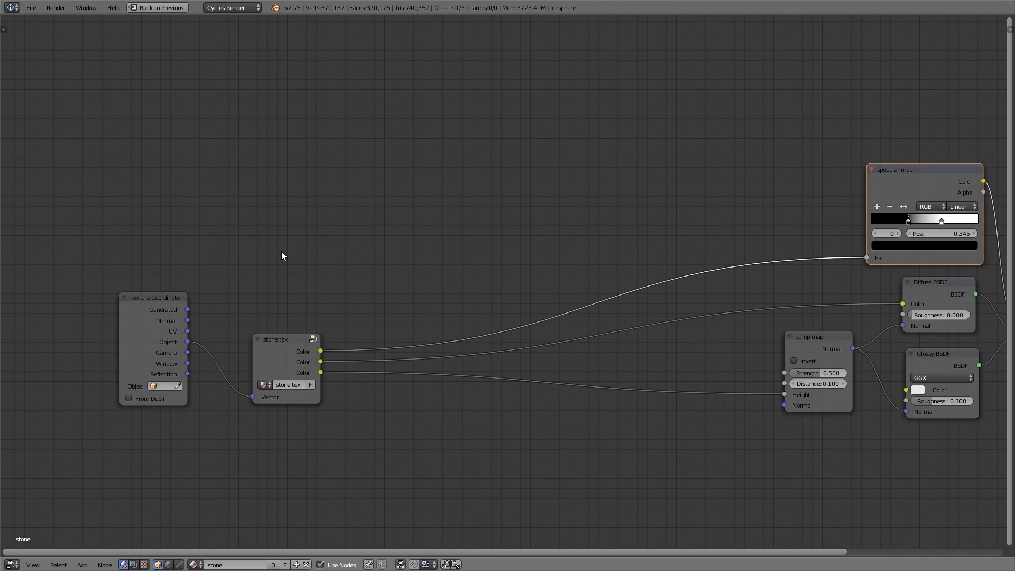
{"action": "key", "text": "shift+a"}
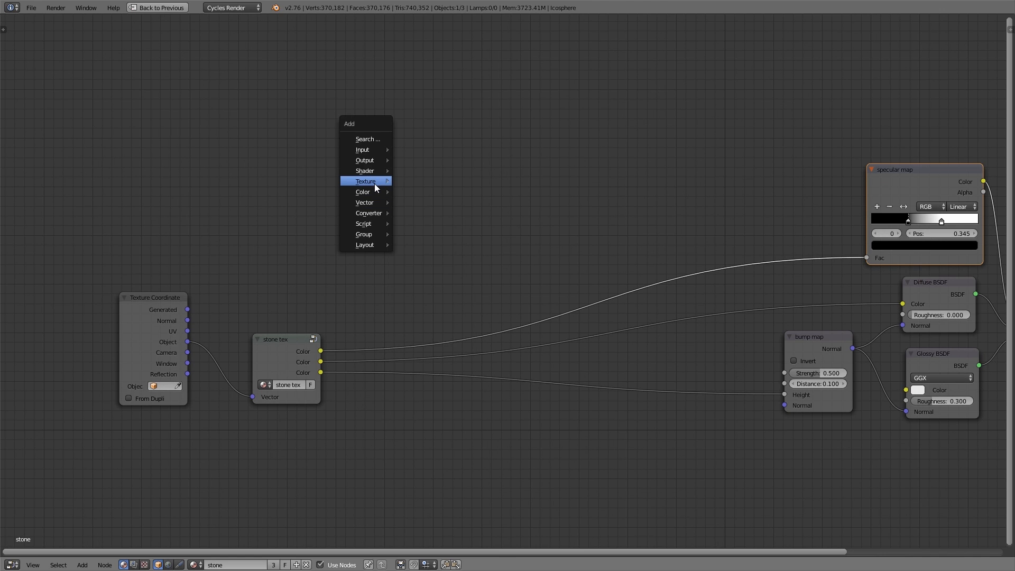
{"action": "mouse_move", "coordinate": [374, 183]}
{"action": "left_click", "coordinate": [426, 207]}
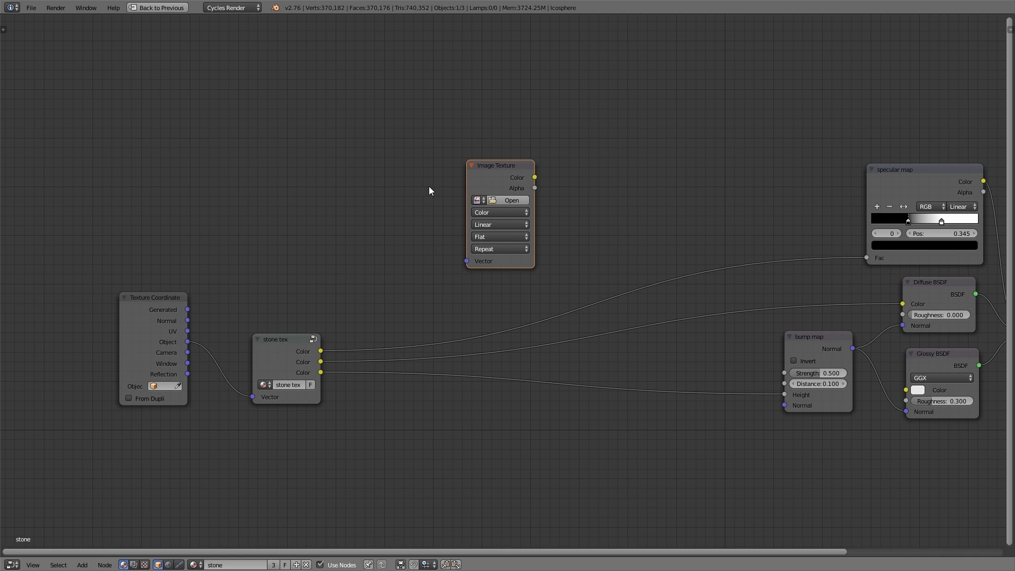
{"action": "left_click", "coordinate": [430, 186]}
Add a Mapping node and wire Texture Coordinate Object through it into the Image Texture's Vector input
{"action": "key", "text": "shift+a"}
{"action": "mouse_move", "coordinate": [403, 206]}
{"action": "mouse_move", "coordinate": [385, 239]}
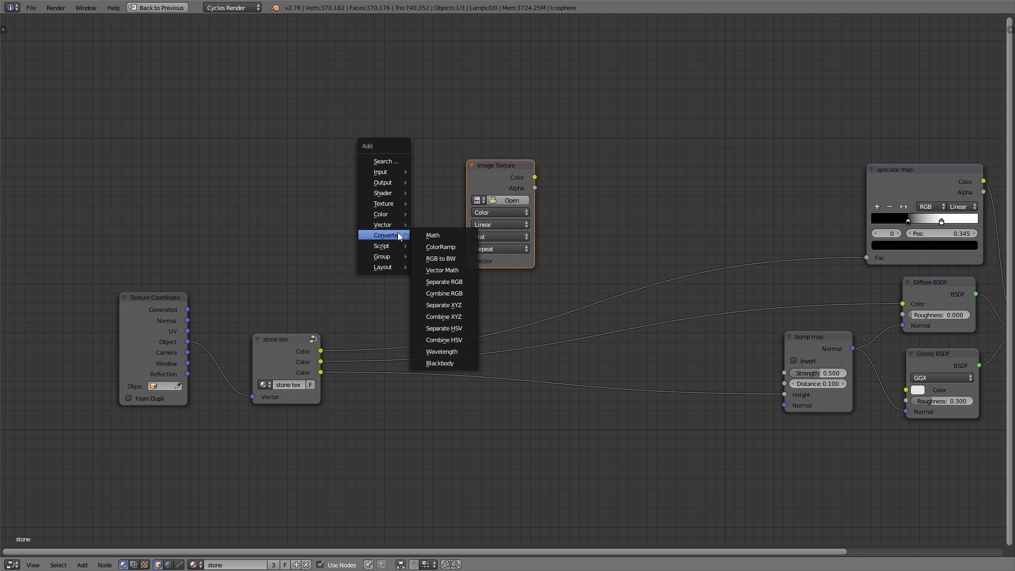
{"action": "left_click", "coordinate": [430, 227]}
{"action": "left_click", "coordinate": [238, 126]}
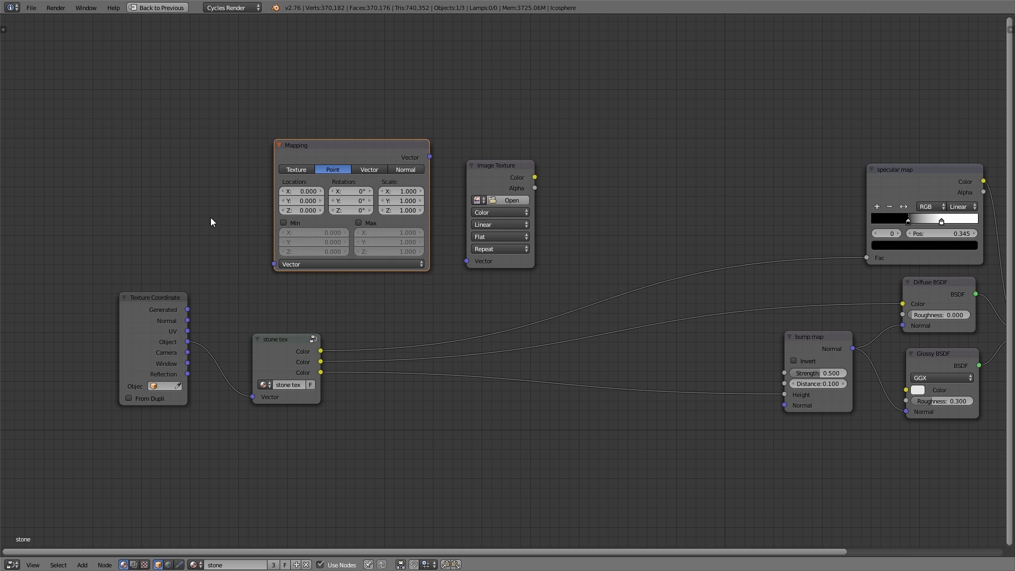
{"action": "left_click_drag", "start_coordinate": [185, 339], "coordinate": [274, 264]}
{"action": "left_click_drag", "start_coordinate": [430, 157], "coordinate": [466, 262]}
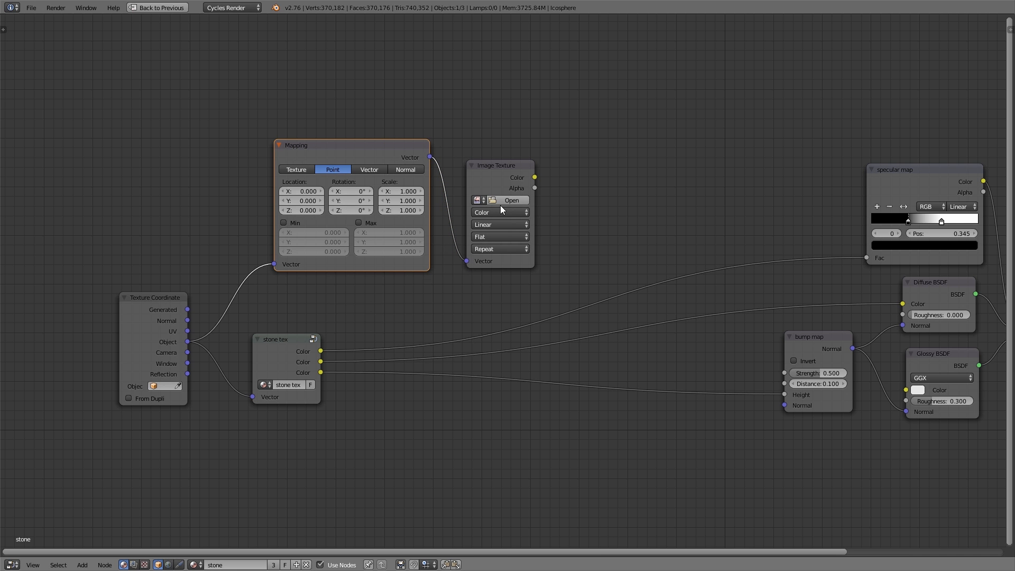
Open the moss image _MG_8395.png in the Image Texture node
{"action": "left_click", "coordinate": [502, 201]}
{"action": "left_click", "coordinate": [804, 356]}
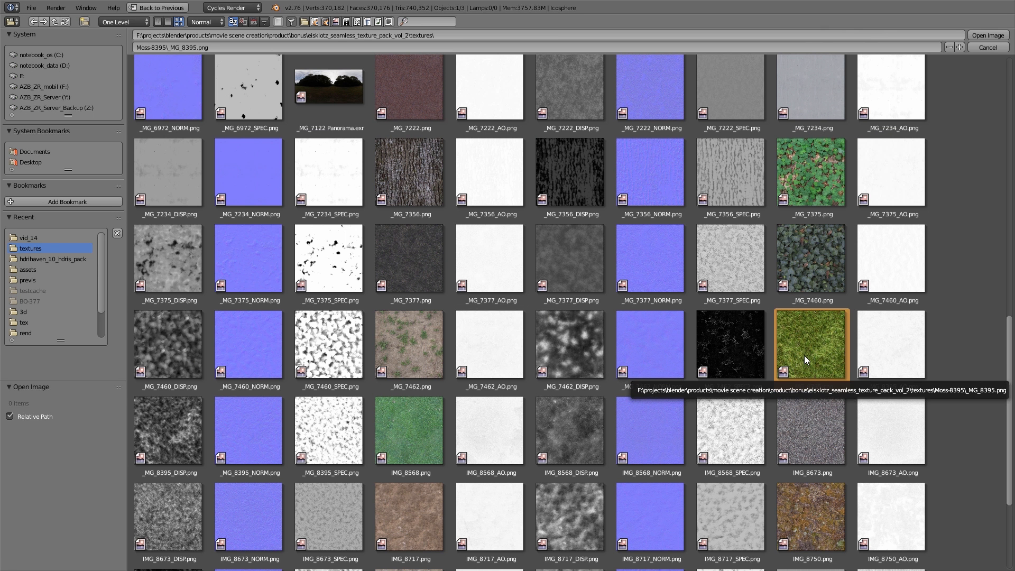
{"action": "double_click", "coordinate": [805, 355]}
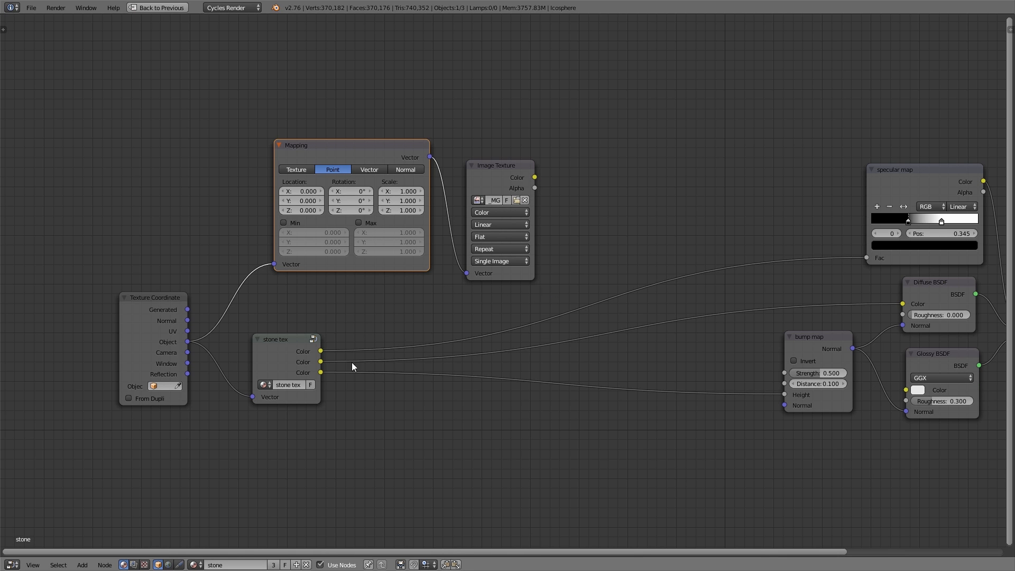
Insert a Mix node into the link feeding Diffuse color and connect the Image Texture color to its Color1 input
{"action": "key", "text": "shift+a"}
{"action": "mouse_move", "coordinate": [479, 403]}
{"action": "left_click", "coordinate": [515, 403]}
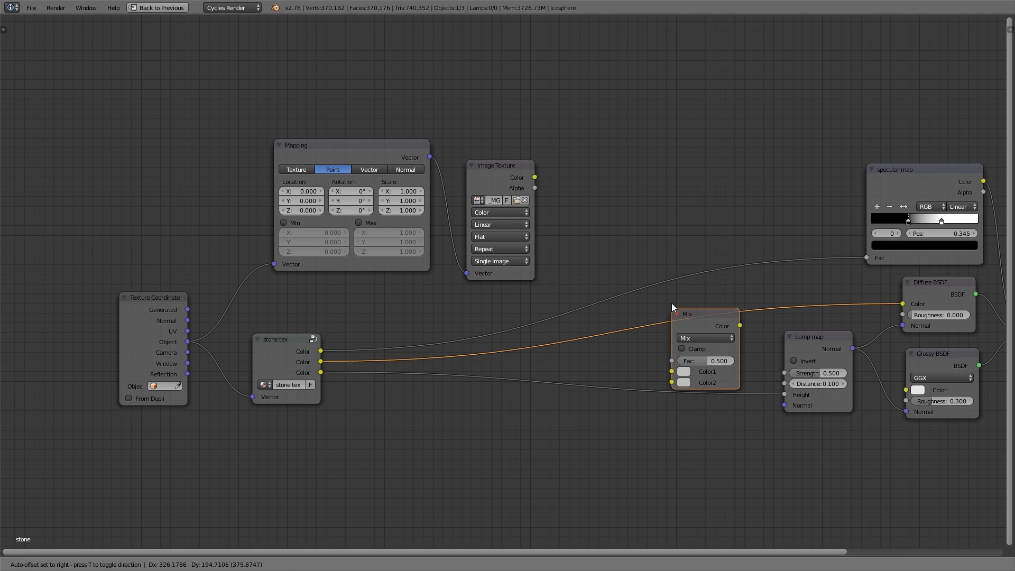
{"action": "left_click", "coordinate": [671, 299]}
{"action": "left_click_drag", "start_coordinate": [681, 312], "coordinate": [618, 251]}
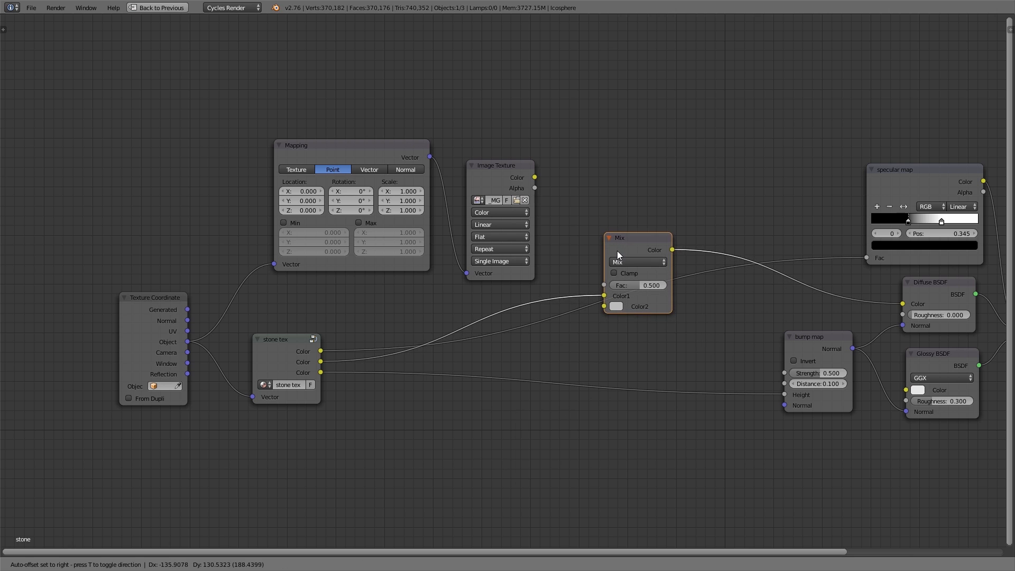
{"action": "left_click_drag", "start_coordinate": [535, 178], "coordinate": [604, 295]}
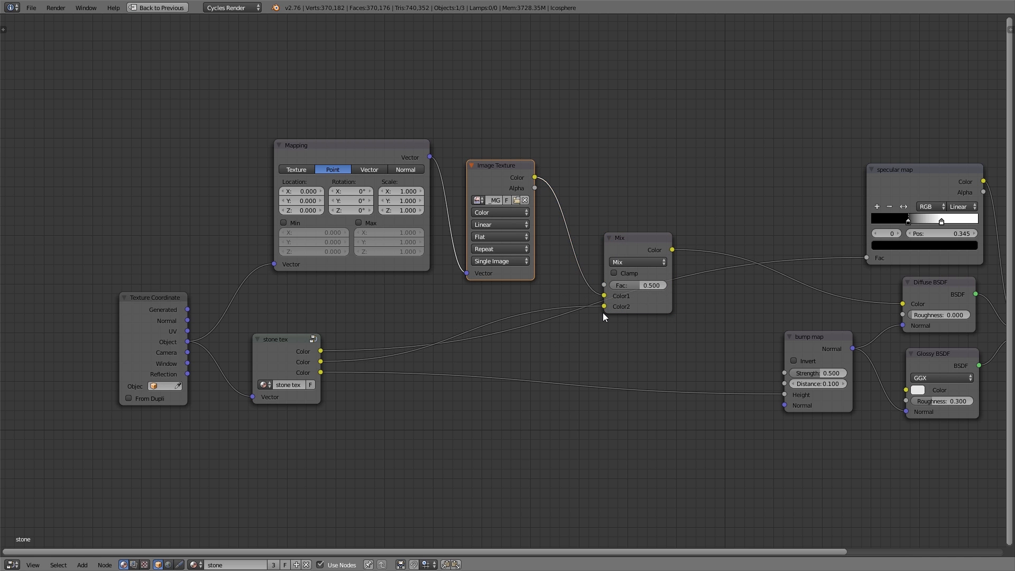
Set the Image Texture projection to Box with a blend of 1.000
{"action": "key", "text": "ctrl+space"}
{"action": "scroll", "coordinate": [360, 81], "scroll_direction": "up", "scroll_amount": 3}
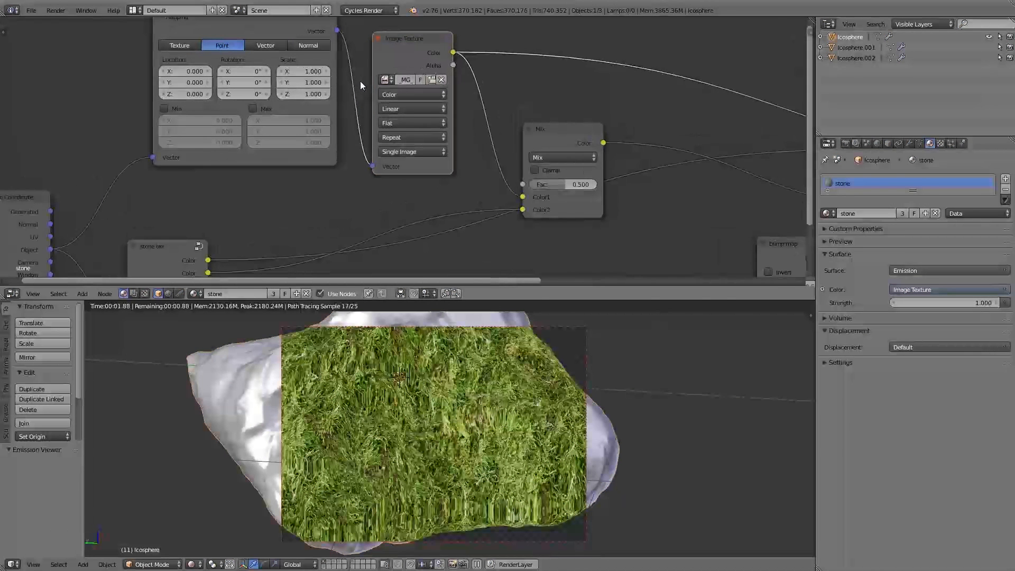
{"action": "left_click", "coordinate": [408, 126]}
{"action": "left_click", "coordinate": [408, 99]}
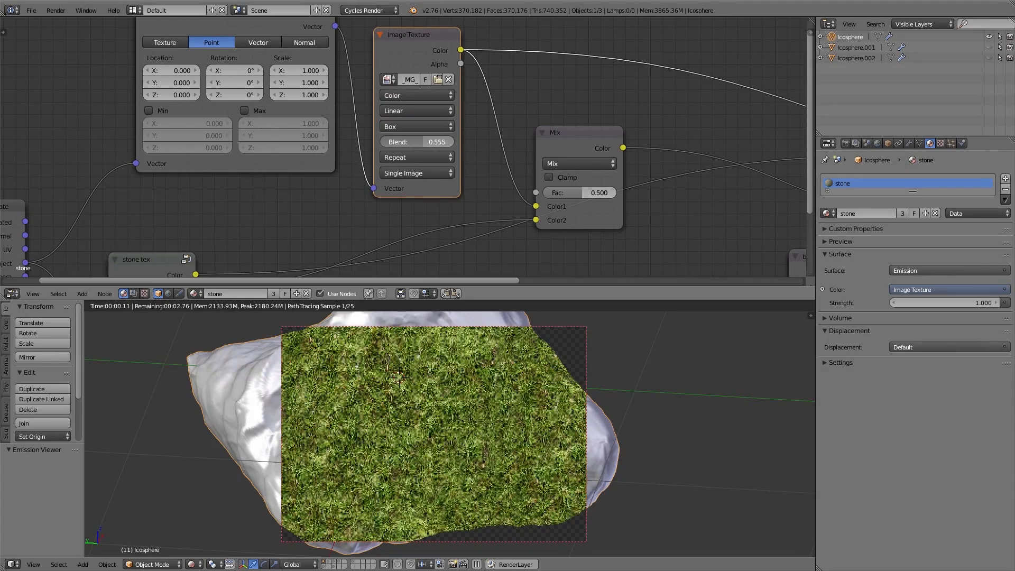
{"action": "middle_click_drag", "start_coordinate": [465, 140], "coordinate": [489, 195]}
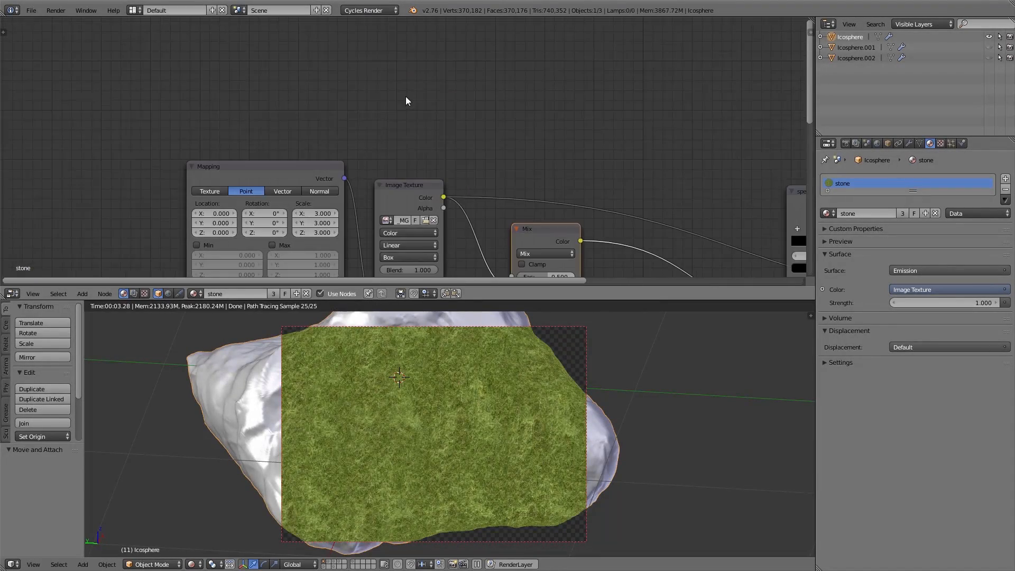
Add a Normal Map node above the Mapping node
{"action": "key", "text": "shift+a"}
{"action": "mouse_move", "coordinate": [388, 104]}
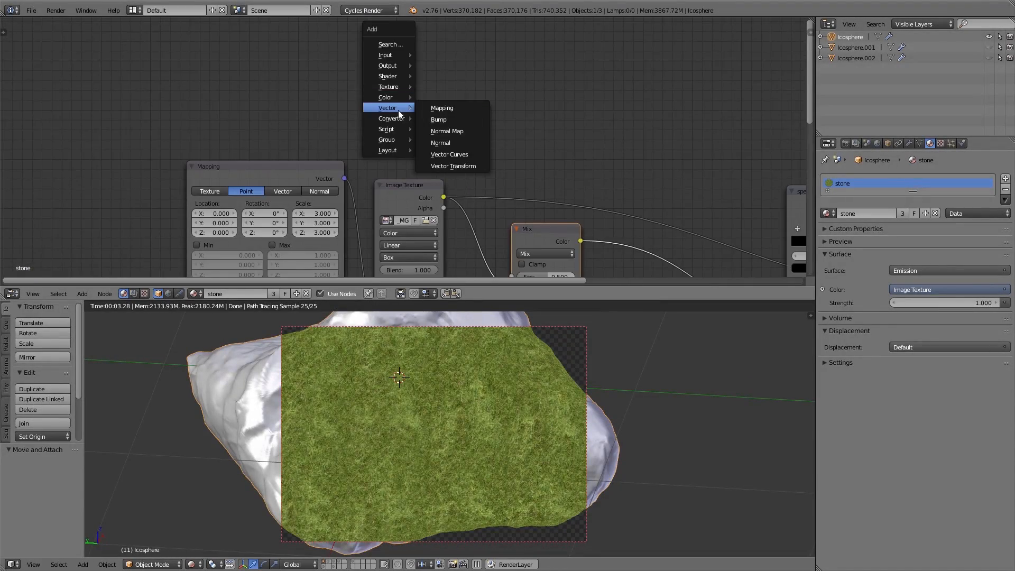
{"action": "left_click", "coordinate": [455, 130]}
{"action": "left_click", "coordinate": [238, 58]}
Add a Separate RGB node and a ColorRamp node beside the Normal Map node
{"action": "key", "text": "shift+a"}
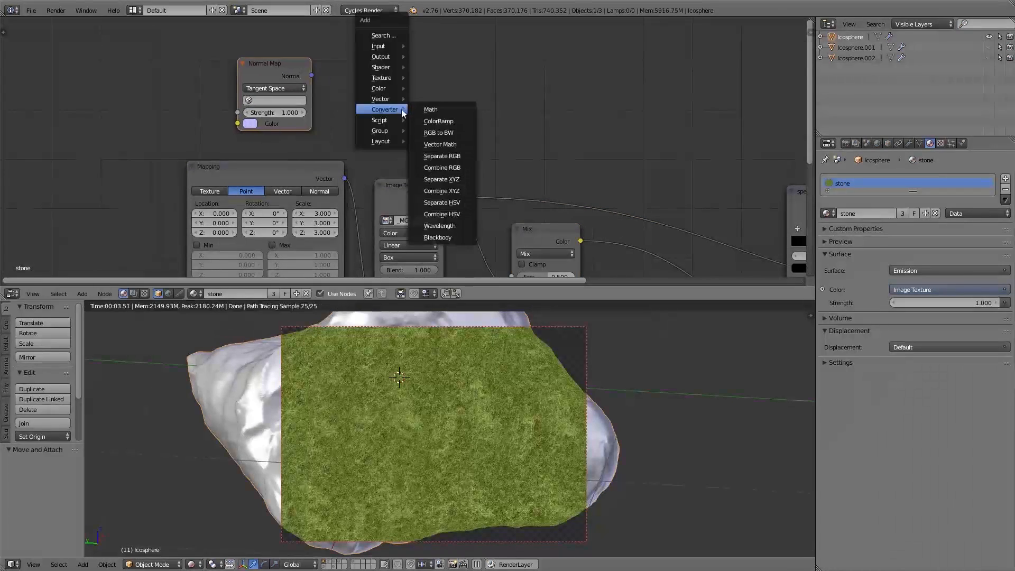
{"action": "left_click", "coordinate": [450, 155]}
{"action": "left_click", "coordinate": [337, 61]}
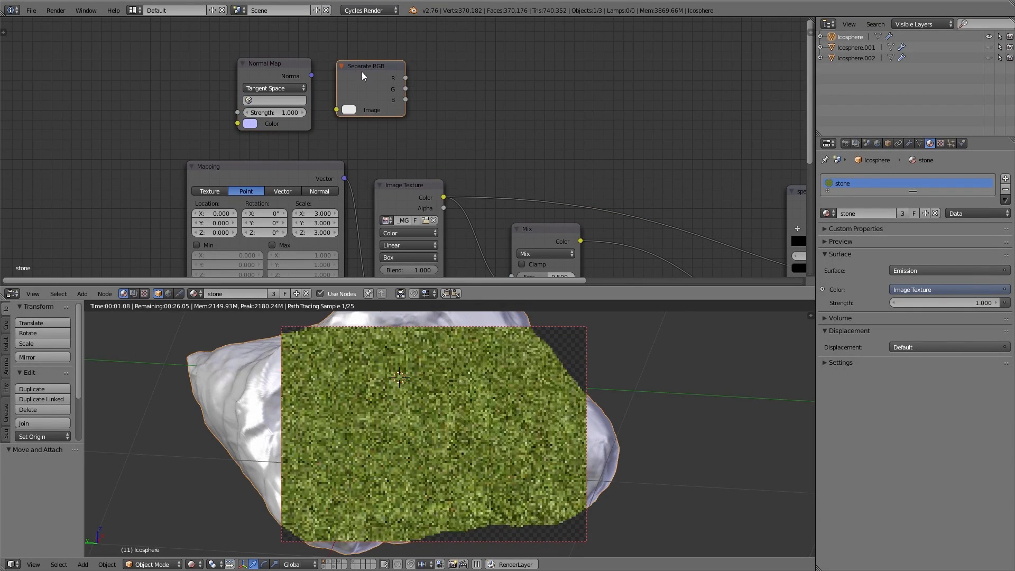
{"action": "key", "text": "shift+a"}
{"action": "mouse_move", "coordinate": [446, 107]}
{"action": "left_click", "coordinate": [492, 119]}
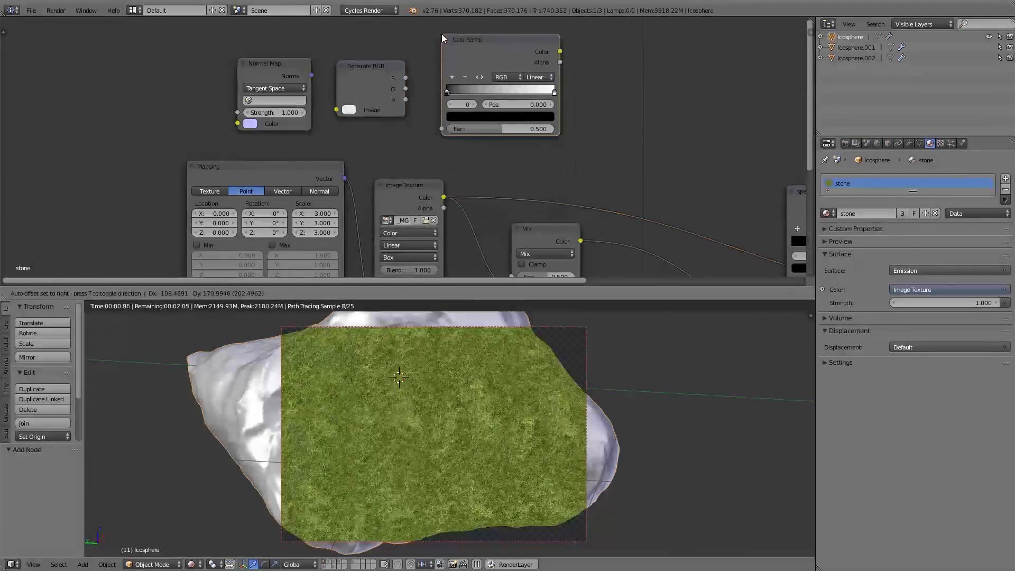
{"action": "left_click", "coordinate": [443, 34]}
Wire Normal Map Normal to Separate RGB, its B output to ColorRamp Fac, and ColorRamp Color to the Mix Fac
{"action": "left_click_drag", "start_coordinate": [209, 74], "coordinate": [234, 108]}
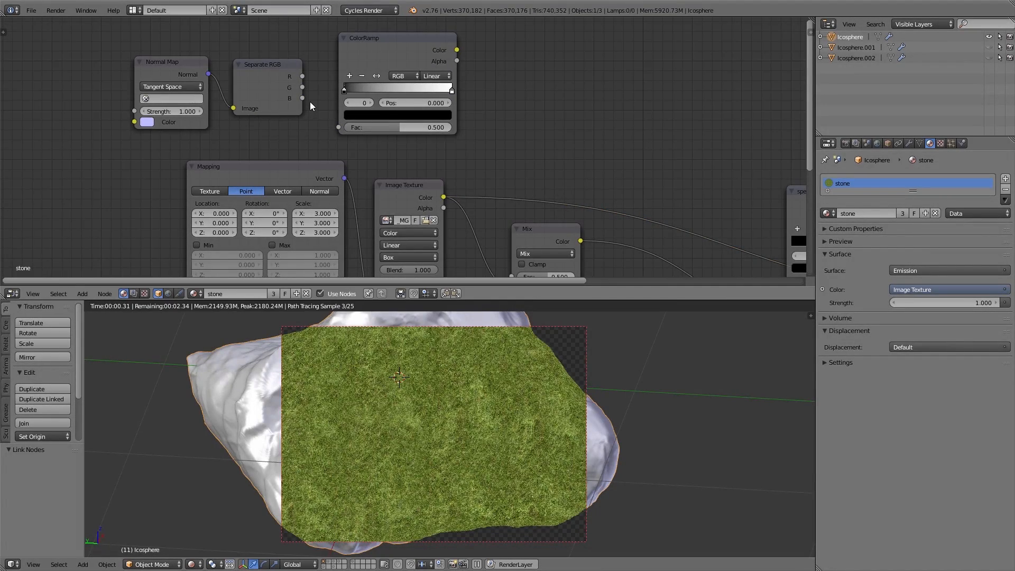
{"action": "left_click_drag", "start_coordinate": [306, 100], "coordinate": [341, 127]}
{"action": "left_click_drag", "start_coordinate": [457, 50], "coordinate": [513, 275]}
{"action": "left_click_drag", "start_coordinate": [534, 242], "coordinate": [564, 161]}
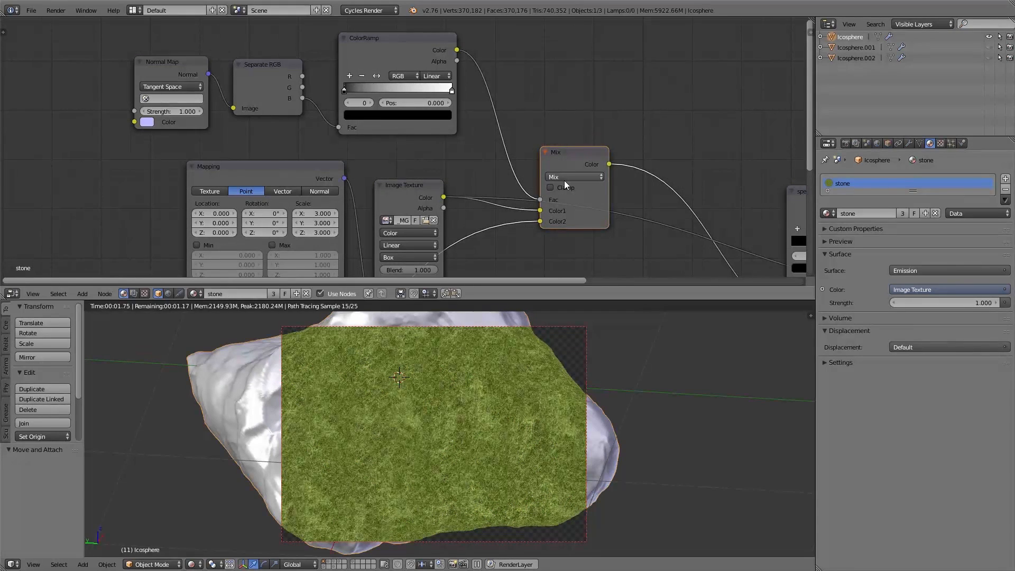
Preview the Normal Map and Separate RGB channel outputs on the rock in the rendered viewport
{"action": "left_click", "coordinate": [164, 60], "text": "ctrl+shift"}
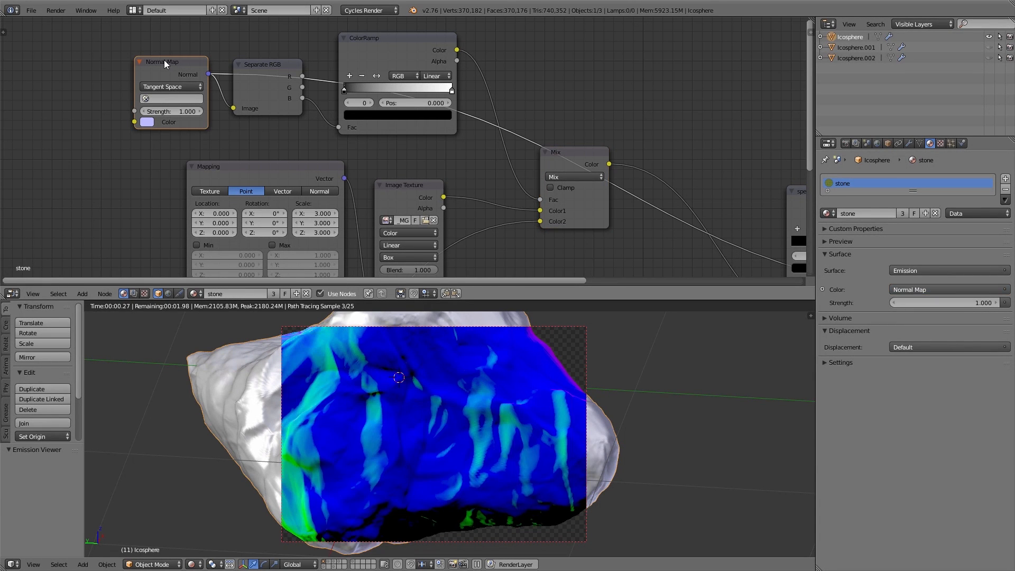
{"action": "scroll", "coordinate": [430, 452], "scroll_direction": "down", "scroll_amount": 3}
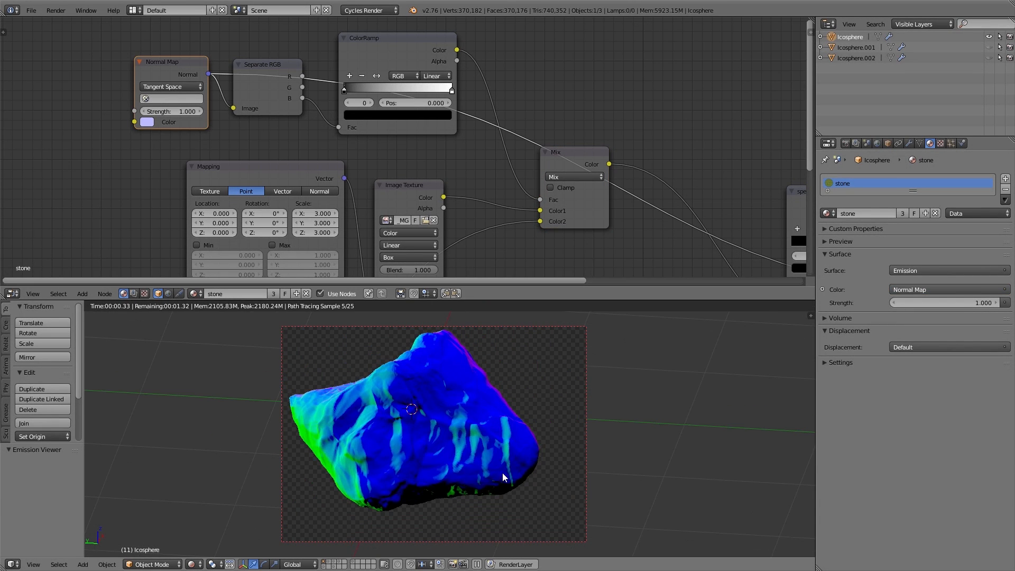
{"action": "middle_click_drag", "start_coordinate": [500, 474], "coordinate": [814, 475]}
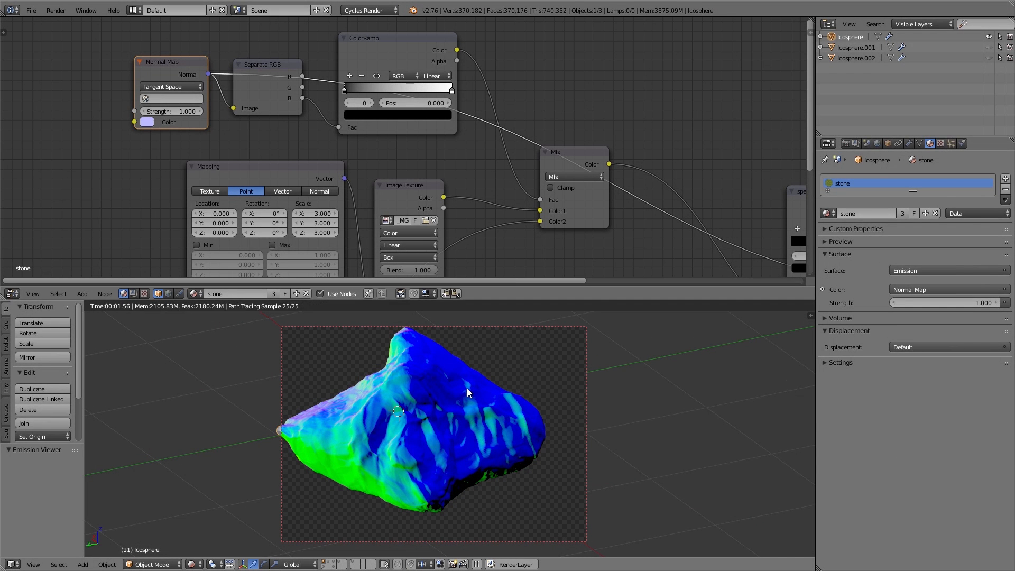
{"action": "left_click", "coordinate": [269, 65], "text": "ctrl+shift"}
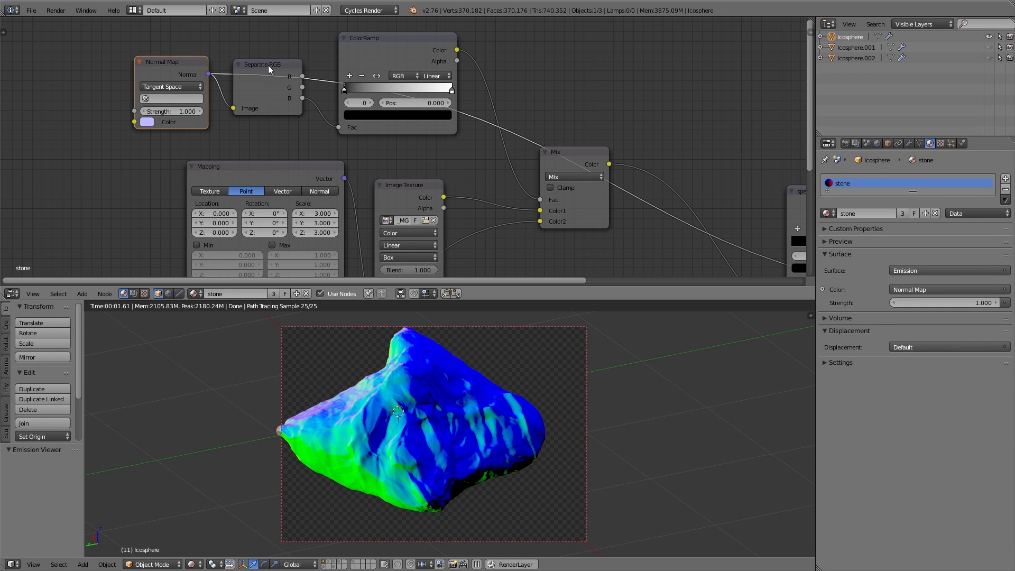
{"action": "left_click", "coordinate": [268, 65], "text": "ctrl+shift"}
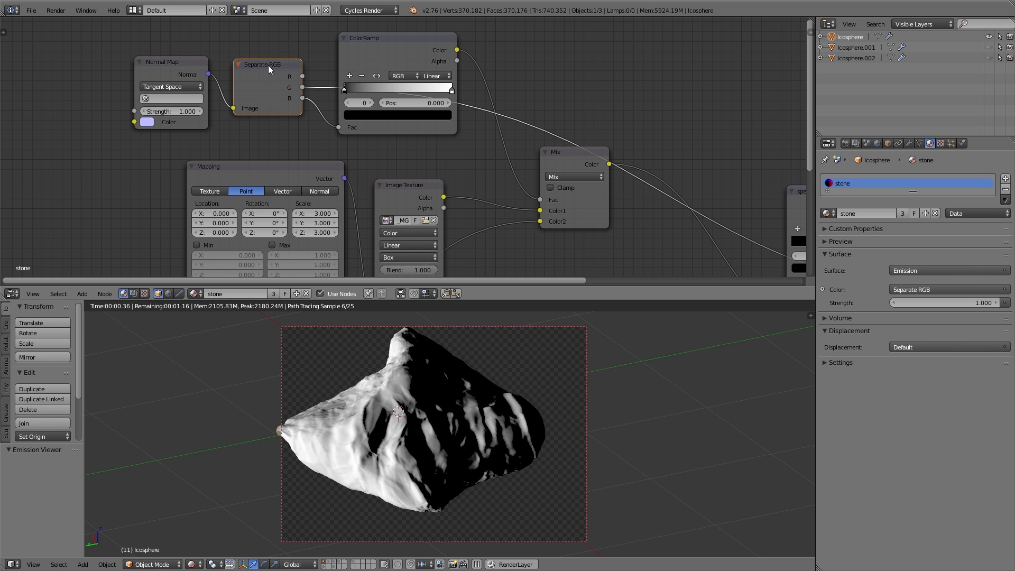
{"action": "left_click", "coordinate": [268, 65], "text": "ctrl+shift"}
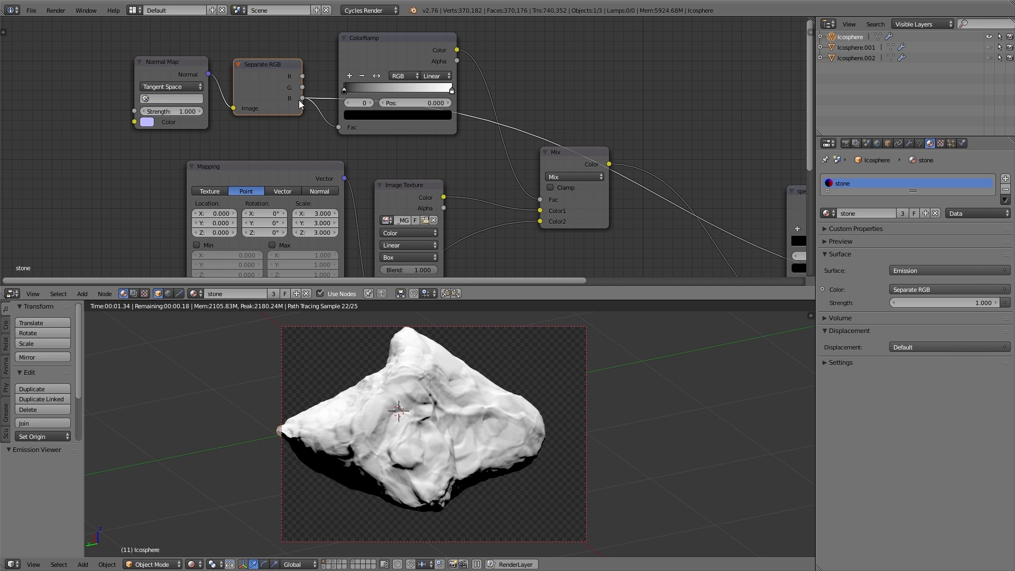
{"action": "middle_click_drag", "start_coordinate": [382, 443], "coordinate": [425, 443]}
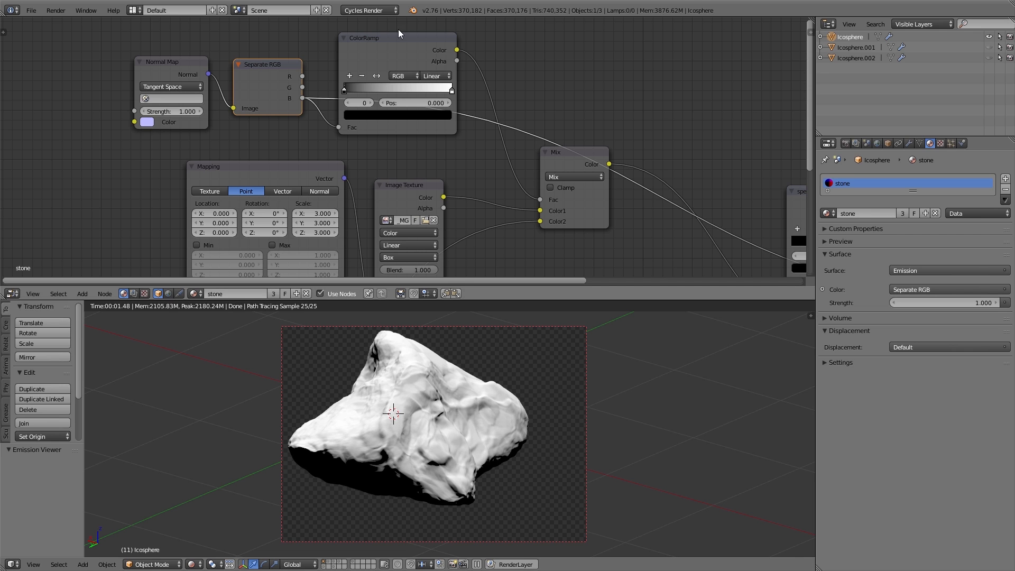
{"action": "scroll", "coordinate": [376, 41], "scroll_direction": "up", "scroll_amount": 1}
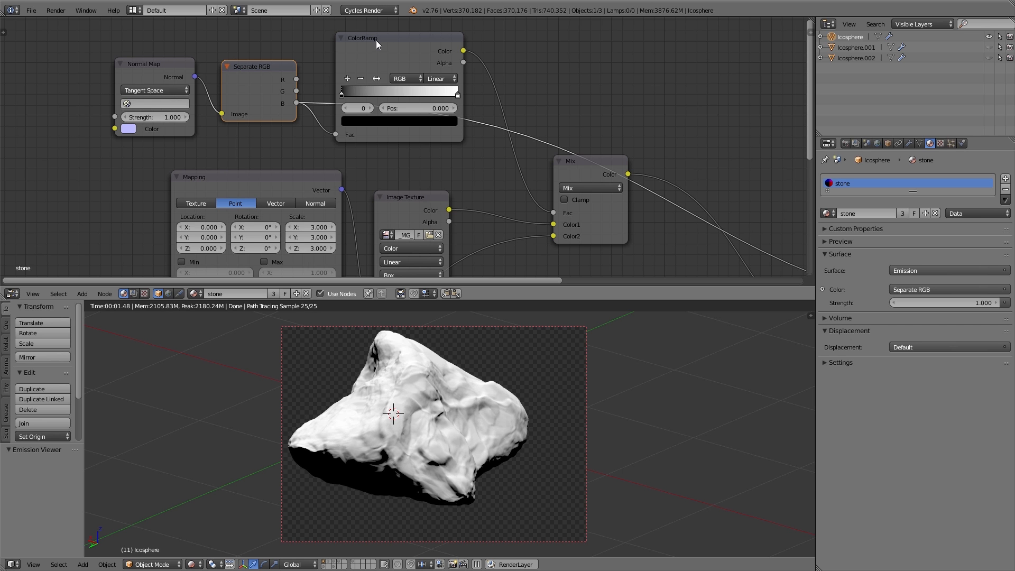
Preview the ColorRamp output and move its black stop to position 0.595 to sharpen the mask
{"action": "left_click", "coordinate": [392, 49], "text": "ctrl+shift"}
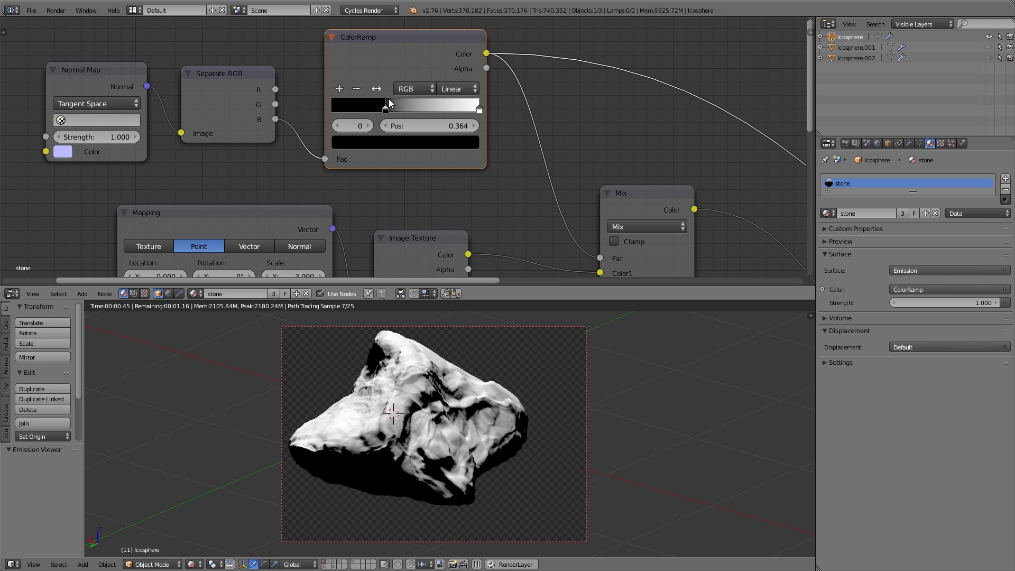
{"action": "mouse_move", "coordinate": [391, 117]}
{"action": "left_mouse_down"}
{"action": "mouse_move", "coordinate": [423, 115]}
{"action": "mouse_move", "coordinate": [398, 114]}
{"action": "left_mouse_up"}
{"action": "mouse_move", "coordinate": [479, 111]}
{"action": "left_mouse_down"}
{"action": "mouse_move", "coordinate": [422, 116]}
{"action": "mouse_move", "coordinate": [497, 112]}
{"action": "left_mouse_up"}
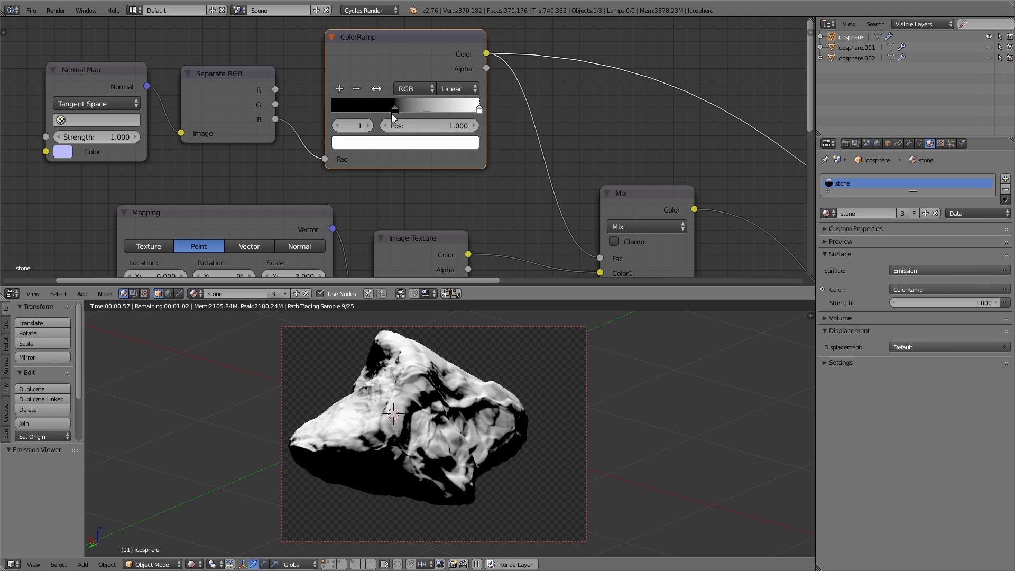
{"action": "left_click_drag", "start_coordinate": [392, 113], "coordinate": [419, 123]}
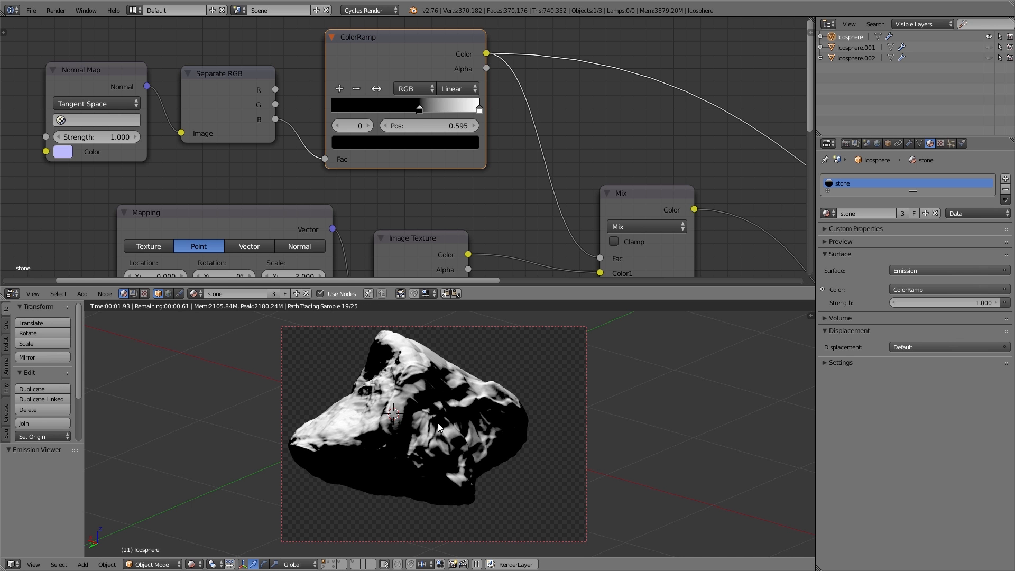
Preview the moss Mix node's output on the rock in the rendered viewport
{"action": "middle_click_drag", "start_coordinate": [441, 427], "coordinate": [529, 412]}
{"action": "left_click", "coordinate": [643, 198], "text": "ctrl+shift"}
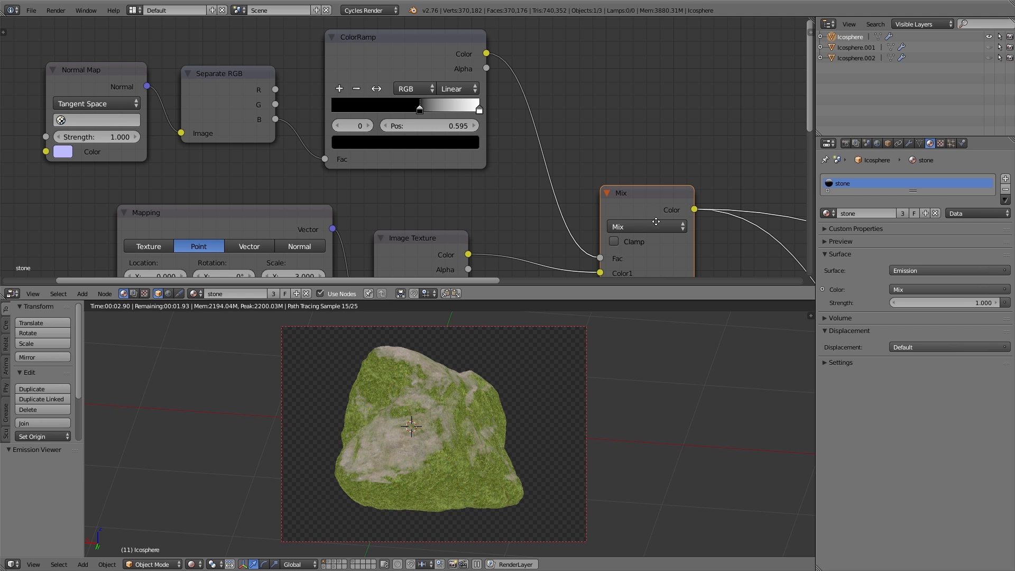
Connect the moss Mix Color output to the bump map Height and specular map Fac inputs, then preview the Mix Shader
{"action": "middle_click_drag", "start_coordinate": [653, 241], "coordinate": [659, 201]}
{"action": "middle_click_drag", "start_coordinate": [651, 239], "coordinate": [663, 171]}
{"action": "left_click_drag", "start_coordinate": [618, 181], "coordinate": [618, 166]}
{"action": "mouse_move", "coordinate": [430, 440]}
{"action": "middle_mouse_down"}
{"action": "mouse_move", "coordinate": [319, 444]}
{"action": "mouse_move", "coordinate": [421, 448]}
{"action": "middle_mouse_up"}
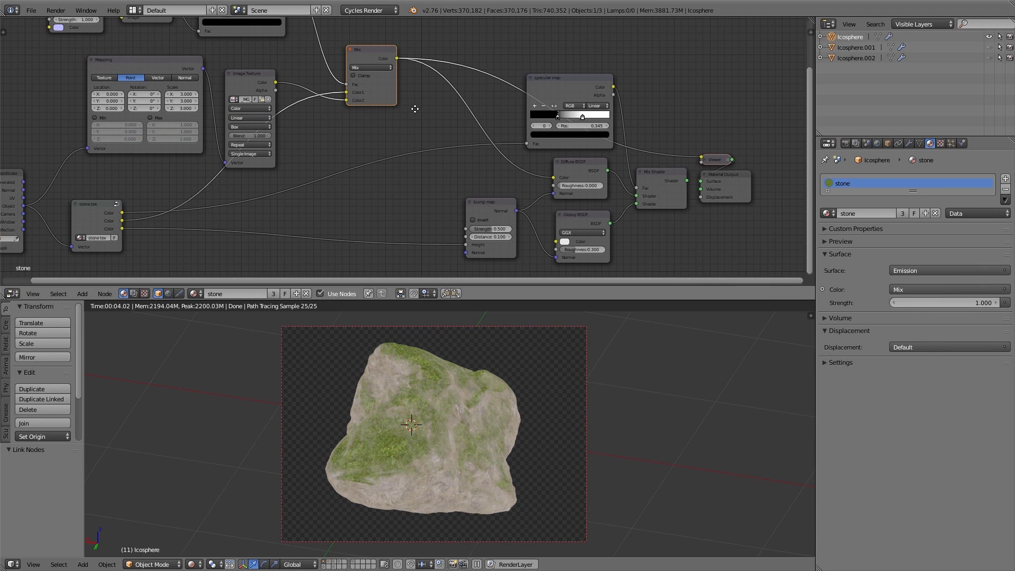
{"action": "left_click_drag", "start_coordinate": [398, 58], "coordinate": [465, 245]}
{"action": "left_click_drag", "start_coordinate": [398, 58], "coordinate": [529, 143]}
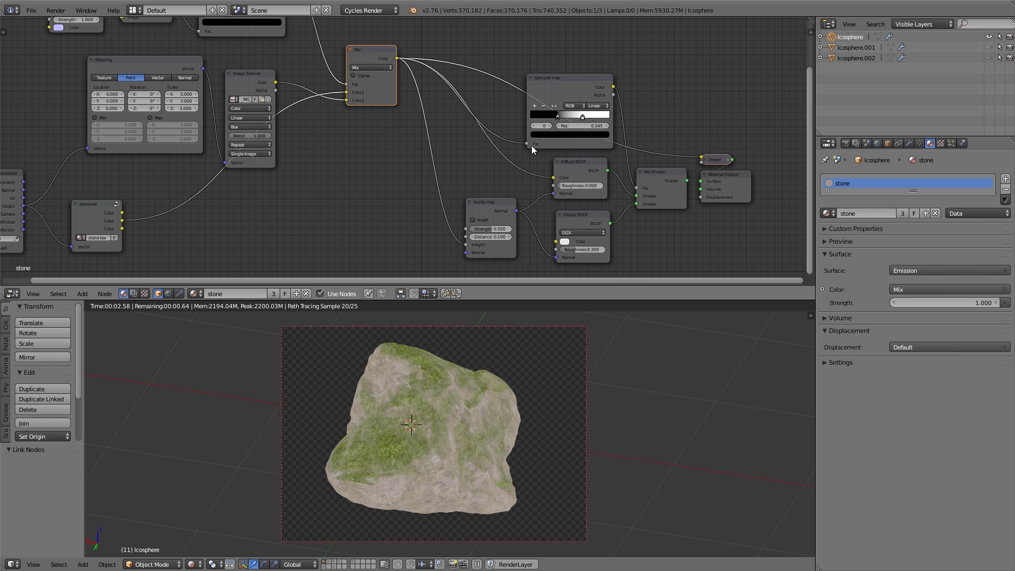
{"action": "left_click", "coordinate": [657, 175], "text": "ctrl+shift"}
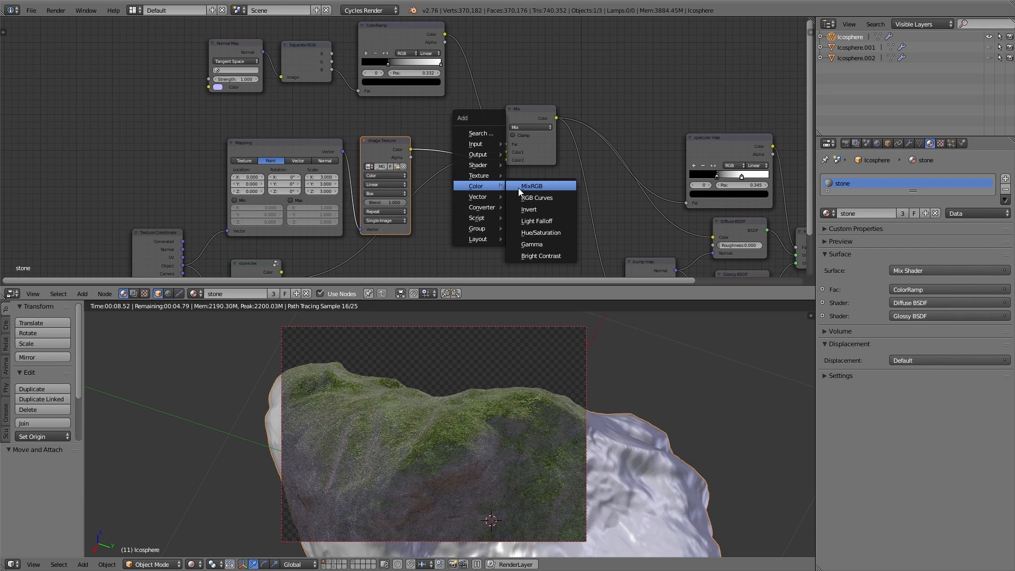
Insert an RGB Curves node between the moss Image Texture and the Mix Color2 input, and bend its curve upward
{"action": "left_click", "coordinate": [535, 198]}
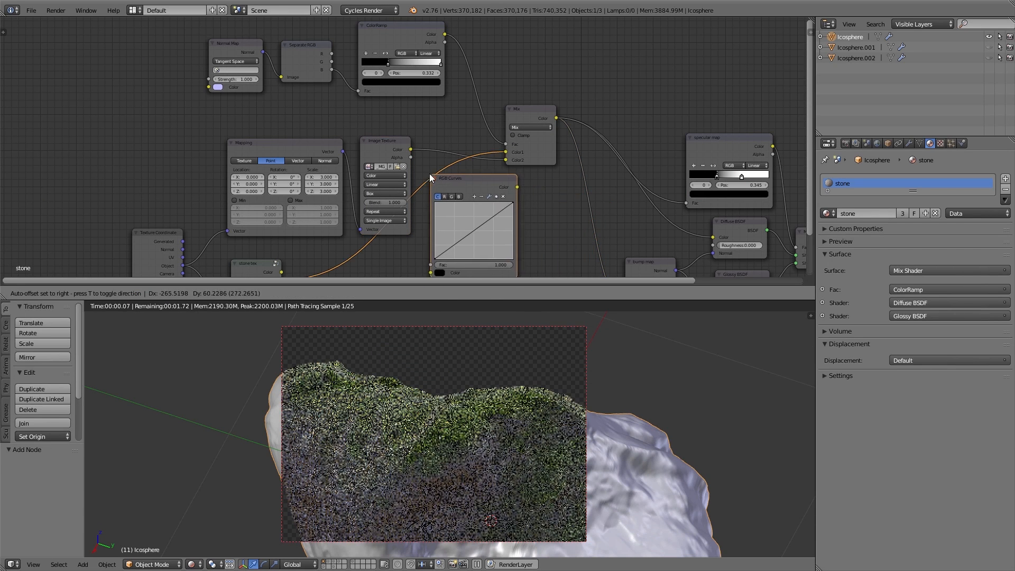
{"action": "left_click", "coordinate": [425, 147]}
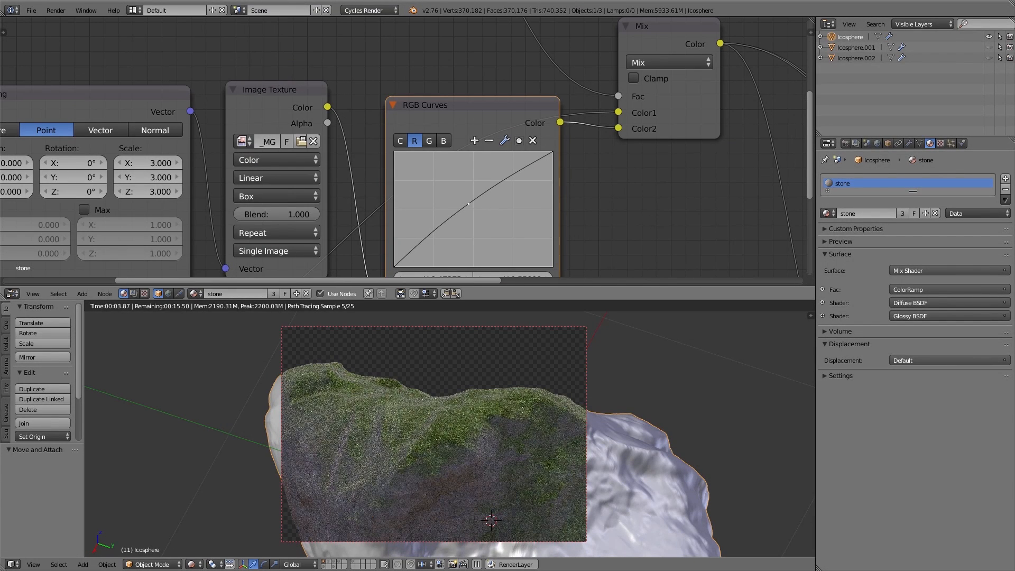
{"action": "left_click_drag", "start_coordinate": [469, 204], "coordinate": [463, 198]}
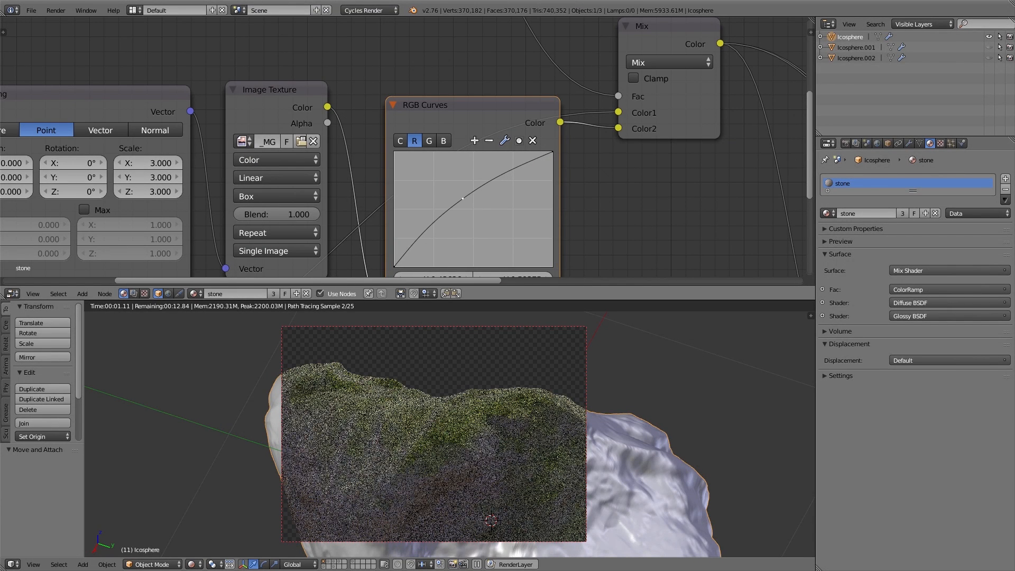
{"action": "left_click", "coordinate": [401, 140]}
{"action": "left_click_drag", "start_coordinate": [464, 218], "coordinate": [478, 214]}
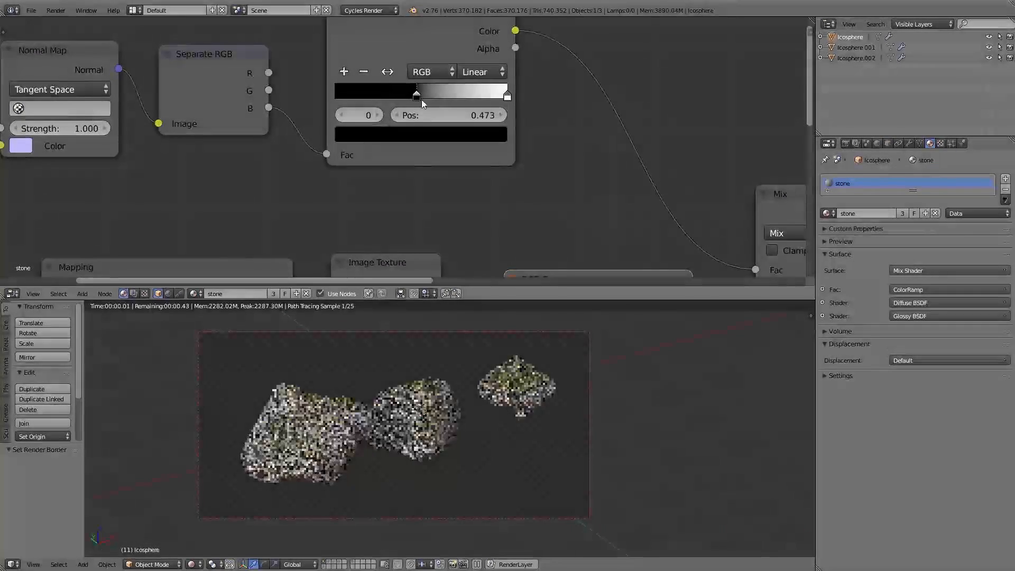
Move the mask ColorRamp's black stop to position 0.305
{"action": "left_click_drag", "start_coordinate": [422, 100], "coordinate": [387, 108]}
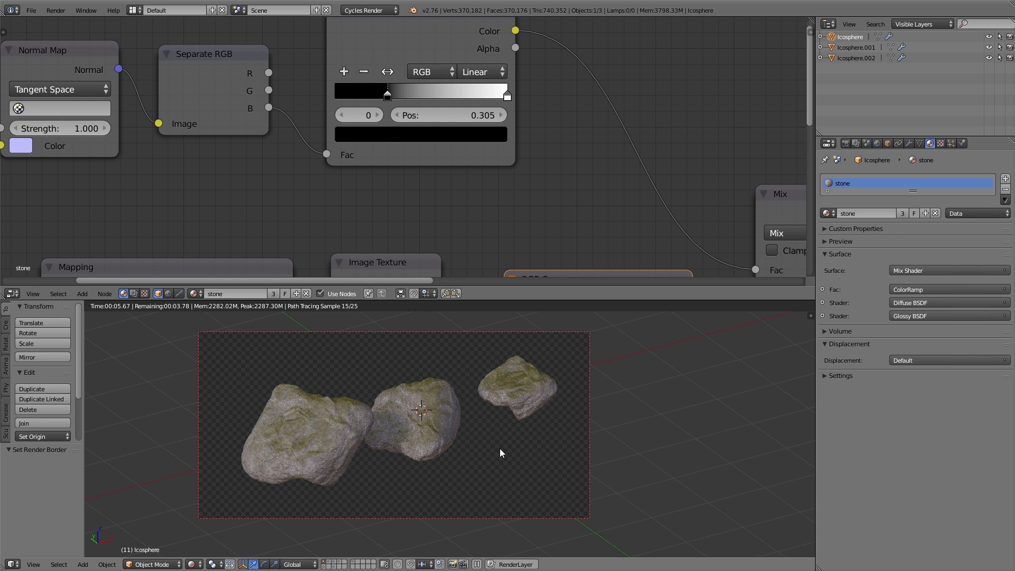
Box-select the moss mask nodes, group them, and name the node group moss top
{"action": "key", "text": "b"}
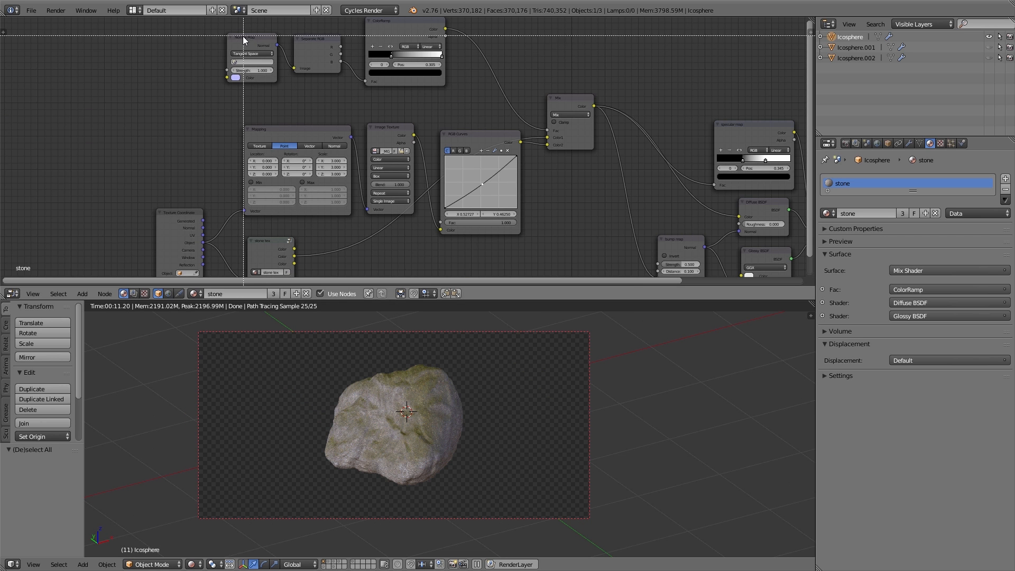
{"action": "left_click_drag", "start_coordinate": [243, 36], "coordinate": [565, 211]}
{"action": "key", "text": "ctrl+g"}
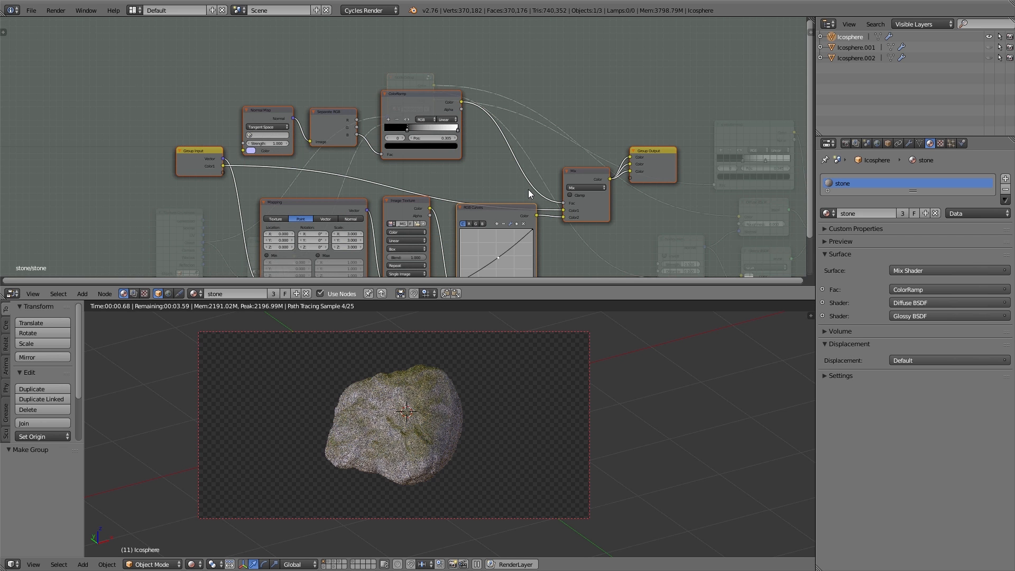
{"action": "key", "text": "Tab"}
{"action": "scroll", "coordinate": [418, 104], "scroll_direction": "up", "scroll_amount": 3}
{"action": "scroll", "coordinate": [418, 104], "scroll_direction": "up", "scroll_amount": 1}
{"action": "double_click", "coordinate": [405, 118]}
{"action": "type", "text": "moss"}
{"action": "type", "text": "top"}
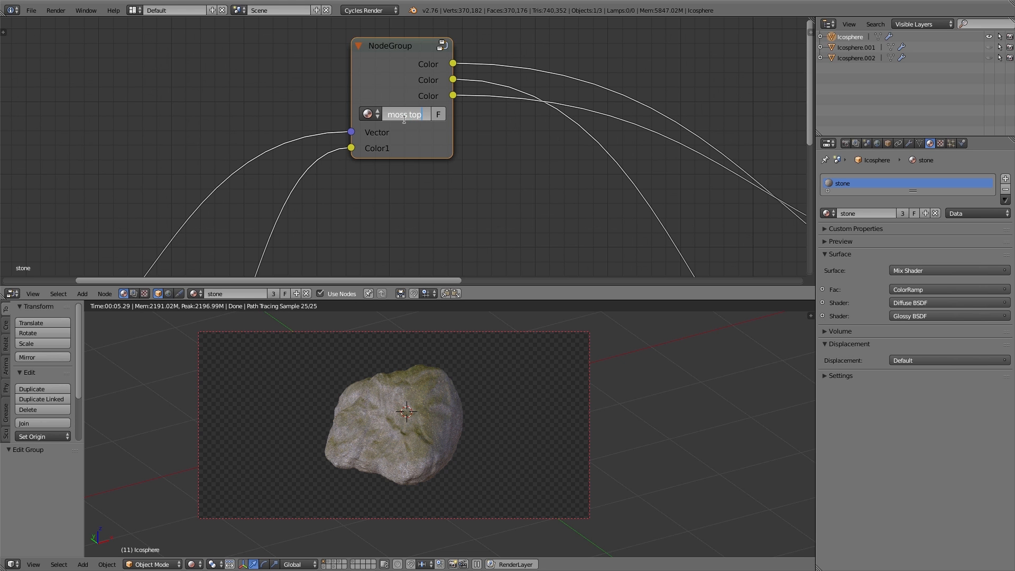
{"action": "key", "text": "Return"}
{"action": "left_click_drag", "start_coordinate": [406, 122], "coordinate": [416, 150]}
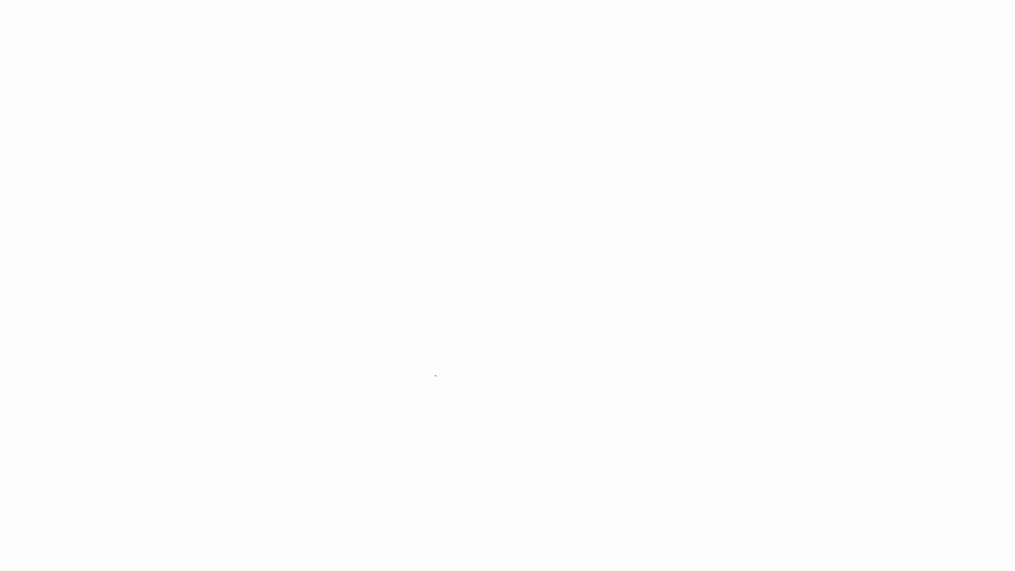
{"action": "mouse_move", "coordinate": [435, 375]}
{"action": "left_mouse_down"}
{"action": "mouse_move", "coordinate": [354, 236]}
{"action": "mouse_move", "coordinate": [637, 254]}
{"action": "mouse_move", "coordinate": [427, 375]}
{"action": "left_mouse_up"}
{"action": "left_click_drag", "start_coordinate": [115, 365], "coordinate": [311, 346]}
{"action": "left_click_drag", "start_coordinate": [277, 401], "coordinate": [803, 325]}
{"action": "left_click_drag", "start_coordinate": [657, 289], "coordinate": [812, 275]}
{"action": "mouse_move", "coordinate": [354, 350]}
{"action": "left_mouse_down"}
{"action": "mouse_move", "coordinate": [420, 375]}
{"action": "mouse_move", "coordinate": [581, 333]}
{"action": "mouse_move", "coordinate": [615, 302]}
{"action": "left_mouse_up"}
{"action": "left_click_drag", "start_coordinate": [363, 351], "coordinate": [394, 372]}
{"action": "mouse_move", "coordinate": [390, 353]}
{"action": "left_mouse_down"}
{"action": "mouse_move", "coordinate": [410, 372]}
{"action": "mouse_move", "coordinate": [442, 373]}
{"action": "left_mouse_up"}
{"action": "mouse_move", "coordinate": [453, 371]}
{"action": "left_mouse_down"}
{"action": "mouse_move", "coordinate": [481, 354]}
{"action": "mouse_move", "coordinate": [512, 364]}
{"action": "left_mouse_up"}
{"action": "left_click_drag", "start_coordinate": [566, 347], "coordinate": [504, 358]}
{"action": "mouse_move", "coordinate": [488, 367]}
{"action": "left_mouse_down"}
{"action": "mouse_move", "coordinate": [392, 378]}
{"action": "mouse_move", "coordinate": [341, 360]}
{"action": "mouse_move", "coordinate": [359, 358]}
{"action": "left_mouse_up"}
{"action": "mouse_move", "coordinate": [598, 335]}
{"action": "left_mouse_down"}
{"action": "mouse_move", "coordinate": [622, 329]}
{"action": "mouse_move", "coordinate": [600, 332]}
{"action": "left_mouse_up"}
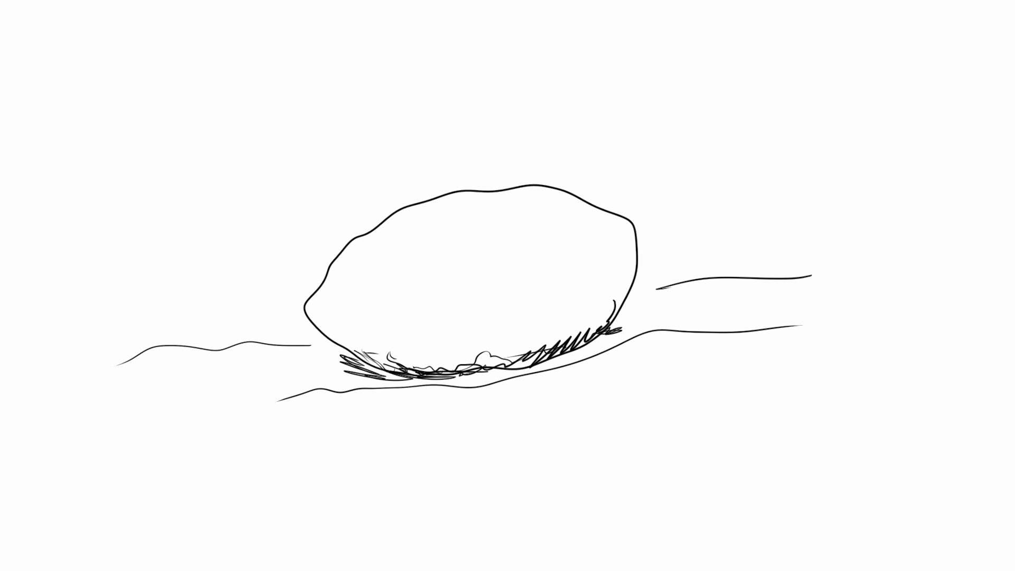
{"action": "left_click_drag", "start_coordinate": [312, 368], "coordinate": [316, 367]}
{"action": "left_click_drag", "start_coordinate": [570, 357], "coordinate": [579, 370]}
{"action": "mouse_move", "coordinate": [449, 393]}
{"action": "left_mouse_down"}
{"action": "mouse_move", "coordinate": [440, 407]}
{"action": "mouse_move", "coordinate": [406, 408]}
{"action": "left_mouse_up"}
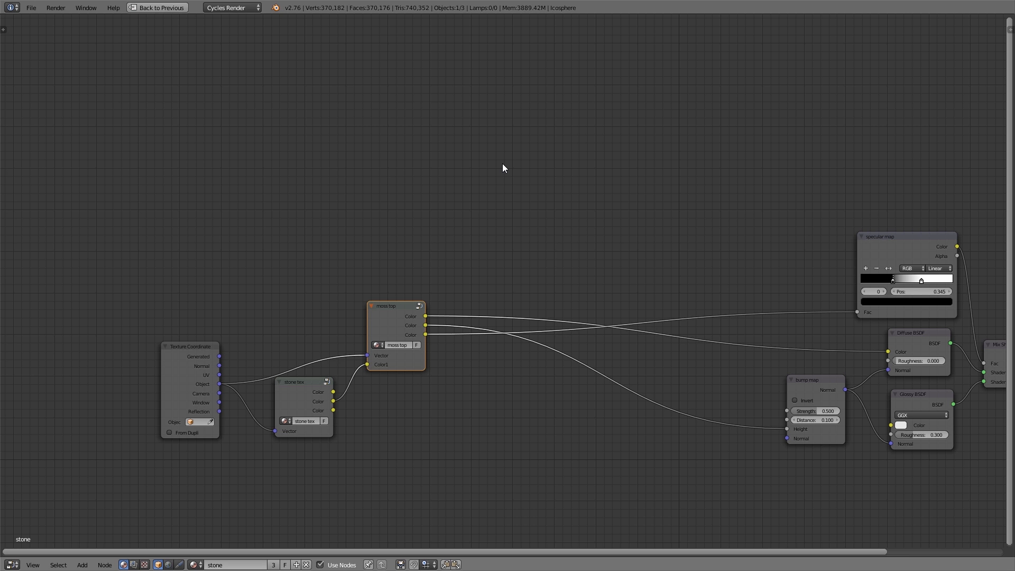
Add a MixRGB node and insert it between the moss top group output and the Diffuse BSDF Color input
{"action": "key", "text": "shift+a"}
{"action": "left_click", "coordinate": [531, 164]}
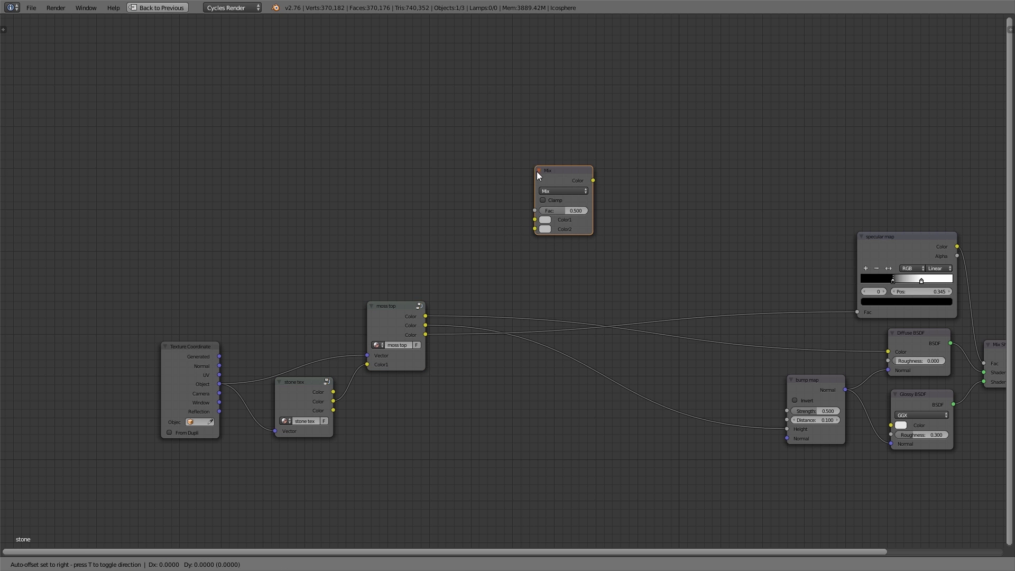
{"action": "left_click", "coordinate": [682, 333]}
{"action": "left_click_drag", "start_coordinate": [688, 337], "coordinate": [508, 218]}
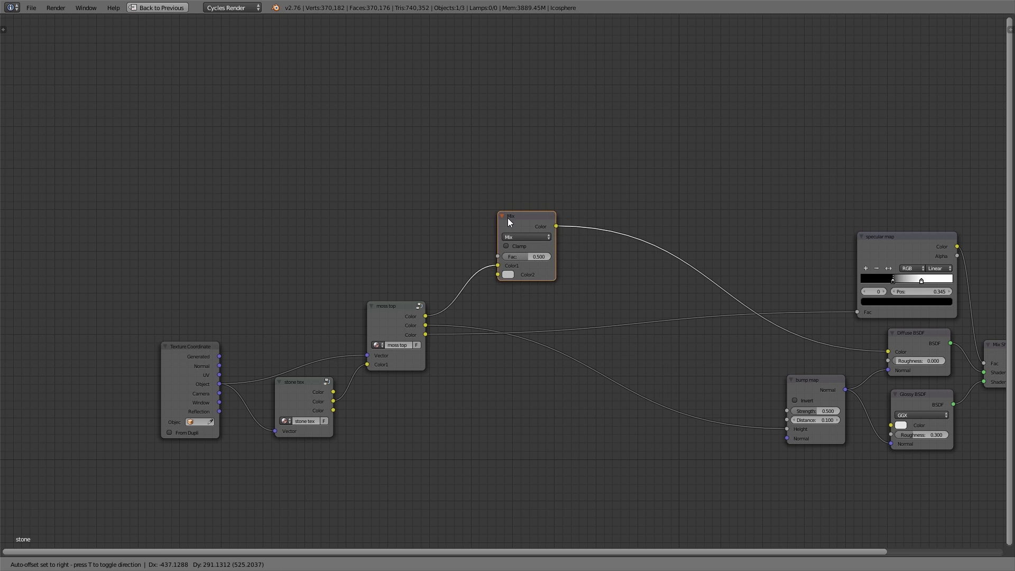
{"action": "left_click", "coordinate": [508, 218]}
Copy the Mapping and Image Texture nodes from inside the moss top group and paste them into the main tree
{"action": "scroll", "coordinate": [380, 225], "scroll_direction": "up", "scroll_amount": 2}
{"action": "left_click", "coordinate": [411, 343]}
{"action": "key", "text": "Tab"}
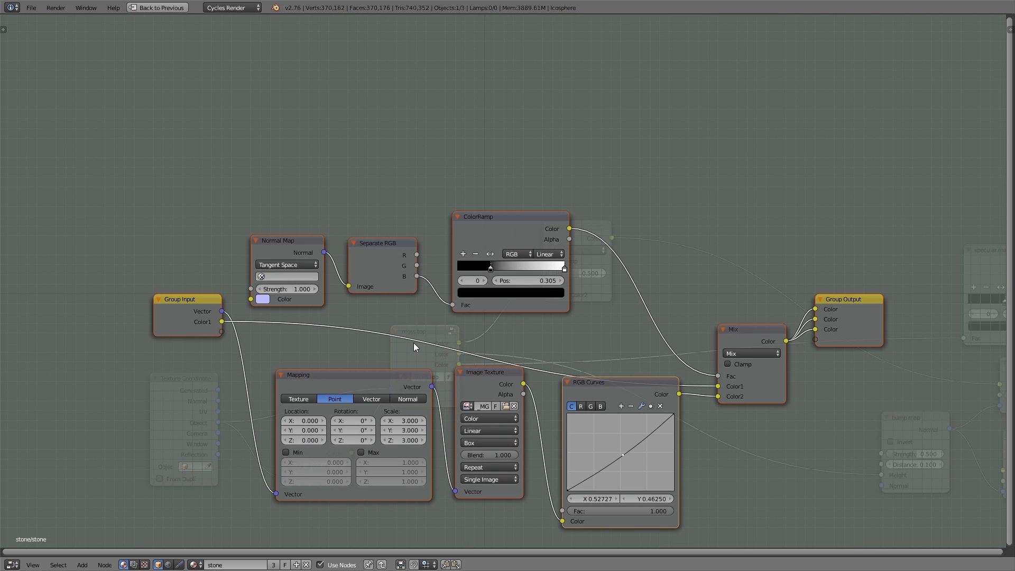
{"action": "left_click", "coordinate": [493, 388]}
{"action": "left_click", "coordinate": [379, 382], "text": "shift"}
{"action": "key", "text": "ctrl+c"}
{"action": "key", "text": "Tab"}
{"action": "key", "text": "ctrl+v"}
{"action": "left_click_drag", "start_coordinate": [291, 369], "coordinate": [302, 237]}
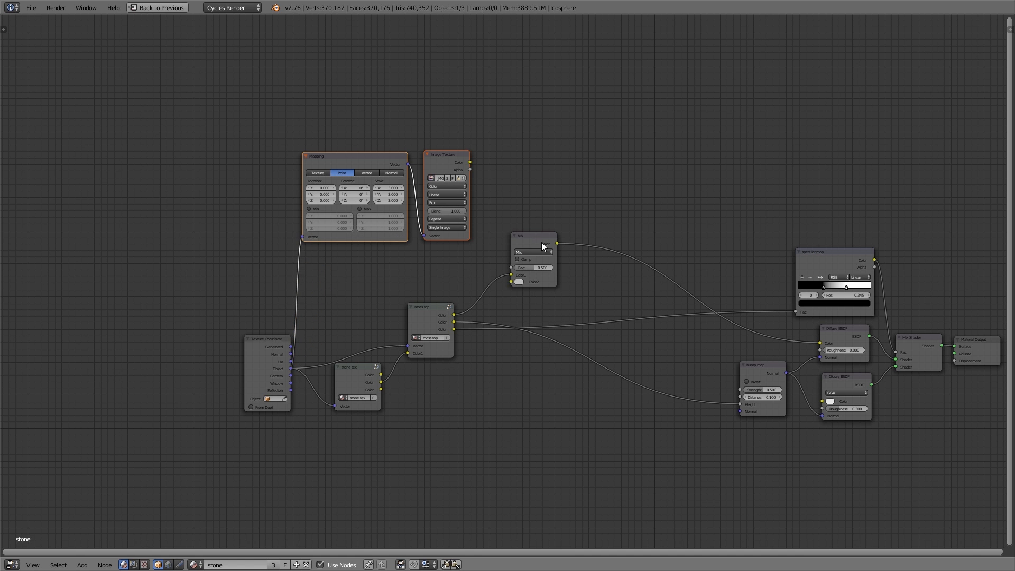
Add an RGB Curves node and wire the pasted Image Texture through it into the new Mix node's Color2 input
{"action": "left_click_drag", "start_coordinate": [543, 246], "coordinate": [606, 242]}
{"action": "scroll", "coordinate": [500, 221], "scroll_direction": "up", "scroll_amount": 3}
{"action": "key", "text": "shift+a"}
{"action": "mouse_move", "coordinate": [501, 222]}
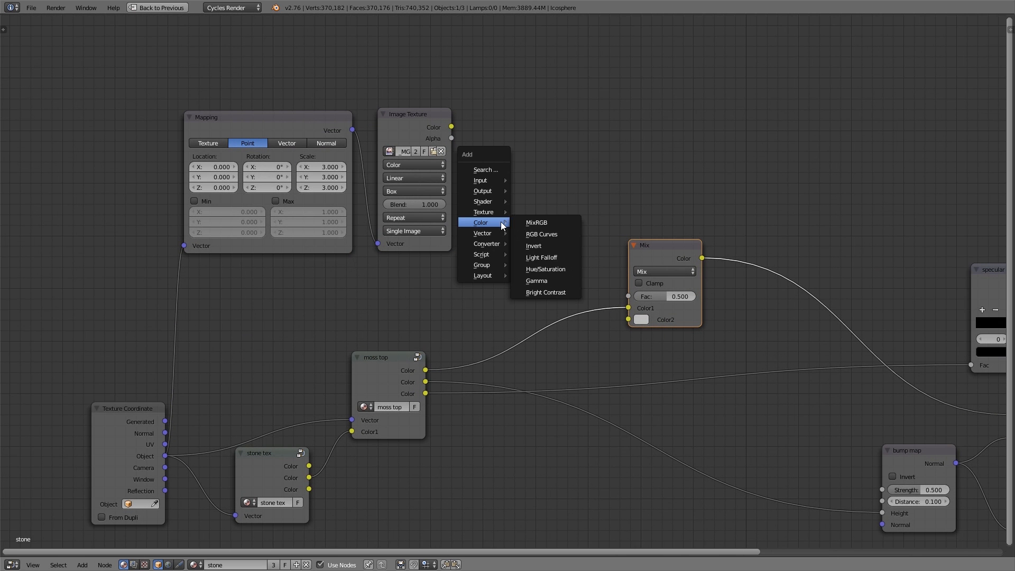
{"action": "left_click", "coordinate": [542, 234]}
{"action": "left_click", "coordinate": [481, 97]}
{"action": "left_click_drag", "start_coordinate": [452, 127], "coordinate": [480, 234]}
{"action": "left_click_drag", "start_coordinate": [606, 109], "coordinate": [629, 319]}
Box-select the pasted texture nodes and move them into place above the new Mix node
{"action": "left_click", "coordinate": [681, 331]}
{"action": "key", "text": "b"}
{"action": "left_click_drag", "start_coordinate": [246, 105], "coordinate": [535, 281]}
{"action": "key", "text": "g"}
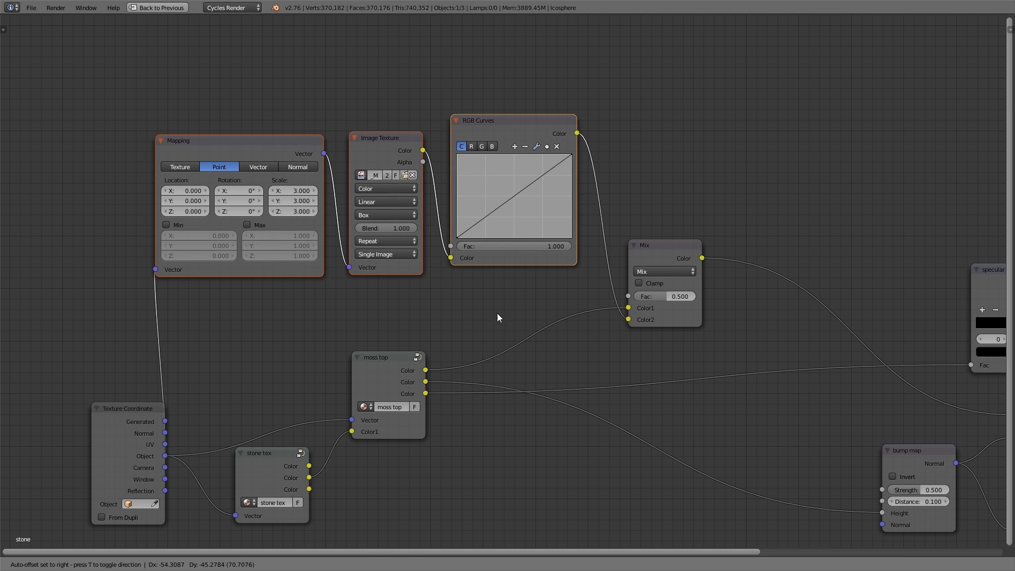
{"action": "left_click", "coordinate": [491, 333]}
{"action": "left_click_drag", "start_coordinate": [125, 431], "coordinate": [37, 435]}
{"action": "middle_click_drag", "start_coordinate": [436, 164], "coordinate": [441, 267]}
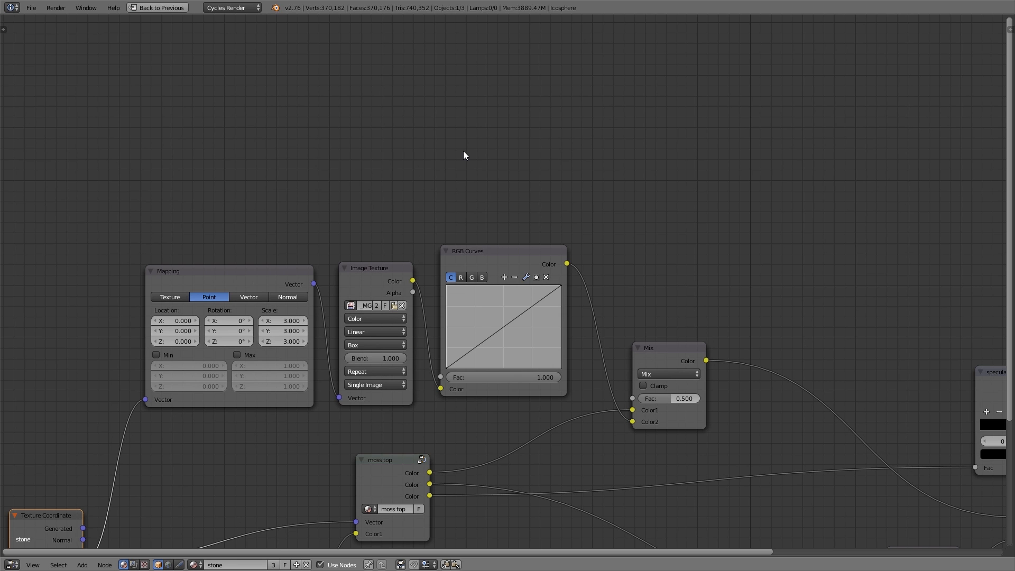
Duplicate the Mapping node and add a Gradient Texture node beside the copy
{"action": "left_click", "coordinate": [267, 271]}
{"action": "key", "text": "shift+d"}
{"action": "left_click", "coordinate": [342, 104]}
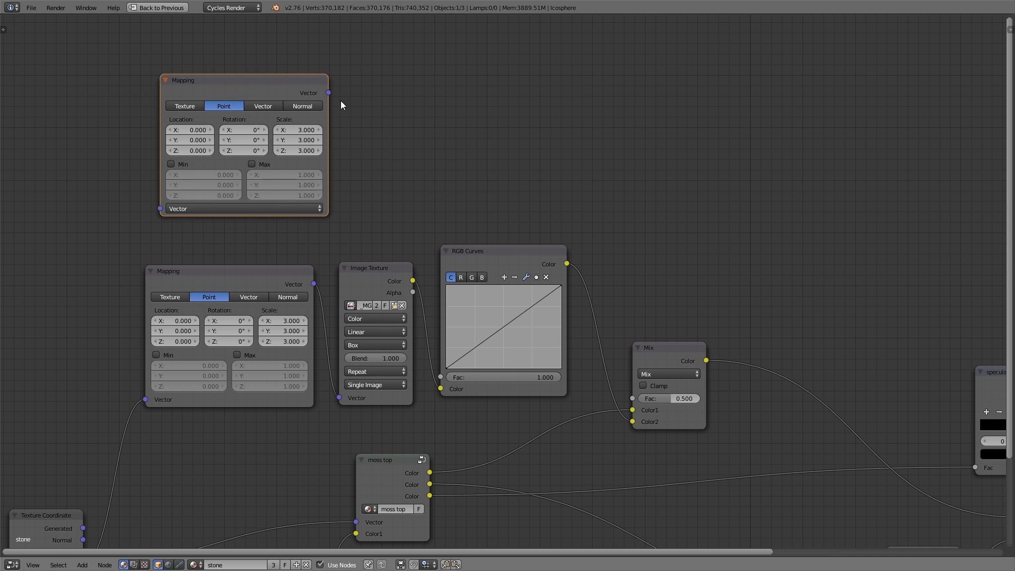
{"action": "key", "text": "shift+a"}
{"action": "mouse_move", "coordinate": [423, 112]}
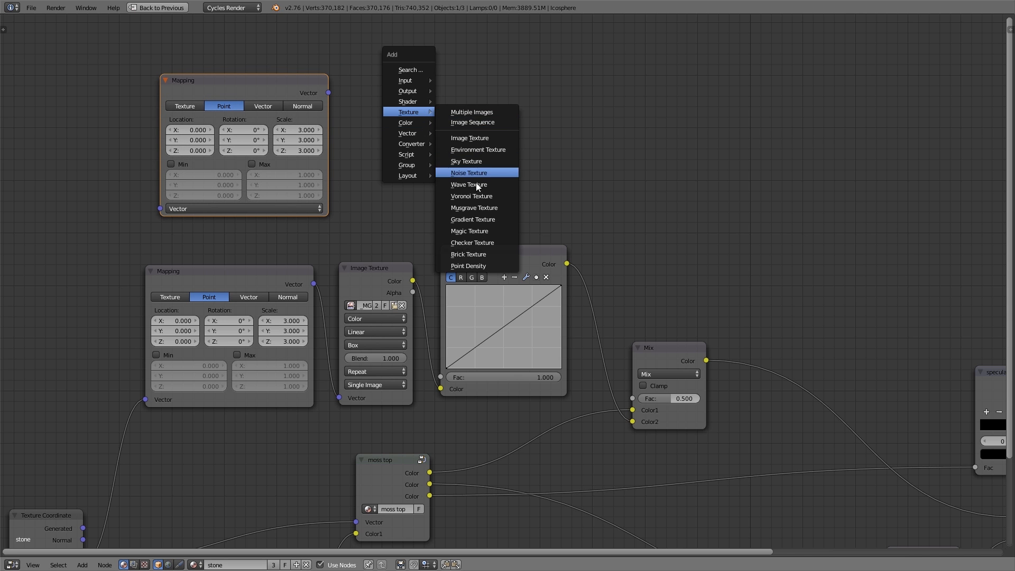
{"action": "left_click", "coordinate": [482, 221]}
{"action": "left_click", "coordinate": [373, 95]}
Add a ColorRamp node beside the Gradient Texture
{"action": "key", "text": "shift+a"}
{"action": "mouse_move", "coordinate": [524, 135]}
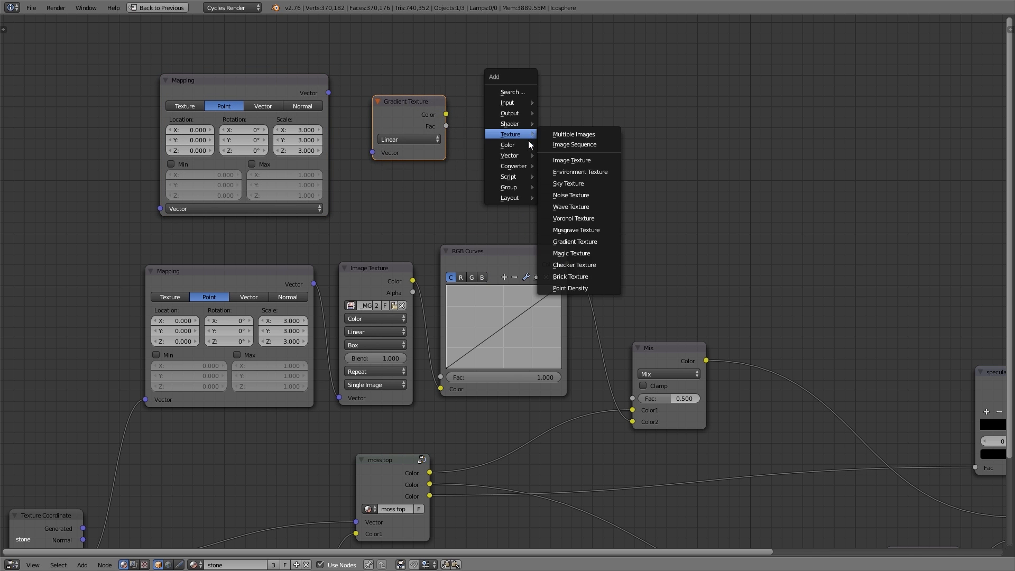
{"action": "mouse_move", "coordinate": [521, 166]}
{"action": "left_click", "coordinate": [551, 176]}
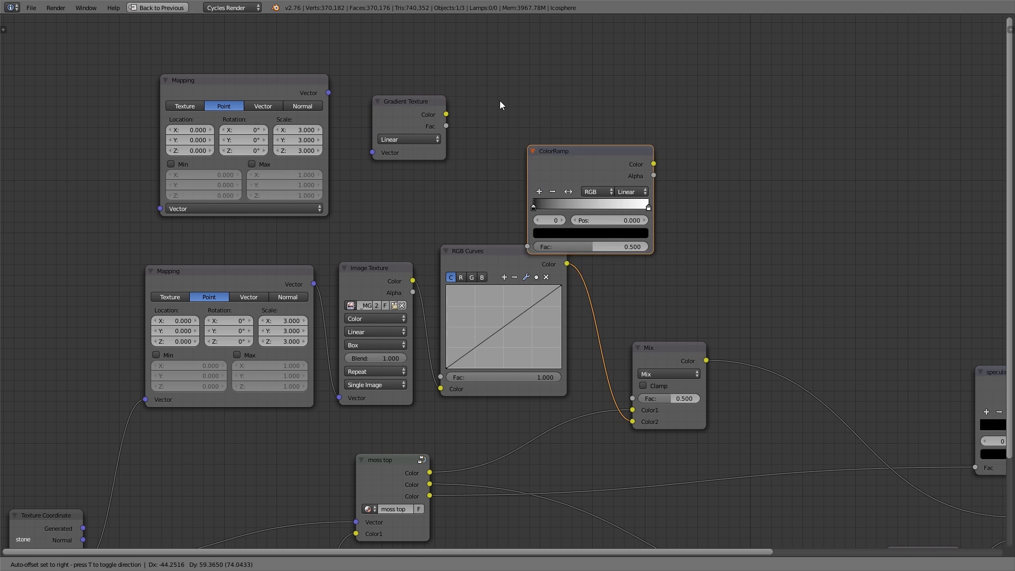
{"action": "left_click", "coordinate": [487, 79]}
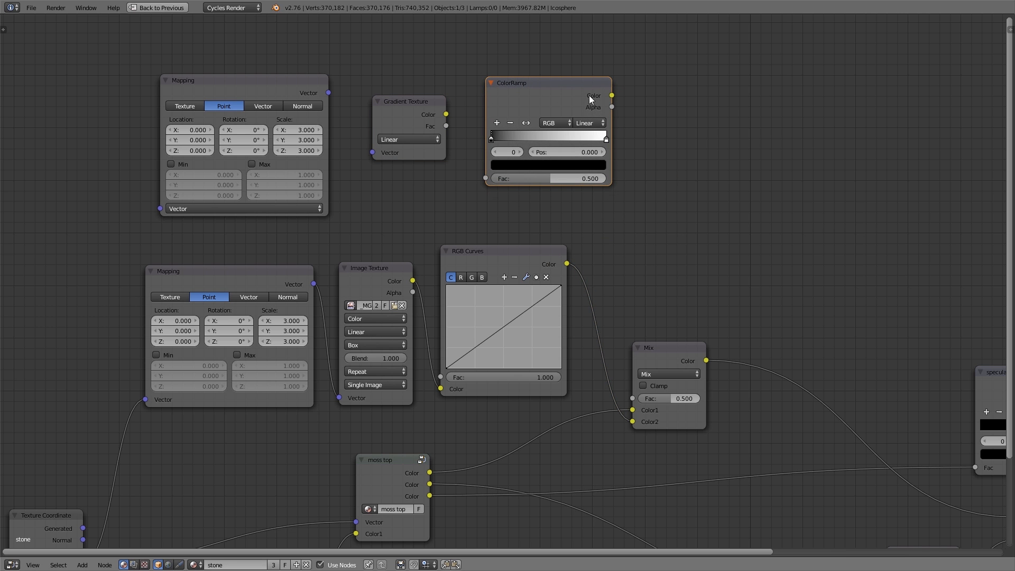
Wire Texture Coordinate Object through the new Mapping and Gradient Texture into the ColorRamp, and ColorRamp Color into the Mix Fac
{"action": "left_click_drag", "start_coordinate": [613, 97], "coordinate": [632, 399]}
{"action": "left_click_drag", "start_coordinate": [446, 115], "coordinate": [486, 178]}
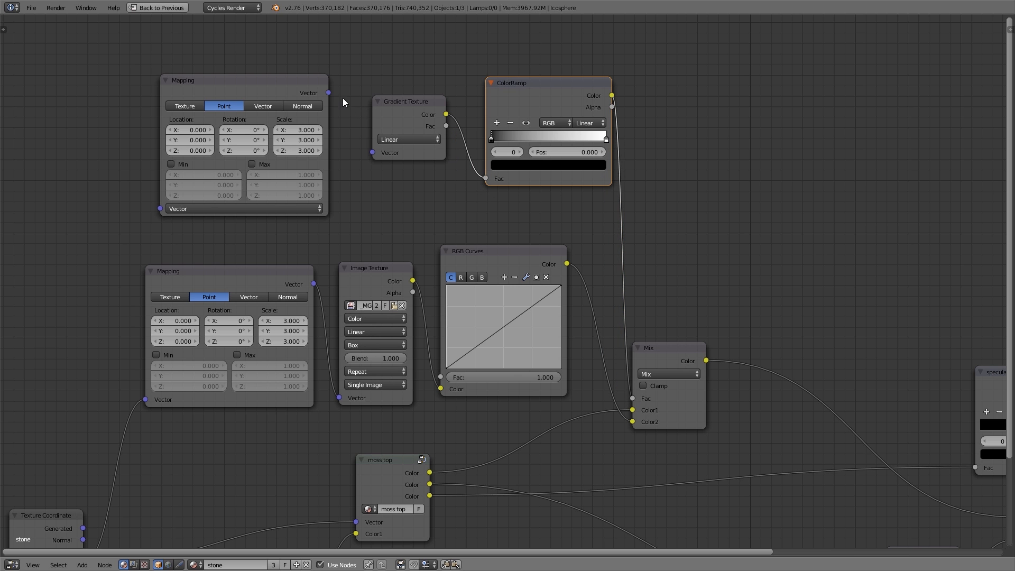
{"action": "left_click_drag", "start_coordinate": [329, 94], "coordinate": [370, 155]}
{"action": "scroll", "coordinate": [369, 155], "scroll_direction": "down", "scroll_amount": 1}
{"action": "middle_click_drag", "start_coordinate": [309, 297], "coordinate": [334, 262]}
{"action": "left_click_drag", "start_coordinate": [130, 497], "coordinate": [201, 169]}
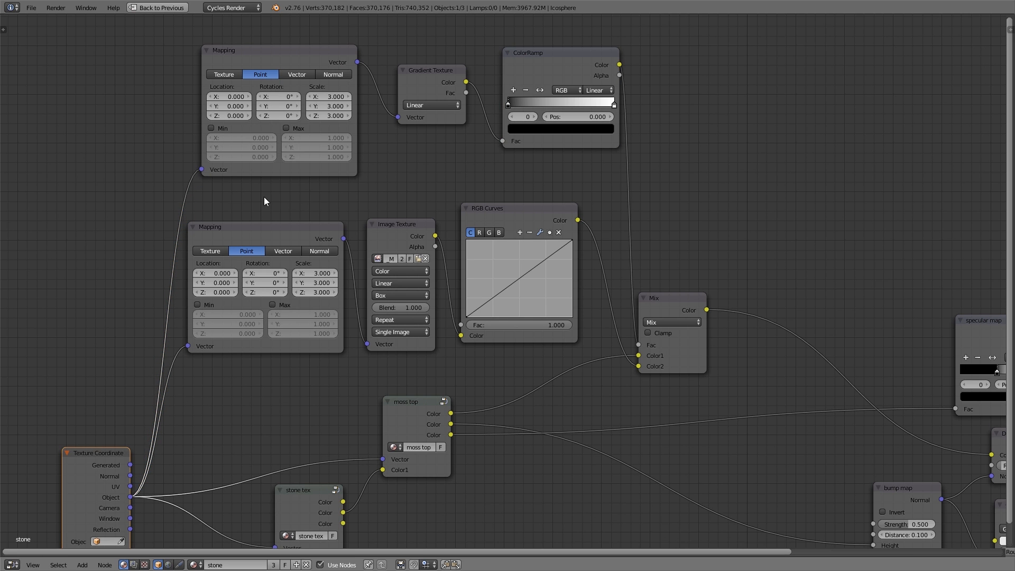
Preview the Gradient Texture output on the rock in the rendered viewport
{"action": "key", "text": "ctrl+space"}
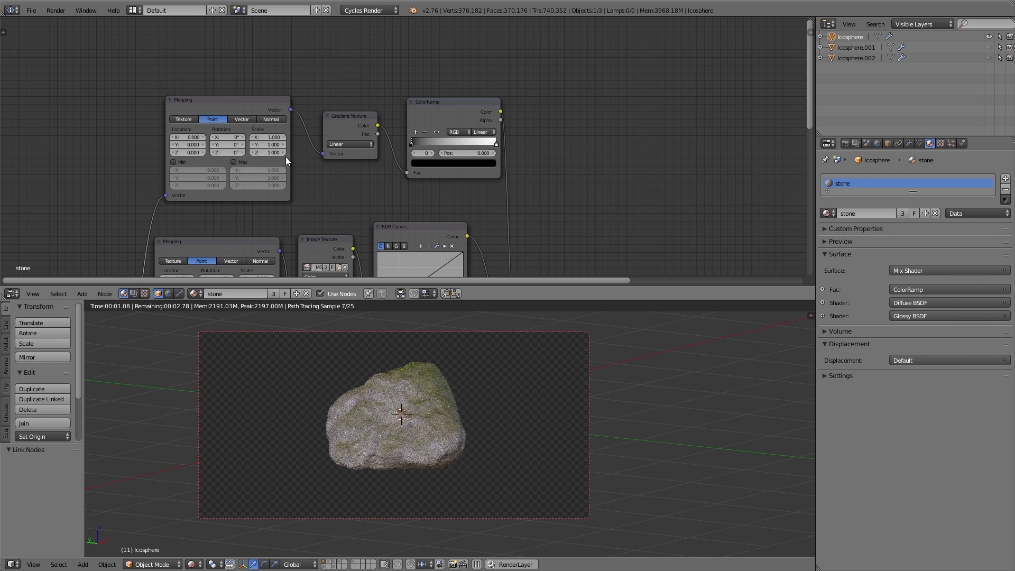
{"action": "left_click", "coordinate": [347, 122], "text": "ctrl+shift"}
{"action": "middle_click_drag", "start_coordinate": [461, 442], "coordinate": [392, 442]}
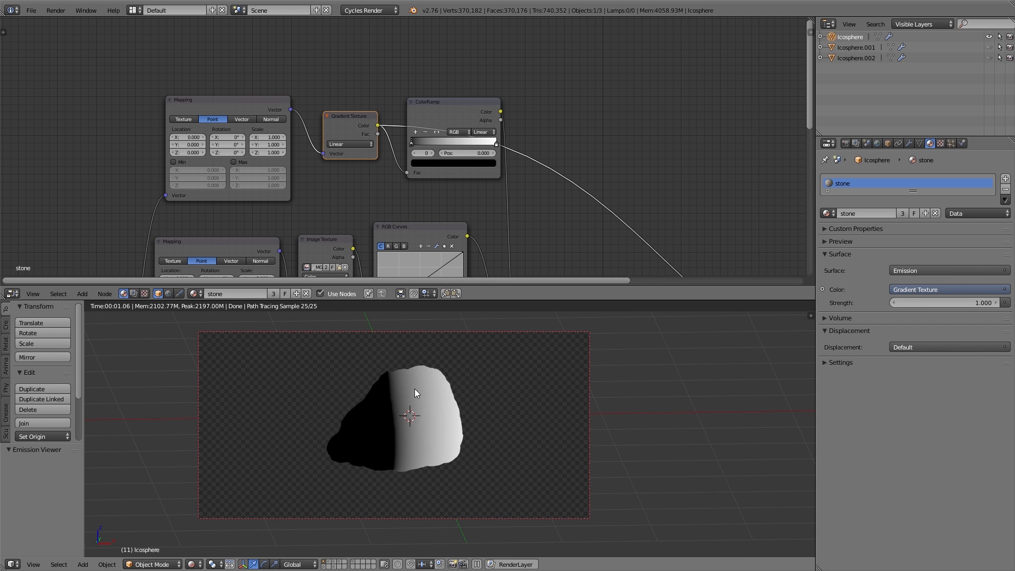
{"action": "scroll", "coordinate": [447, 179], "scroll_direction": "up", "scroll_amount": 2}
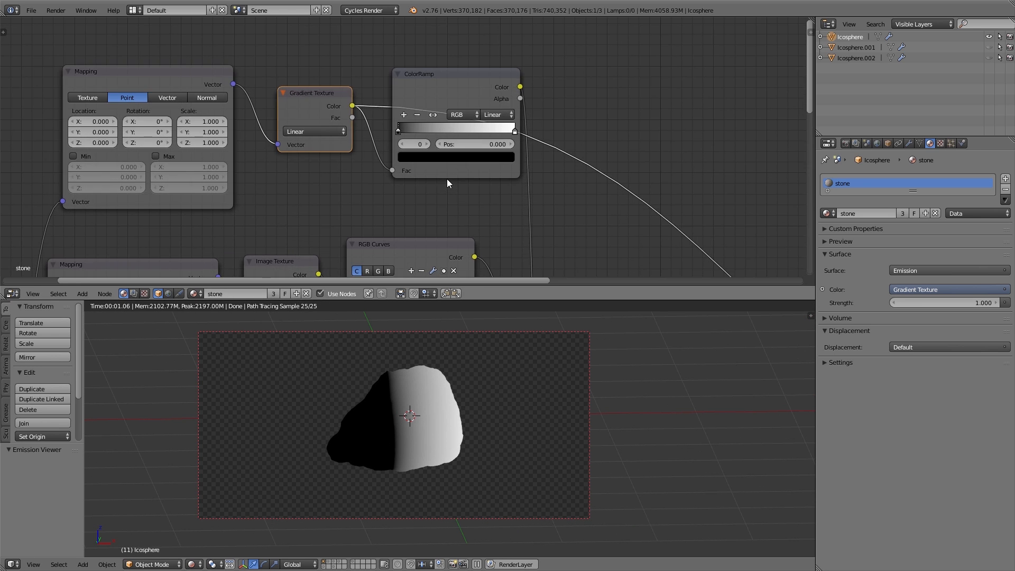
{"action": "middle_click_drag", "start_coordinate": [456, 203], "coordinate": [479, 204]}
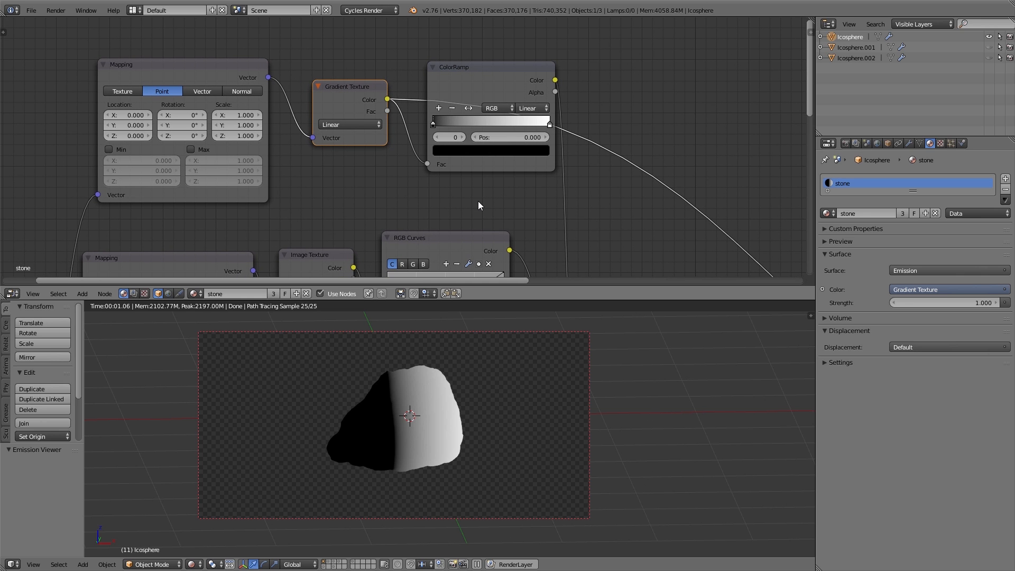
Set the new Mapping node's Y rotation to -90° and its X location to 0.320
{"action": "left_click_drag", "start_coordinate": [161, 125], "coordinate": [121, 126]}
{"action": "left_click", "coordinate": [182, 125]}
{"action": "type", "text": "-90"}
{"action": "key", "text": "Return"}
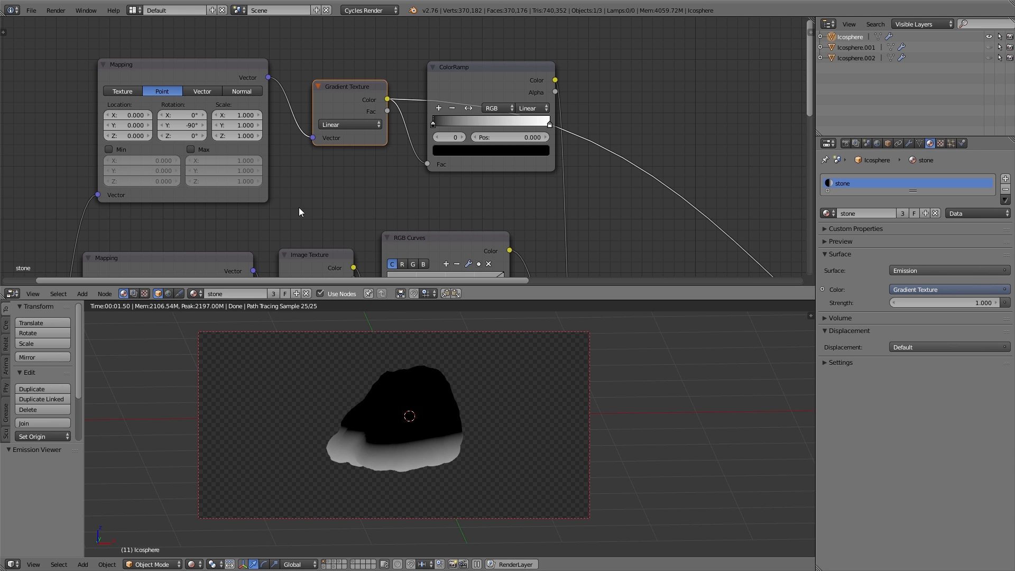
{"action": "mouse_move", "coordinate": [112, 120]}
{"action": "left_mouse_down"}
{"action": "mouse_move", "coordinate": [144, 120]}
{"action": "mouse_move", "coordinate": [130, 120]}
{"action": "left_mouse_up"}
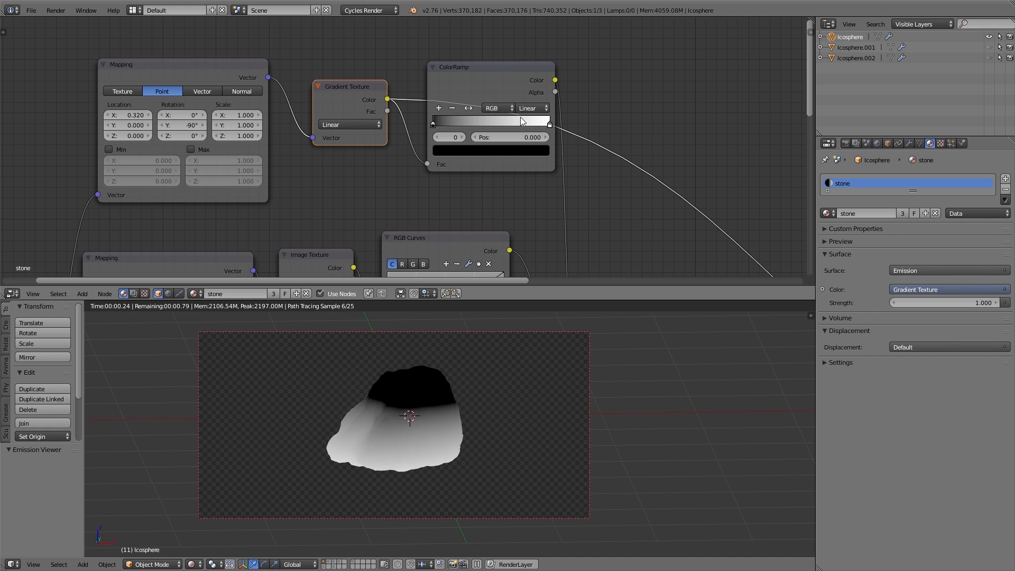
Move the gradient ColorRamp's white stop to position 0.586, previewing the ramp and then the Mix output
{"action": "left_click", "coordinate": [469, 81], "text": "ctrl+shift"}
{"action": "mouse_move", "coordinate": [434, 129]}
{"action": "left_mouse_down"}
{"action": "mouse_move", "coordinate": [496, 126]}
{"action": "mouse_move", "coordinate": [417, 127]}
{"action": "left_mouse_up"}
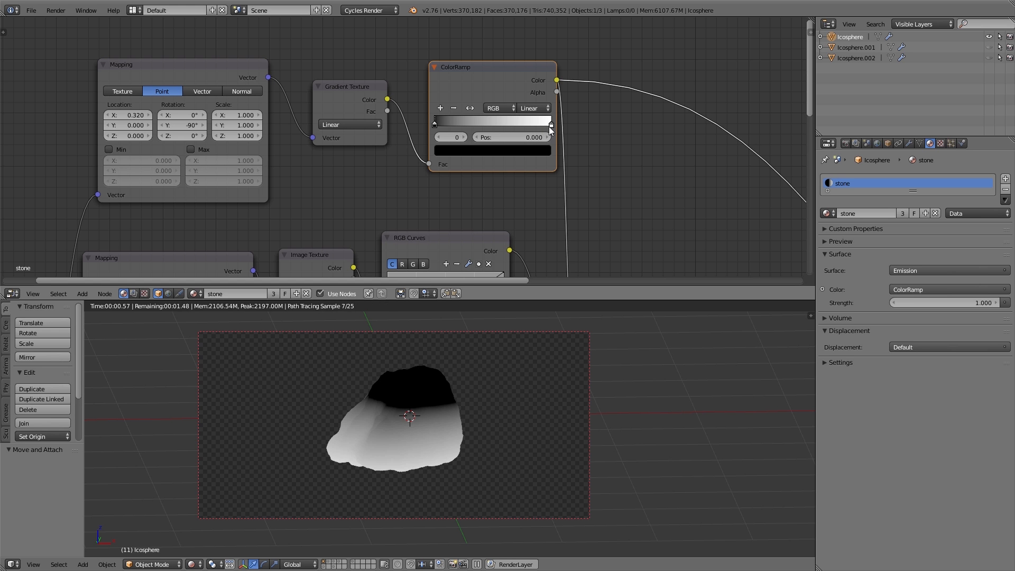
{"action": "left_click_drag", "start_coordinate": [555, 127], "coordinate": [546, 126]}
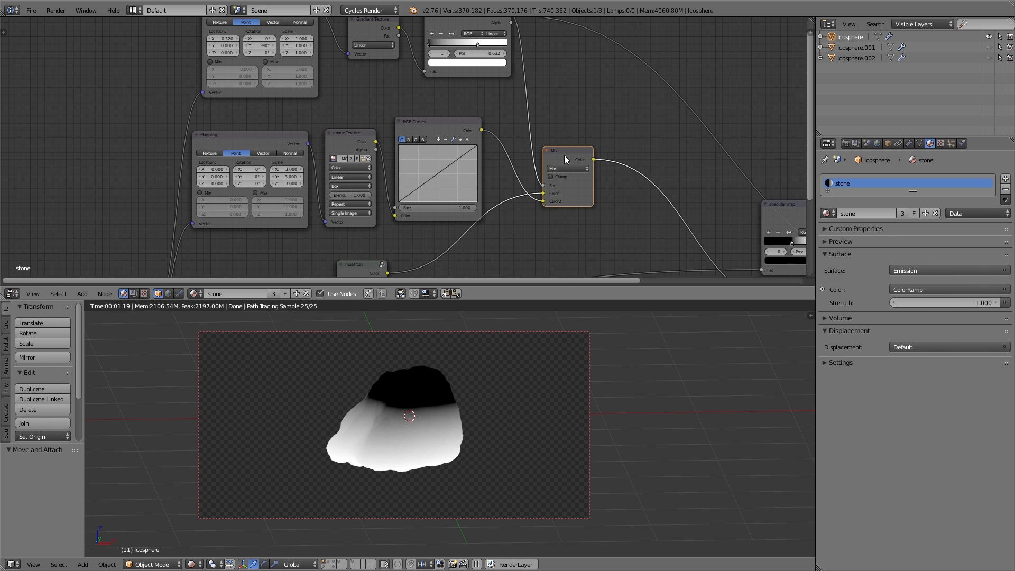
{"action": "left_click", "coordinate": [564, 155], "text": "ctrl+shift"}
{"action": "scroll", "coordinate": [431, 75], "scroll_direction": "up", "scroll_amount": 2}
{"action": "left_click_drag", "start_coordinate": [430, 73], "coordinate": [502, 73]}
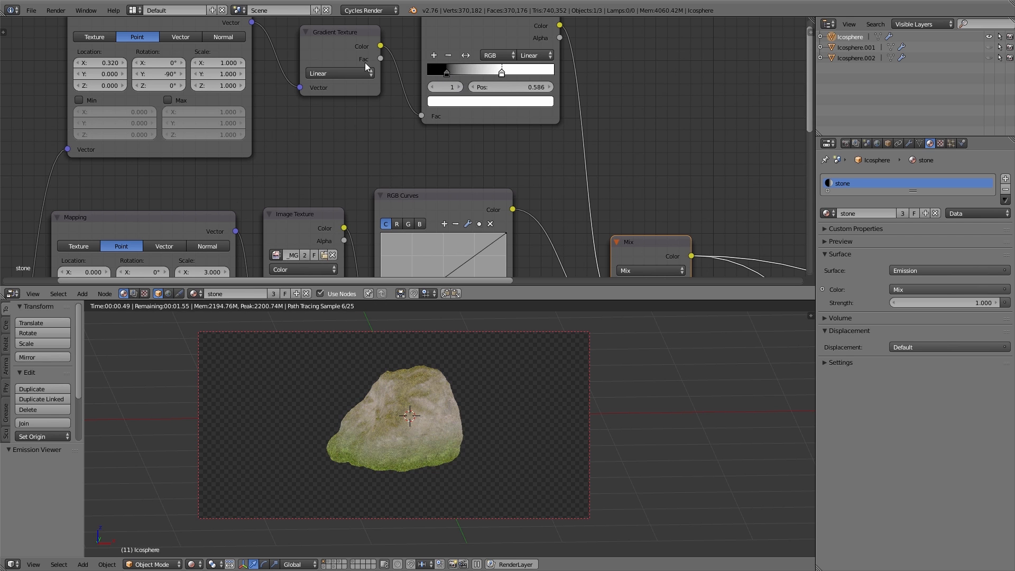
Set the gradient Mapping X location to 0.310 and tint the moss RGB Curves by lowering green and raising blue
{"action": "mouse_move", "coordinate": [109, 62]}
{"action": "left_mouse_down"}
{"action": "mouse_move", "coordinate": [122, 62]}
{"action": "mouse_move", "coordinate": [109, 63]}
{"action": "left_mouse_up"}
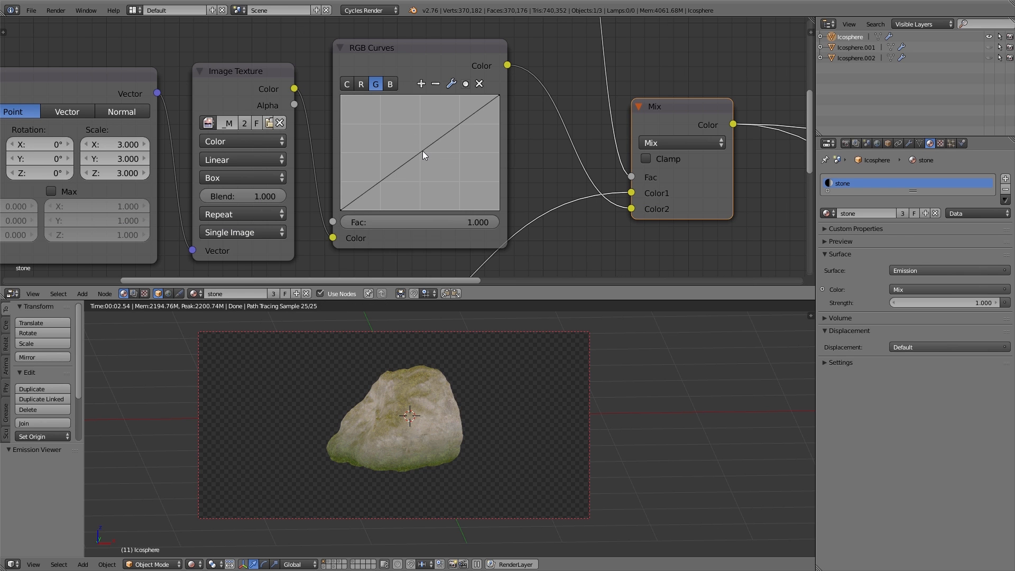
{"action": "left_click_drag", "start_coordinate": [423, 151], "coordinate": [435, 166]}
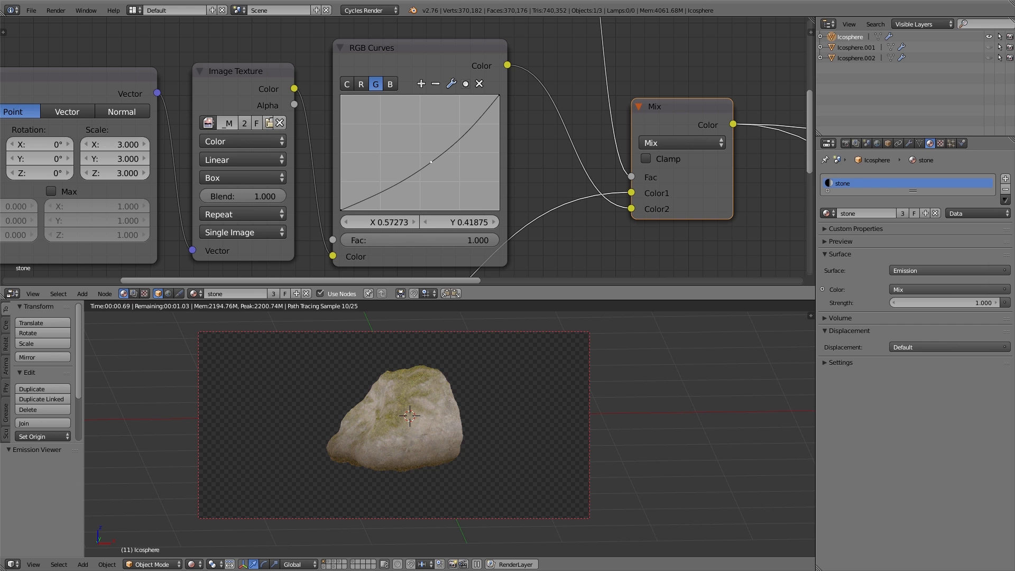
{"action": "left_click", "coordinate": [390, 84]}
{"action": "left_click_drag", "start_coordinate": [418, 150], "coordinate": [411, 143]}
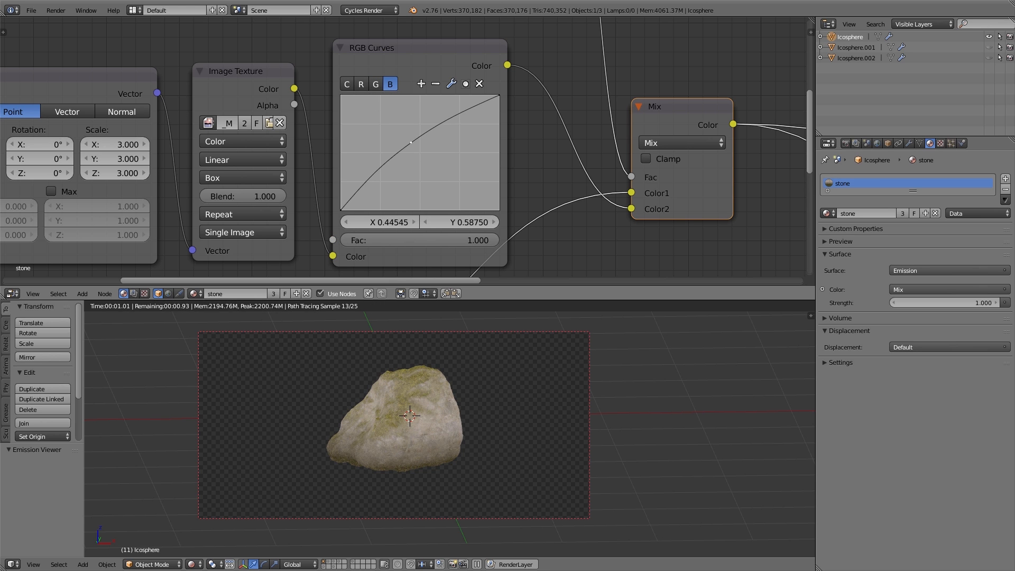
Box-select the gradient moss nodes and group them into a node group named "moss bottom"
{"action": "scroll", "coordinate": [576, 169], "scroll_direction": "down", "scroll_amount": 3}
{"action": "left_click_drag", "start_coordinate": [354, 45], "coordinate": [460, 257]}
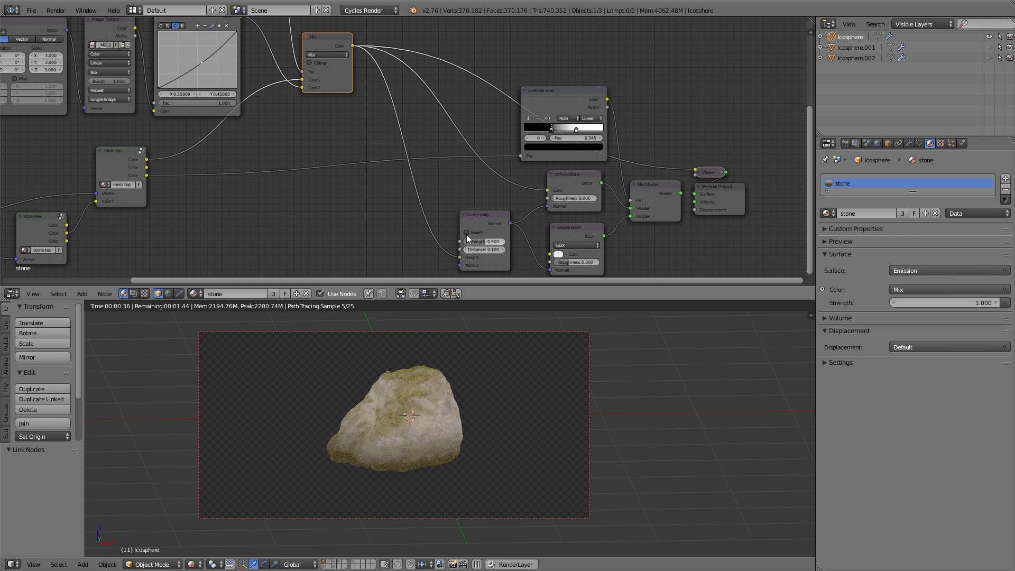
{"action": "left_click", "coordinate": [655, 189], "text": "ctrl+shift"}
{"action": "scroll", "coordinate": [390, 453], "scroll_direction": "up", "scroll_amount": 5}
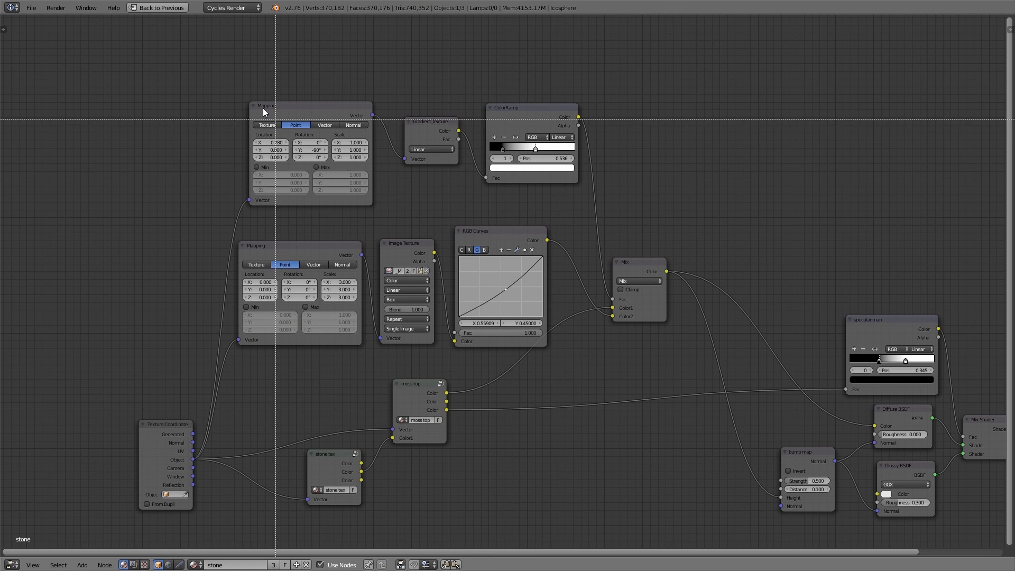
{"action": "key", "text": "ctrl+g"}
{"action": "key", "text": "Tab"}
{"action": "left_click", "coordinate": [449, 214]}
{"action": "type", "text": "moss bottom"}
{"action": "key", "text": "Return"}
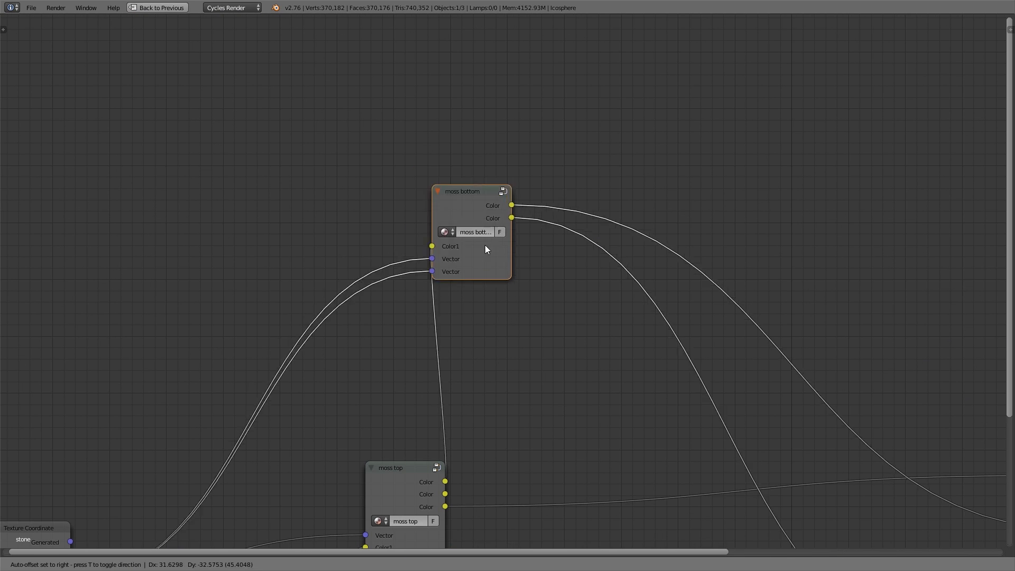
Restore the split layout and preview the material on all three rocks in the rendered viewport
{"action": "key", "text": "Home"}
{"action": "key", "text": "ctrl+Up"}
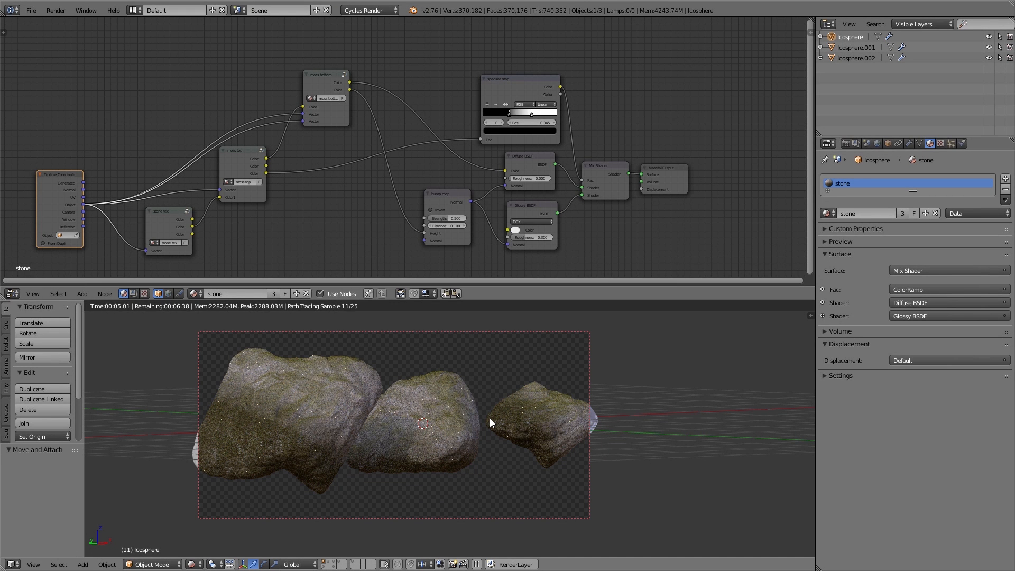
{"action": "mouse_move", "coordinate": [519, 410]}
{"action": "middle_mouse_down"}
{"action": "mouse_move", "coordinate": [516, 426]}
{"action": "mouse_move", "coordinate": [502, 412]}
{"action": "middle_mouse_up"}
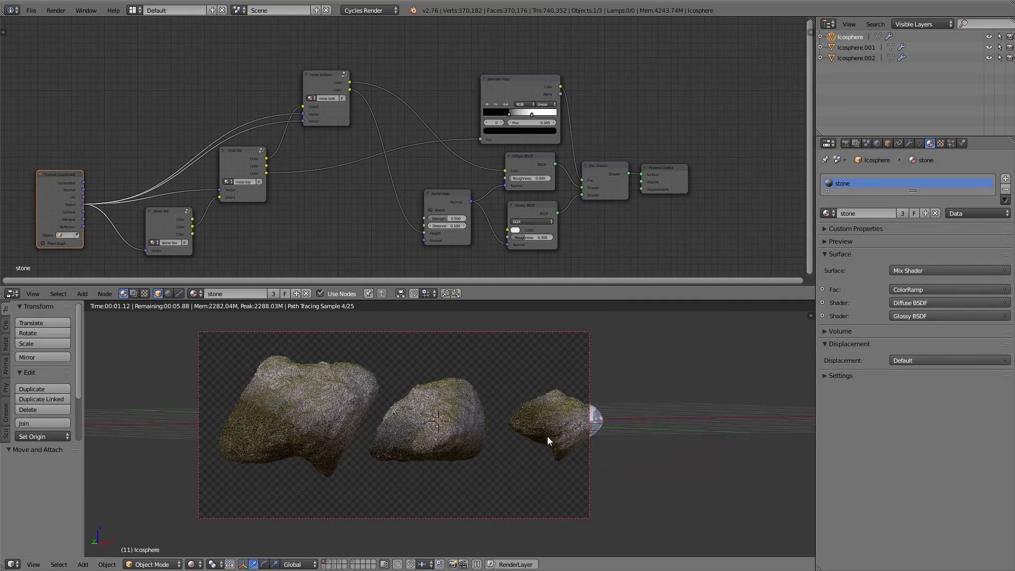
{"action": "left_click", "coordinate": [861, 48]}
{"action": "left_click", "coordinate": [857, 58], "text": "ctrl"}
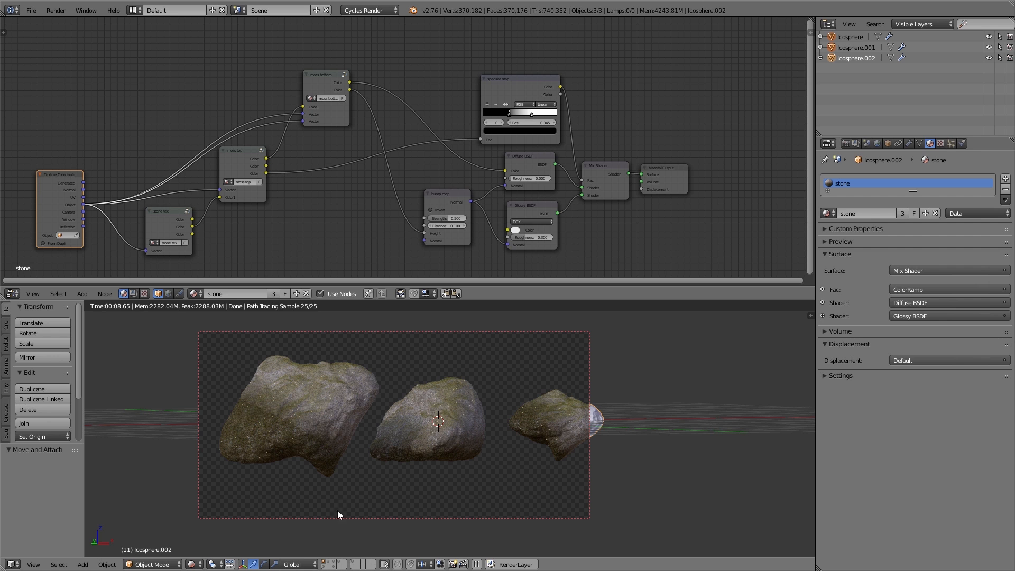
Switch the viewport to solid shading and set the transform orientation to Local
{"action": "key", "text": "shift+z"}
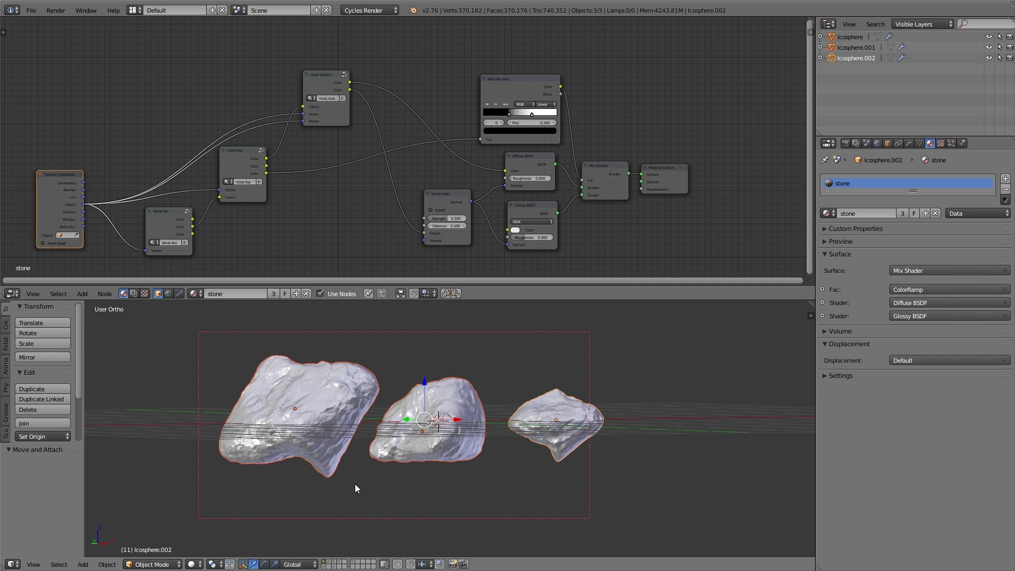
{"action": "left_click", "coordinate": [311, 563]}
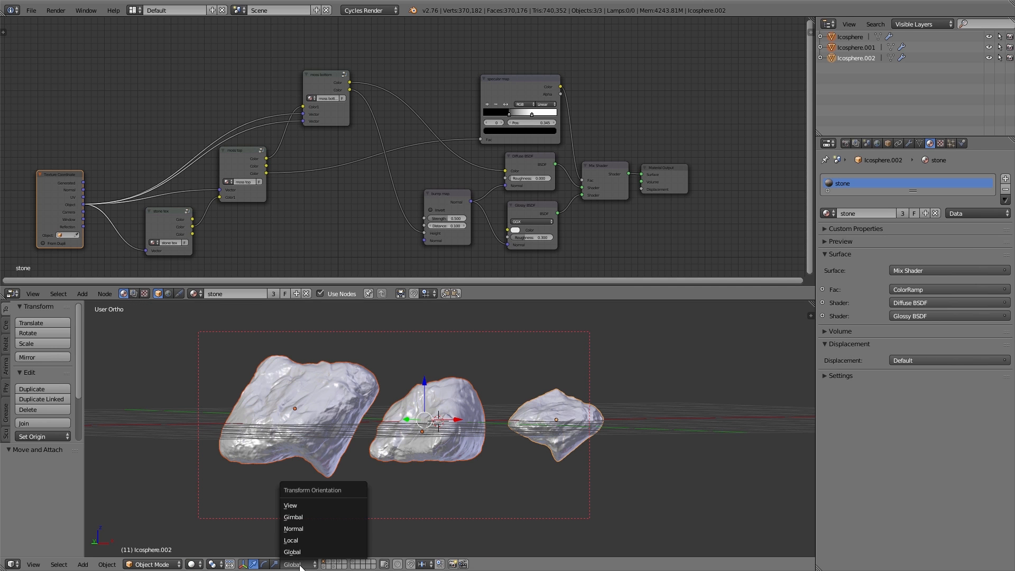
{"action": "left_click", "coordinate": [309, 539]}
Select all three rocks, apply their rotation, and reselect the main rock
{"action": "right_click", "coordinate": [318, 417]}
{"action": "right_click", "coordinate": [447, 405]}
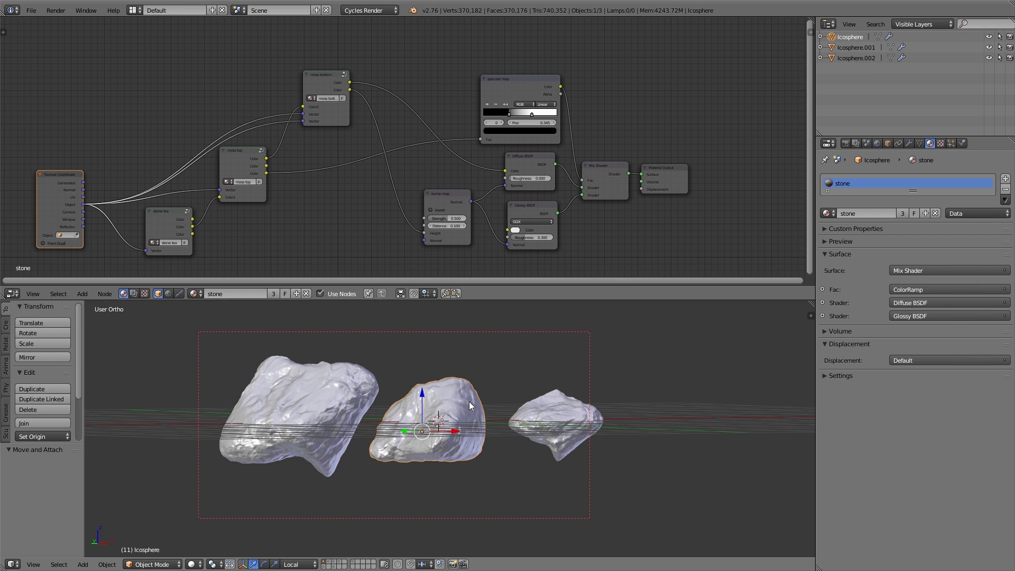
{"action": "right_click", "coordinate": [552, 414]}
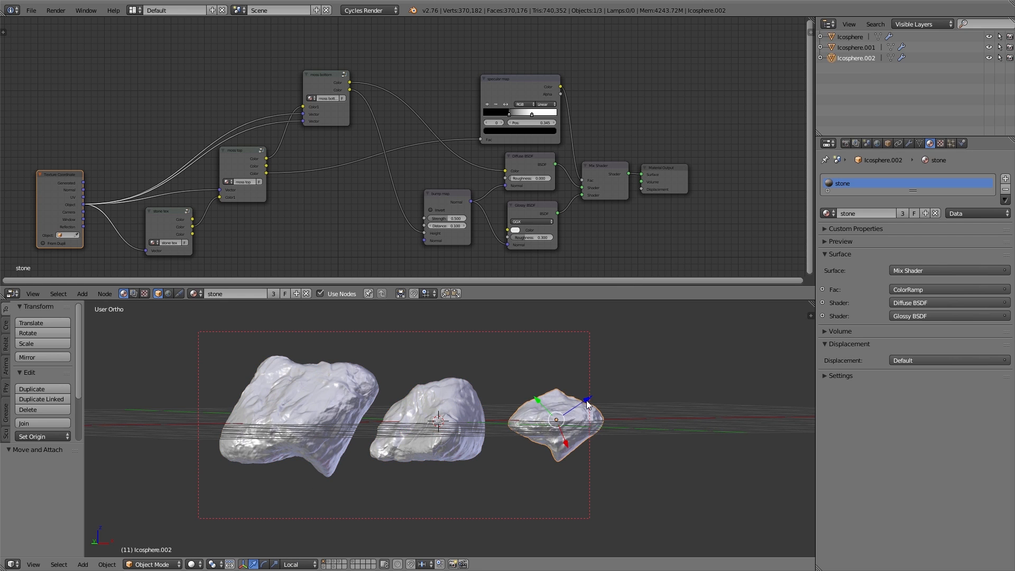
{"action": "right_click", "coordinate": [440, 400]}
{"action": "right_click", "coordinate": [316, 395]}
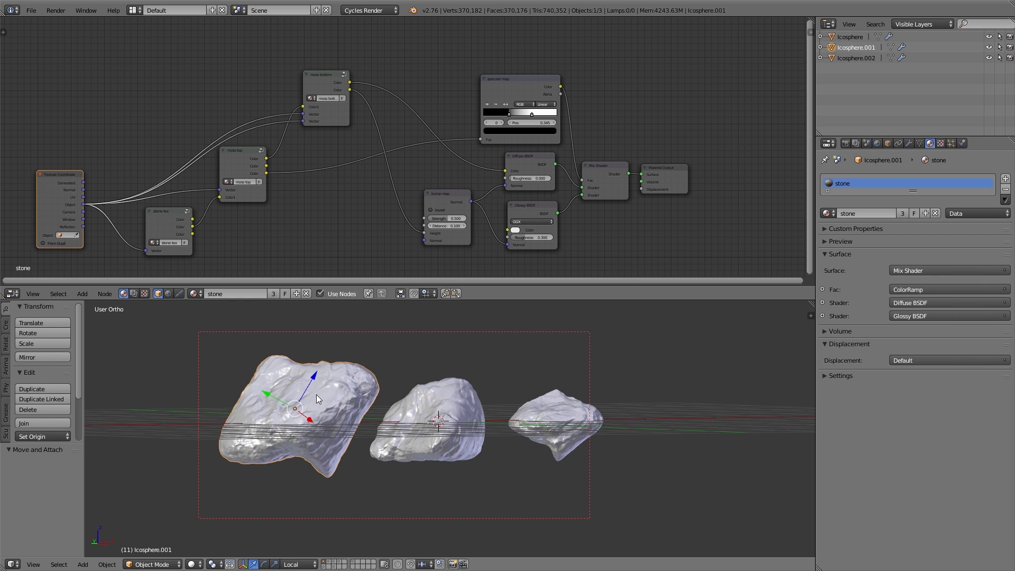
{"action": "right_click", "coordinate": [468, 401], "text": "shift"}
{"action": "right_click", "coordinate": [554, 412], "text": "shift"}
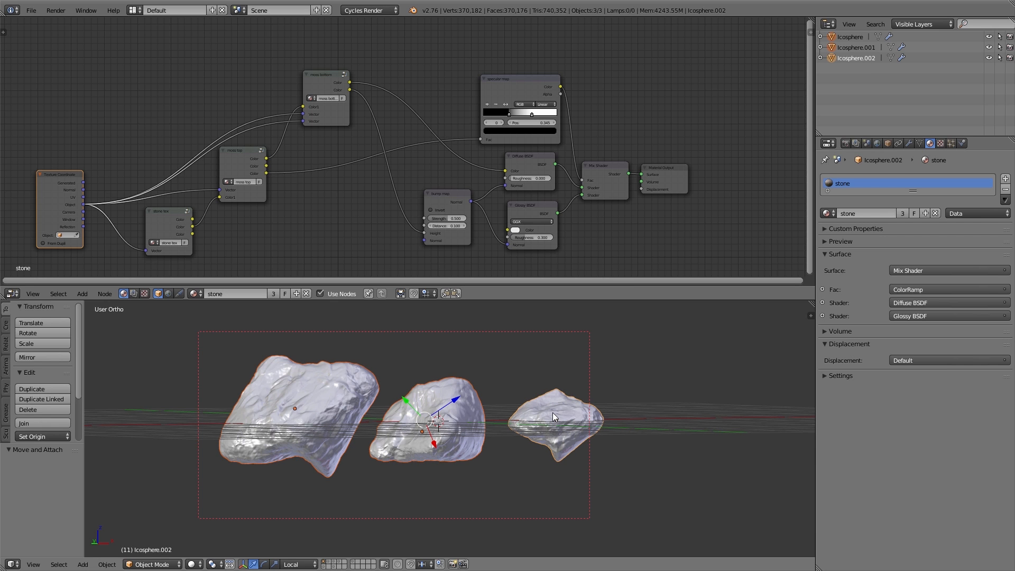
{"action": "key", "text": "ctrl+a"}
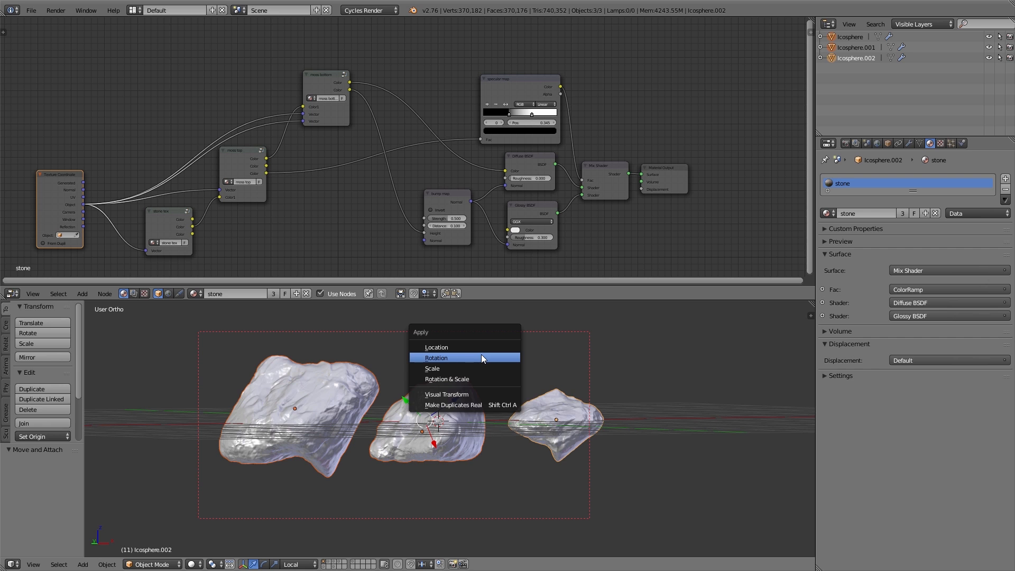
{"action": "left_click", "coordinate": [482, 357]}
{"action": "right_click", "coordinate": [317, 387]}
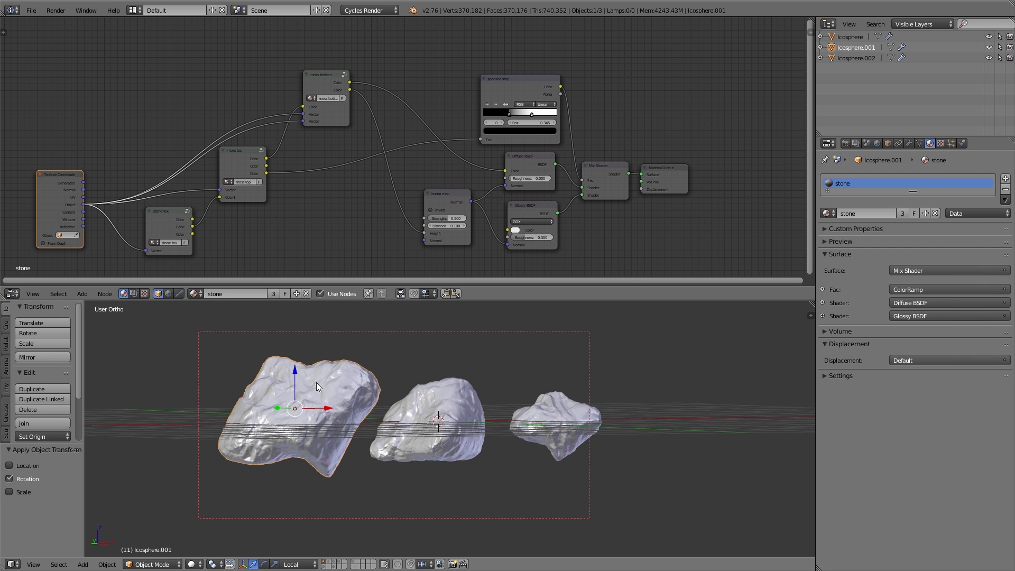
{"action": "right_click", "coordinate": [458, 411]}
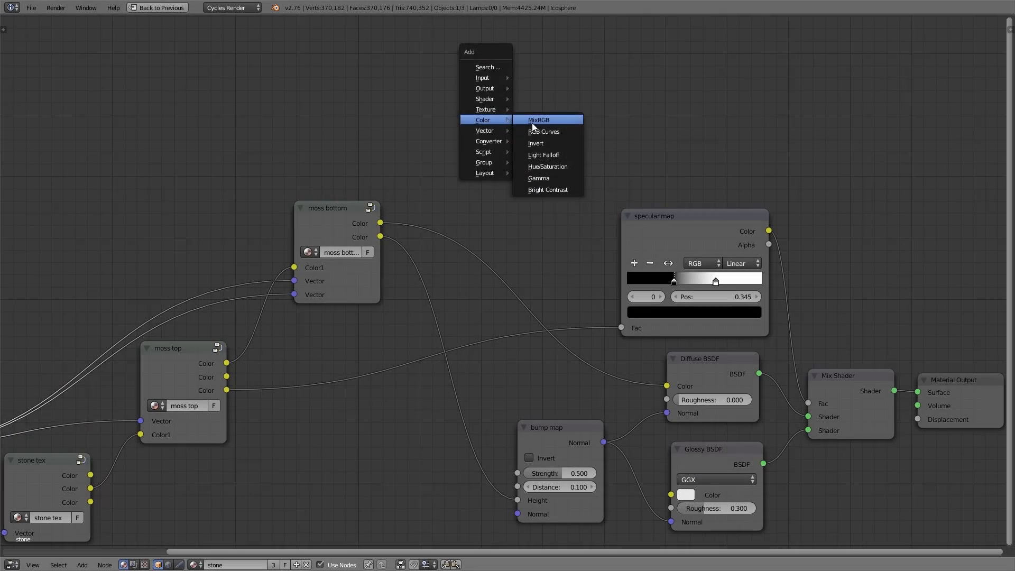
Connect the moss Mix output to the bump map's Height input and reposition the Mix node
{"action": "left_click", "coordinate": [532, 123]}
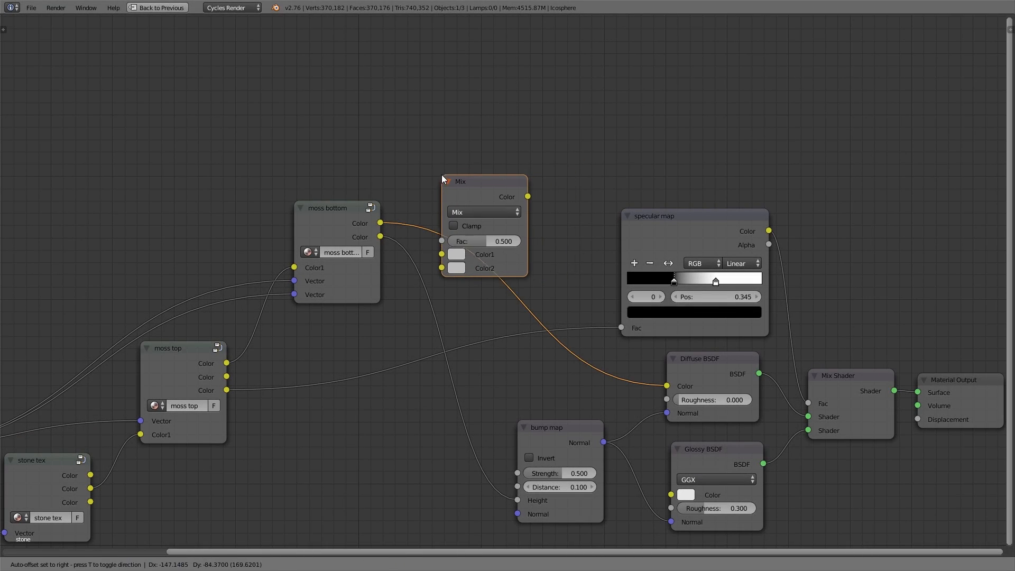
{"action": "left_click", "coordinate": [443, 176]}
{"action": "left_click_drag", "start_coordinate": [528, 196], "coordinate": [518, 500]}
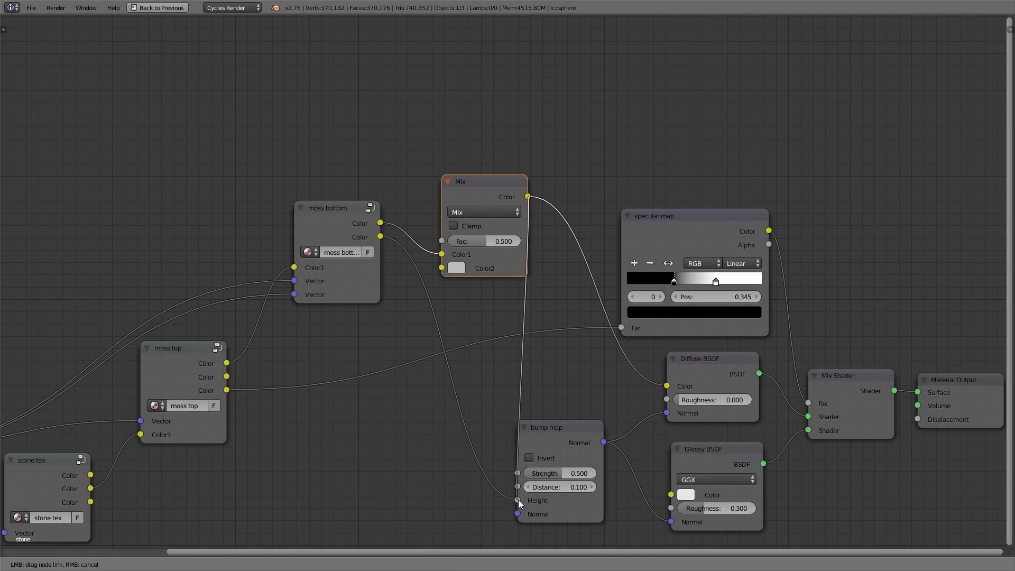
{"action": "left_click_drag", "start_coordinate": [468, 181], "coordinate": [447, 179]}
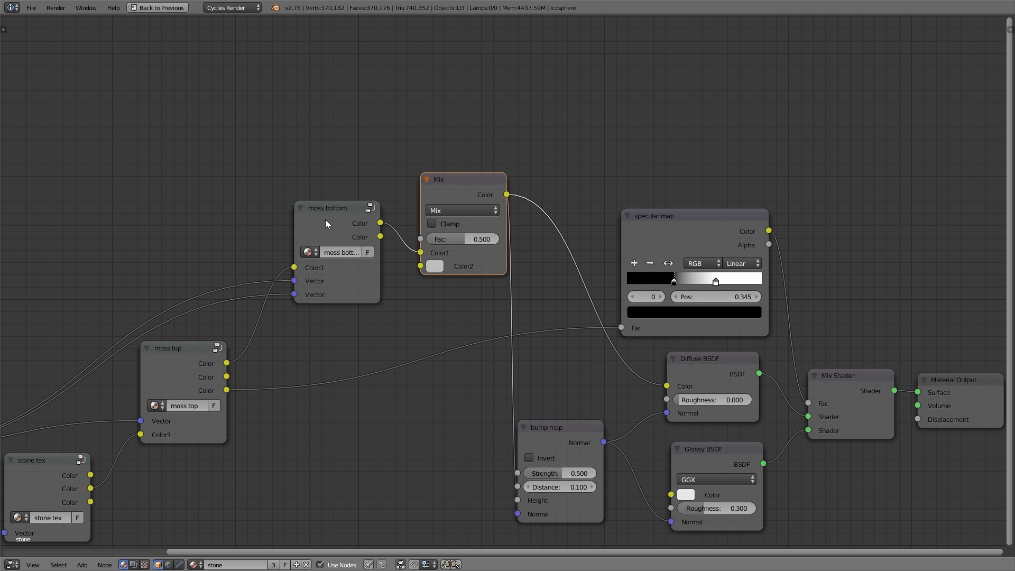
Add a ColorRamp converter and a Geometry input node near the moss Mix node
{"action": "key", "text": "shift+a"}
{"action": "mouse_move", "coordinate": [393, 208]}
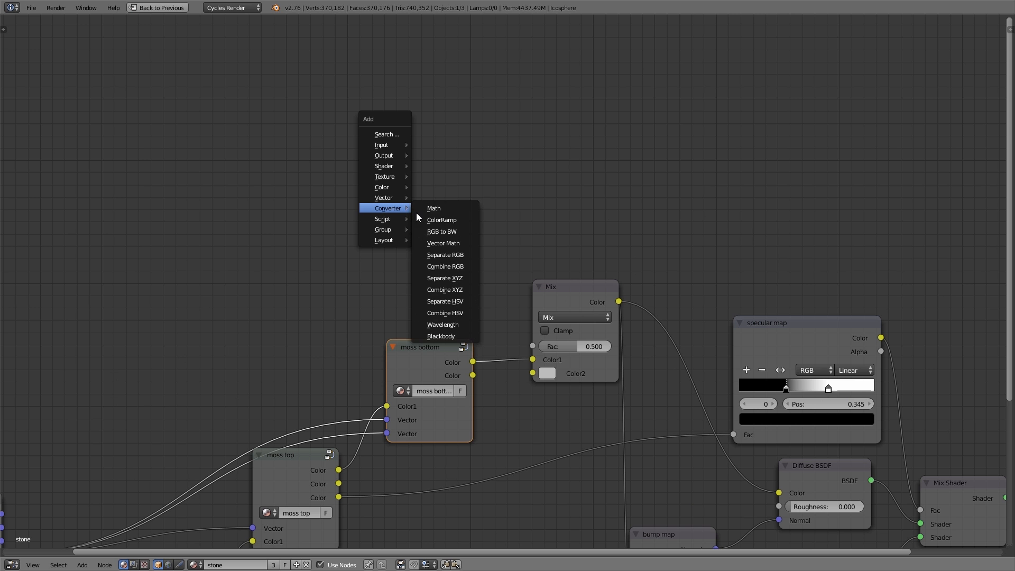
{"action": "left_click", "coordinate": [436, 220]}
{"action": "left_click", "coordinate": [352, 110]}
{"action": "key", "text": "shift+a"}
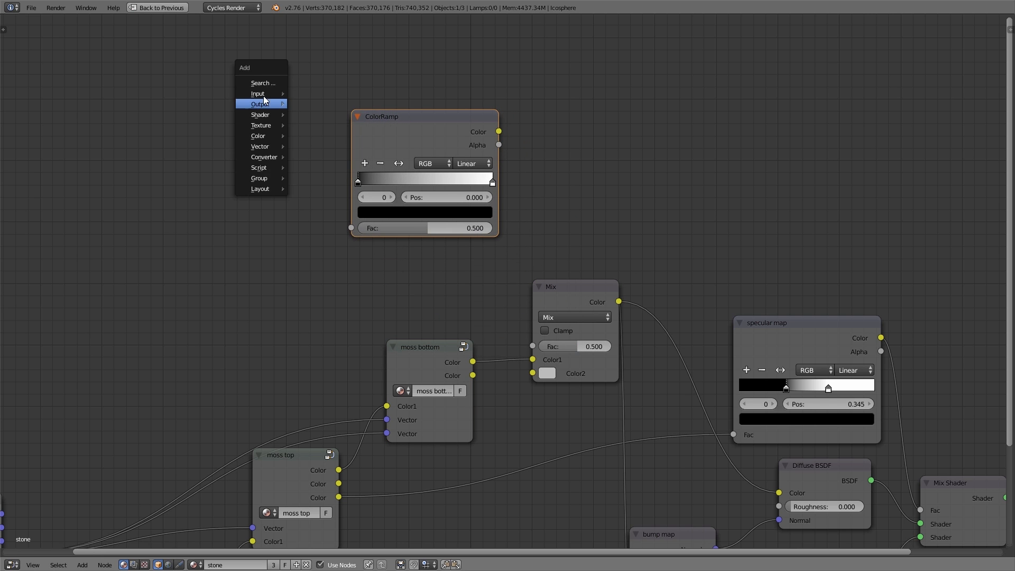
{"action": "mouse_move", "coordinate": [264, 94]}
{"action": "left_click", "coordinate": [334, 204]}
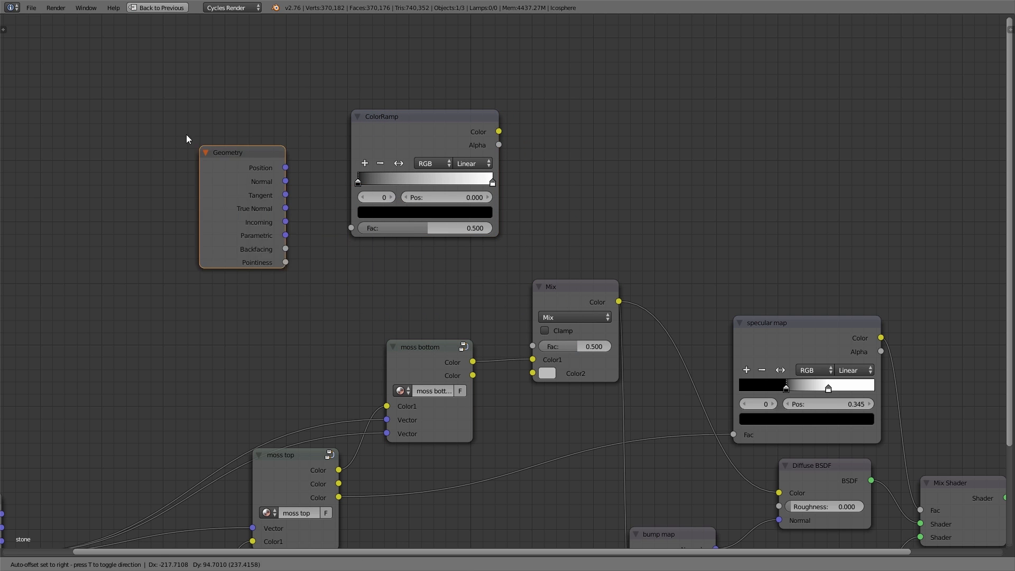
{"action": "left_click", "coordinate": [172, 117]}
Wire Geometry Pointiness through the new ColorRamp into the moss Mix Fac
{"action": "left_click_drag", "start_coordinate": [501, 133], "coordinate": [531, 346]}
{"action": "left_click_drag", "start_coordinate": [214, 140], "coordinate": [235, 118]}
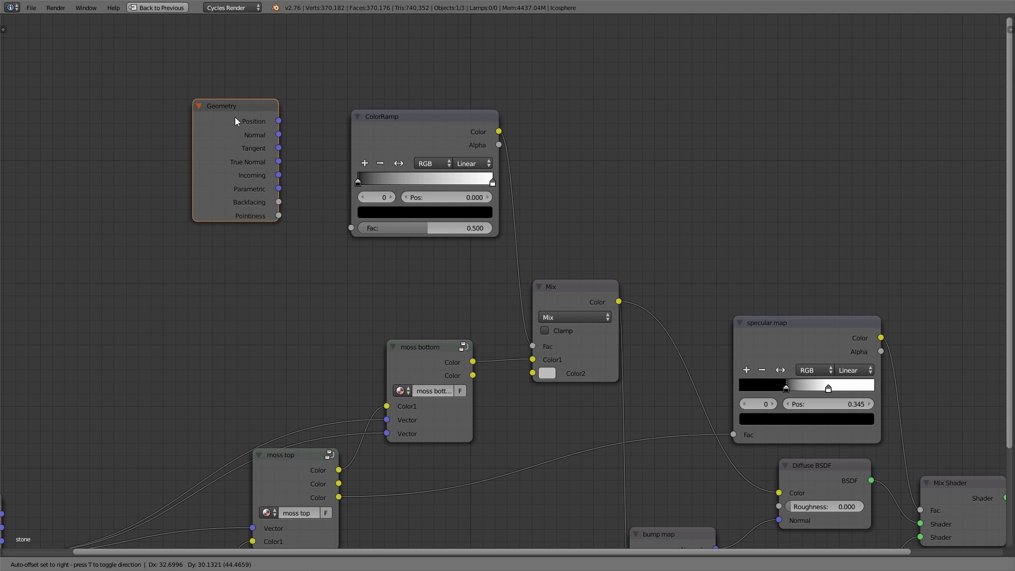
{"action": "left_click_drag", "start_coordinate": [279, 215], "coordinate": [351, 228]}
{"action": "left_click_drag", "start_coordinate": [236, 196], "coordinate": [238, 205]}
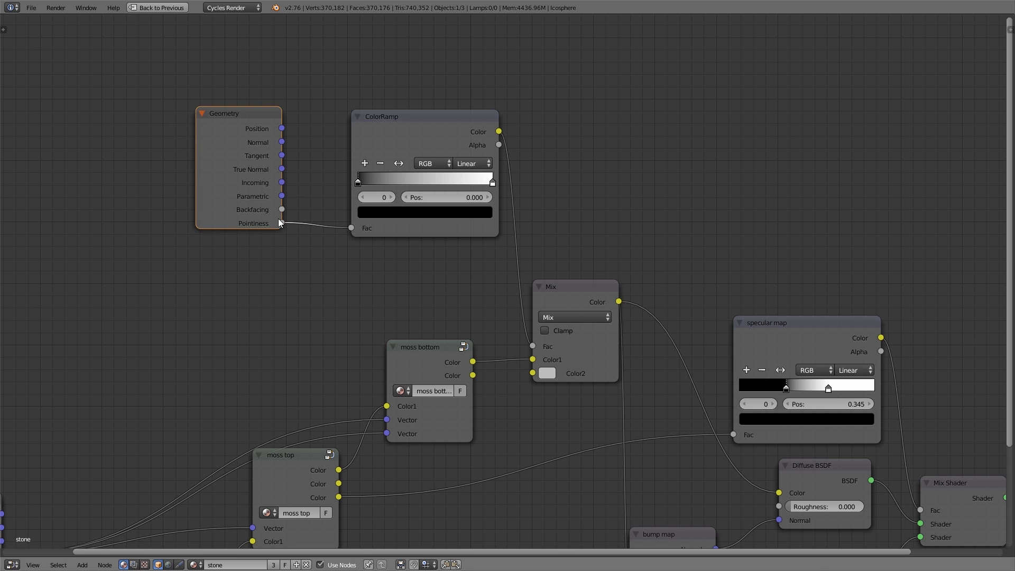
Narrow the Pointiness ColorRamp by moving the white stop inward and the black stop to 0.514
{"action": "key", "text": "ctrl+Up"}
{"action": "scroll", "coordinate": [326, 87], "scroll_direction": "up", "scroll_amount": 4}
{"action": "left_click_drag", "start_coordinate": [309, 144], "coordinate": [382, 150]}
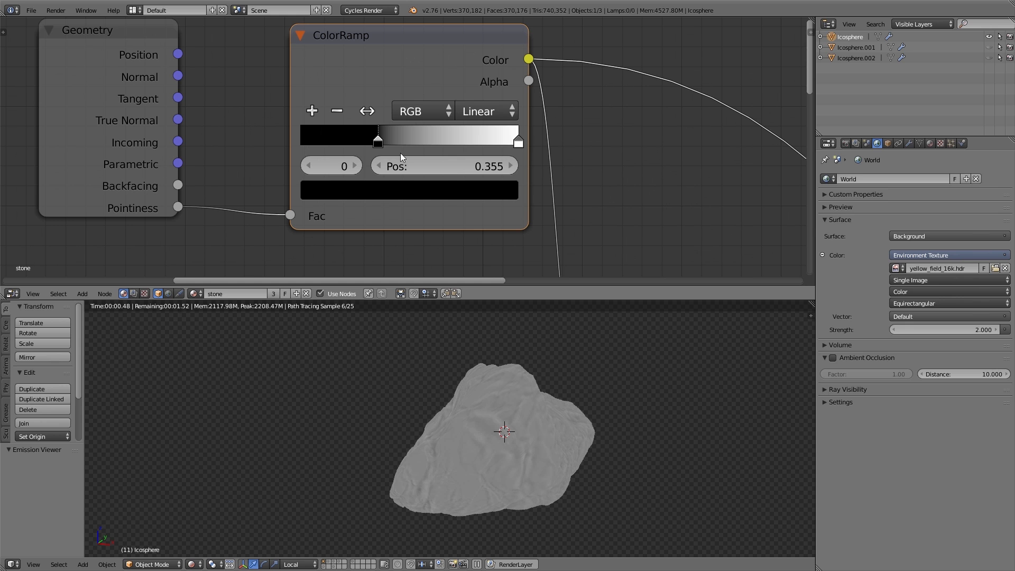
{"action": "left_click_drag", "start_coordinate": [519, 143], "coordinate": [450, 143]}
{"action": "left_click_drag", "start_coordinate": [379, 140], "coordinate": [426, 142]}
{"action": "left_click", "coordinate": [413, 142]}
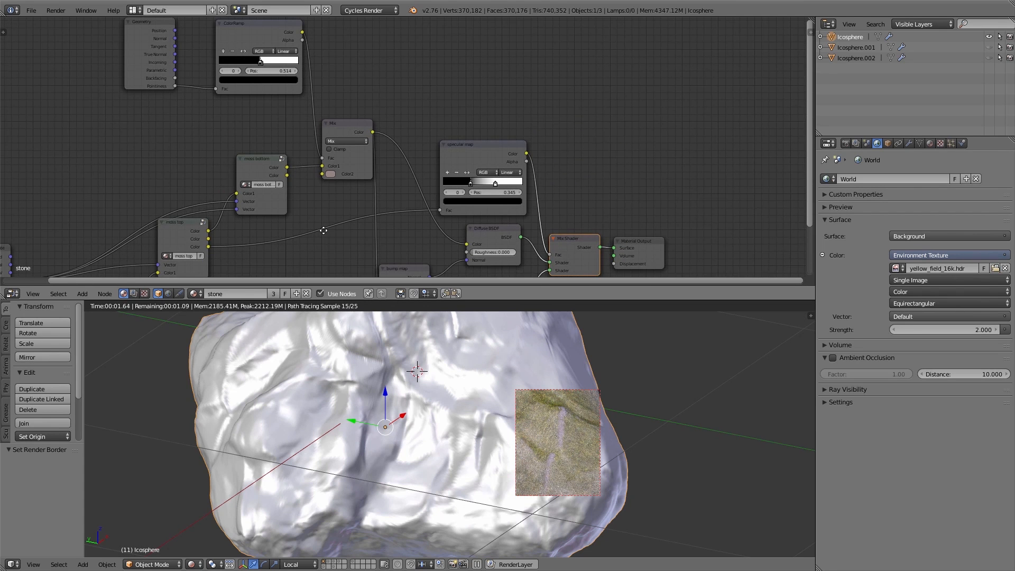
Connect the stone texture Color to the Mix Color2 and insert an RGB Curves node on that link
{"action": "middle_click_drag", "start_coordinate": [324, 231], "coordinate": [408, 138]}
{"action": "scroll", "coordinate": [409, 138], "scroll_direction": "up", "scroll_amount": 1}
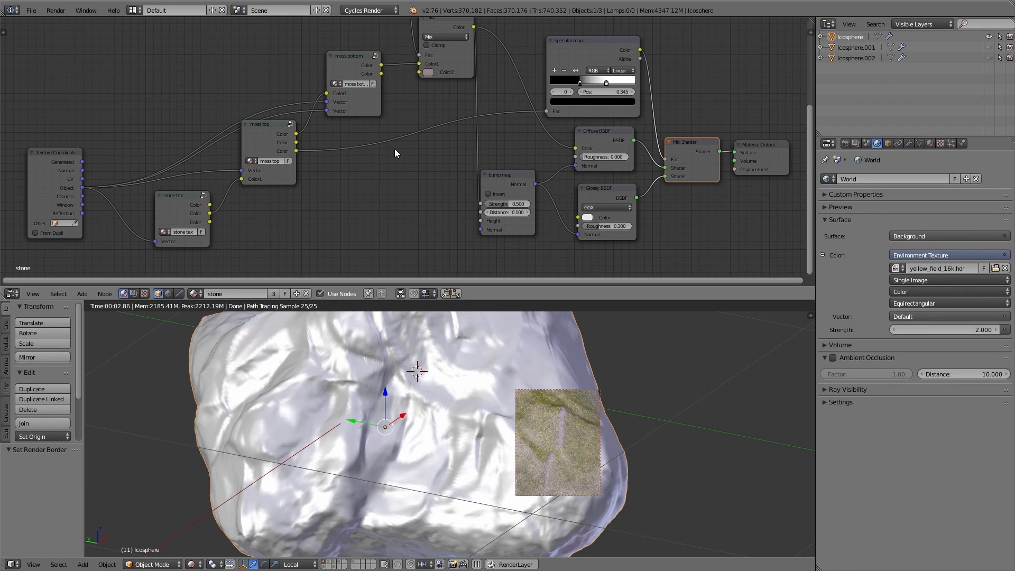
{"action": "left_click_drag", "start_coordinate": [210, 213], "coordinate": [424, 72]}
{"action": "key", "text": "shift+a"}
{"action": "mouse_move", "coordinate": [352, 261]}
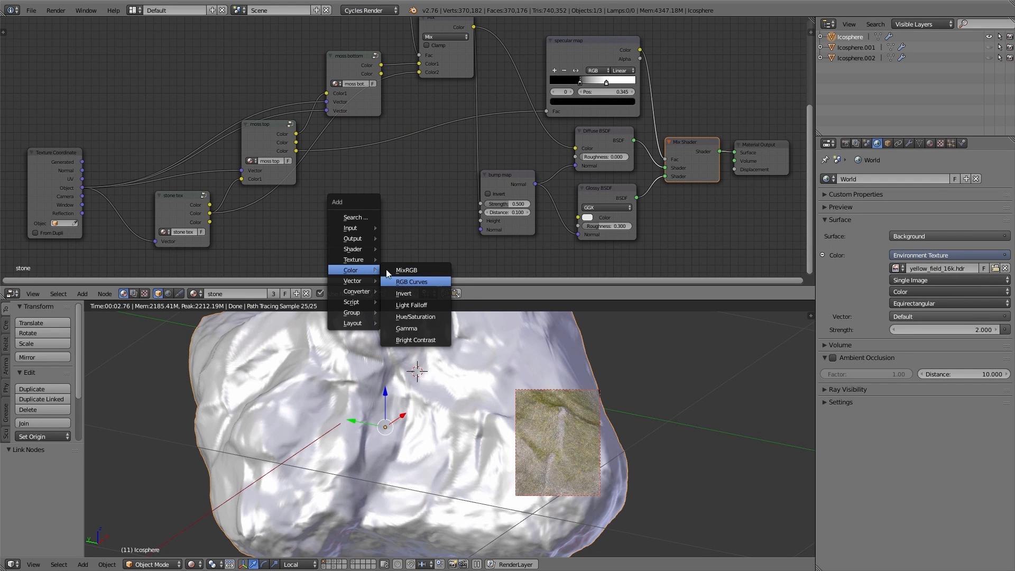
{"action": "left_click", "coordinate": [415, 283]}
{"action": "left_click", "coordinate": [290, 146]}
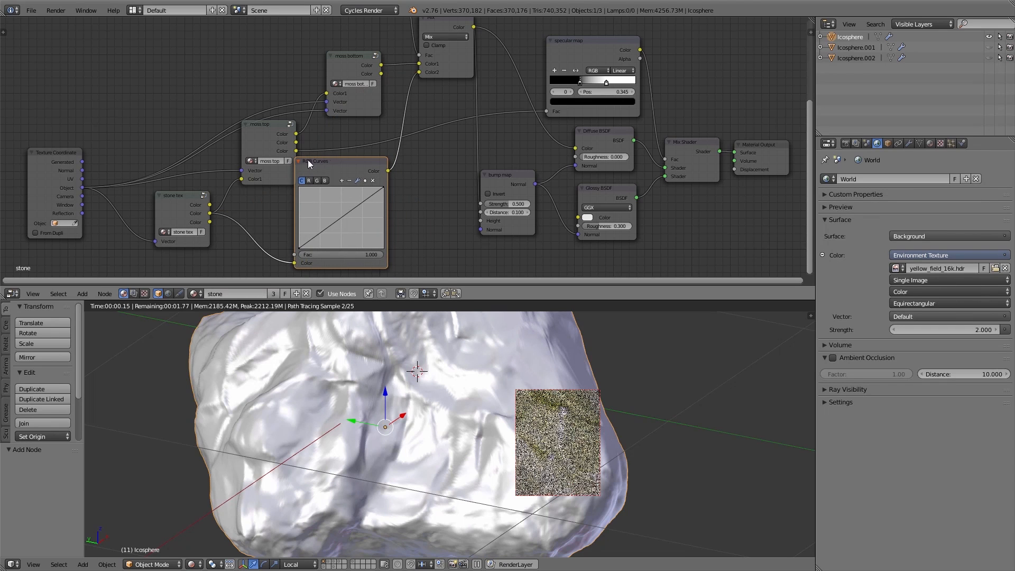
Brighten the stone color in the new RGB Curves by pasting the copied curve
{"action": "left_click_drag", "start_coordinate": [350, 170], "coordinate": [374, 172]}
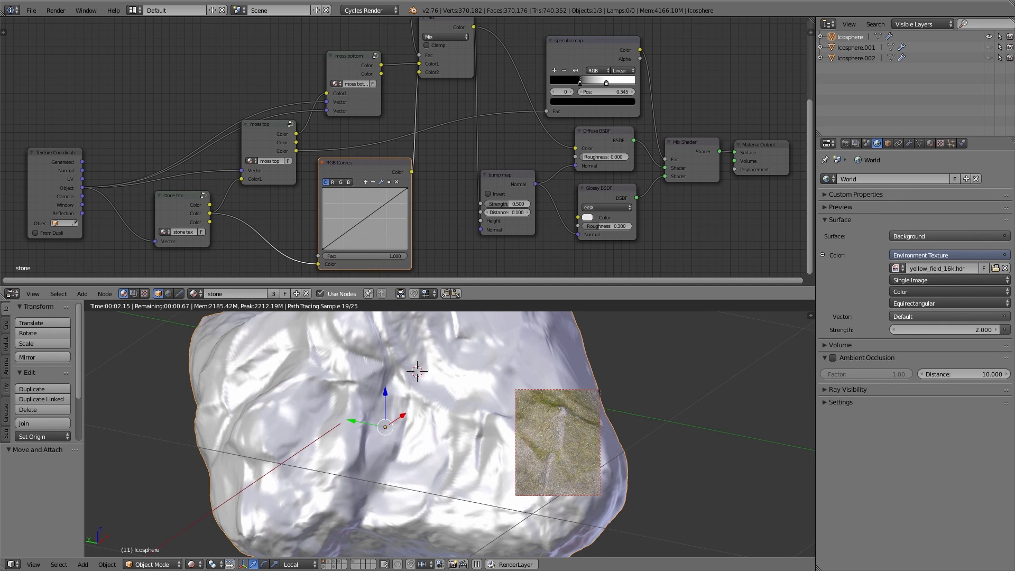
{"action": "left_click_drag", "start_coordinate": [364, 220], "coordinate": [363, 213]}
{"action": "key", "text": "ctrl+v"}
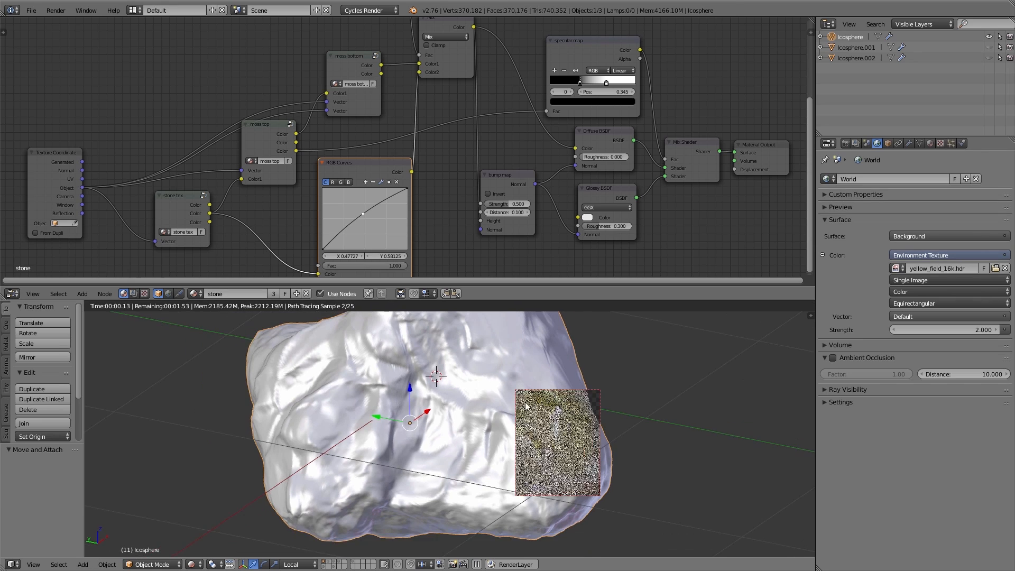
Draw a render border across the rock and toggle the maximized rendered view and node editor
{"action": "key", "text": "ctrl+b"}
{"action": "left_click_drag", "start_coordinate": [310, 349], "coordinate": [575, 490]}
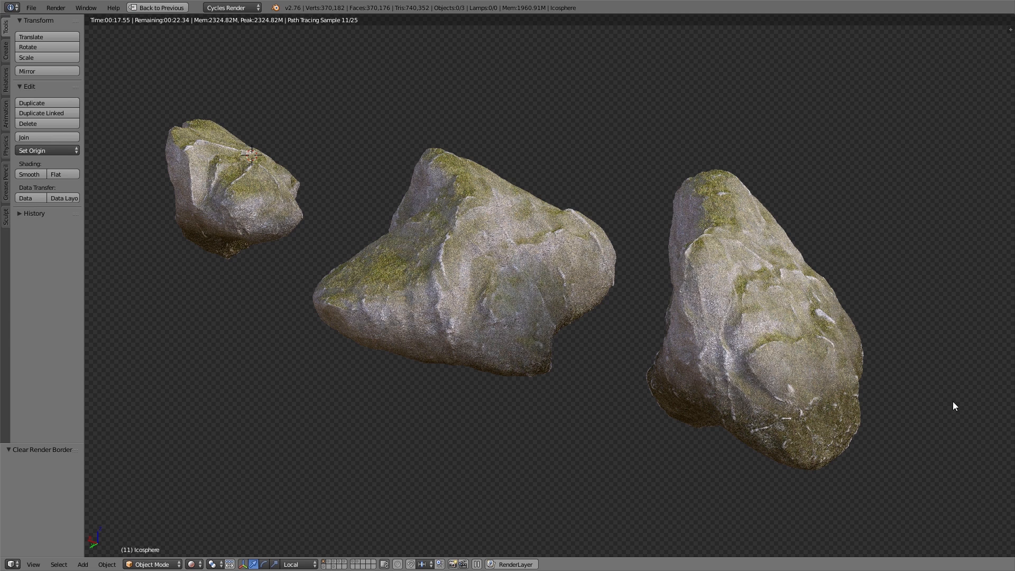
{"action": "key", "text": "ctrl+Up"}
{"action": "key", "text": "ctrl+Up"}
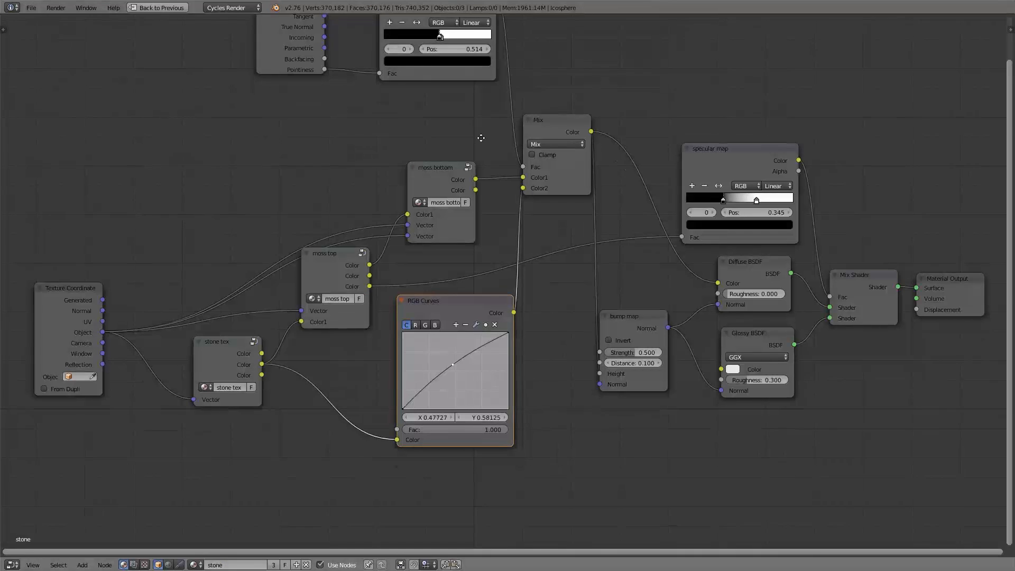
{"action": "middle_click_drag", "start_coordinate": [478, 136], "coordinate": [512, 268]}
{"action": "left_click_drag", "start_coordinate": [583, 267], "coordinate": [586, 233]}
{"action": "left_click_drag", "start_coordinate": [469, 148], "coordinate": [469, 149]}
{"action": "left_click_drag", "start_coordinate": [469, 149], "coordinate": [471, 193]}
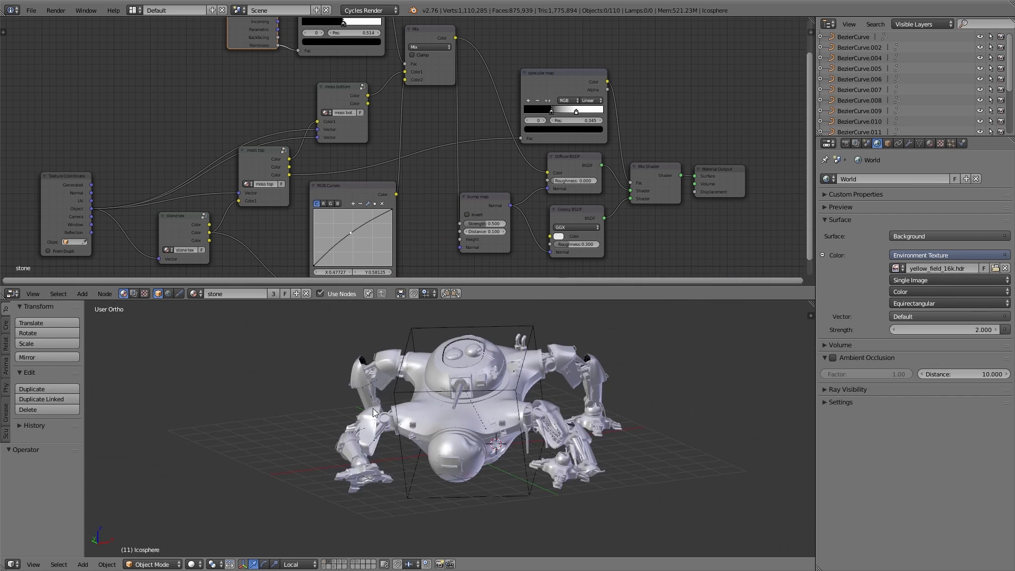
{"action": "middle_click_drag", "start_coordinate": [519, 340], "coordinate": [323, 415]}
{"action": "scroll", "coordinate": [411, 361], "scroll_direction": "up", "scroll_amount": 3}
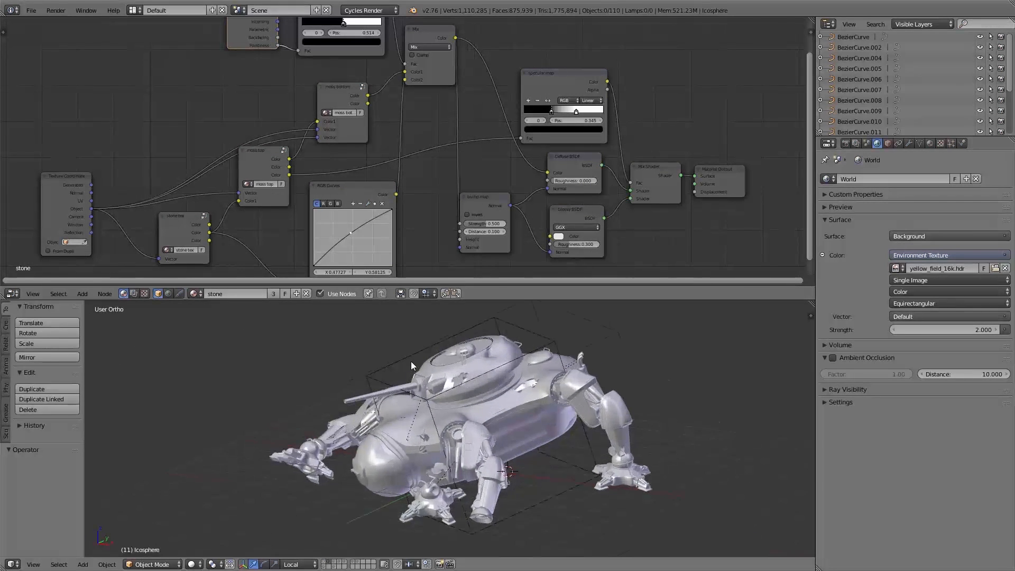
Select the robot head top part and assign it the stone material
{"action": "middle_click_drag", "start_coordinate": [484, 389], "coordinate": [449, 389], "text": "shift"}
{"action": "right_click", "coordinate": [385, 347]}
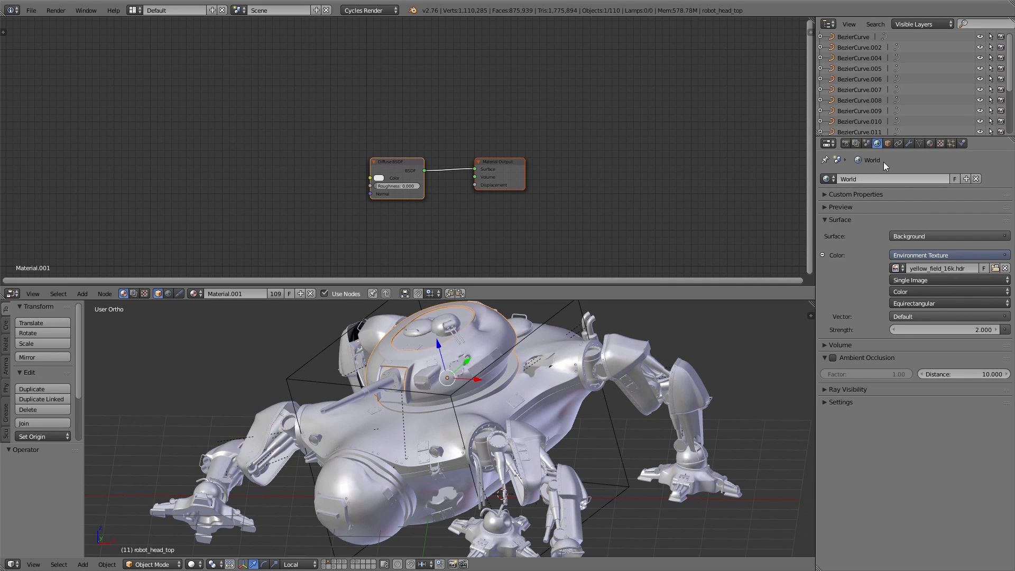
{"action": "left_click", "coordinate": [929, 147]}
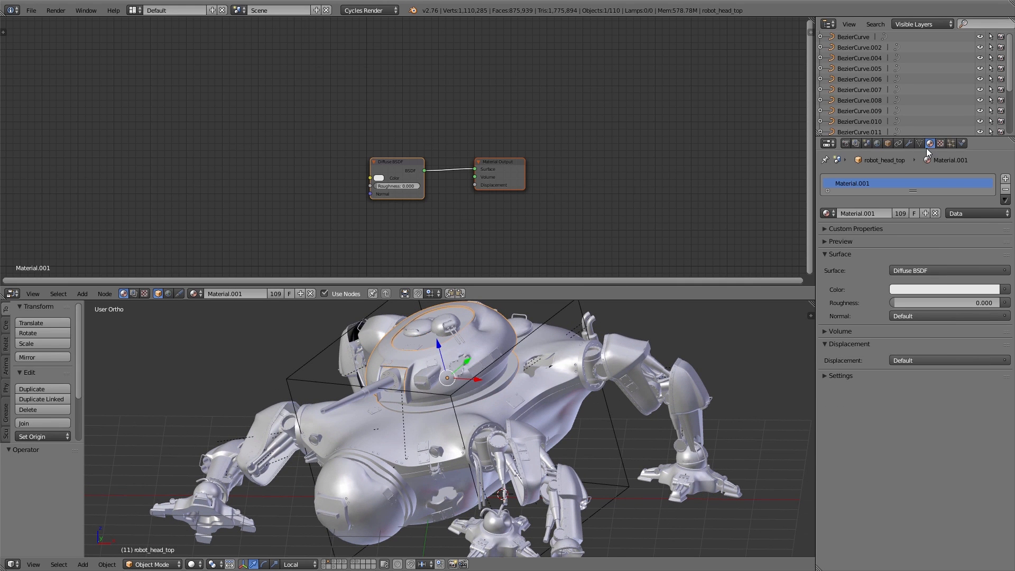
{"action": "left_click", "coordinate": [829, 214]}
{"action": "left_click", "coordinate": [851, 278]}
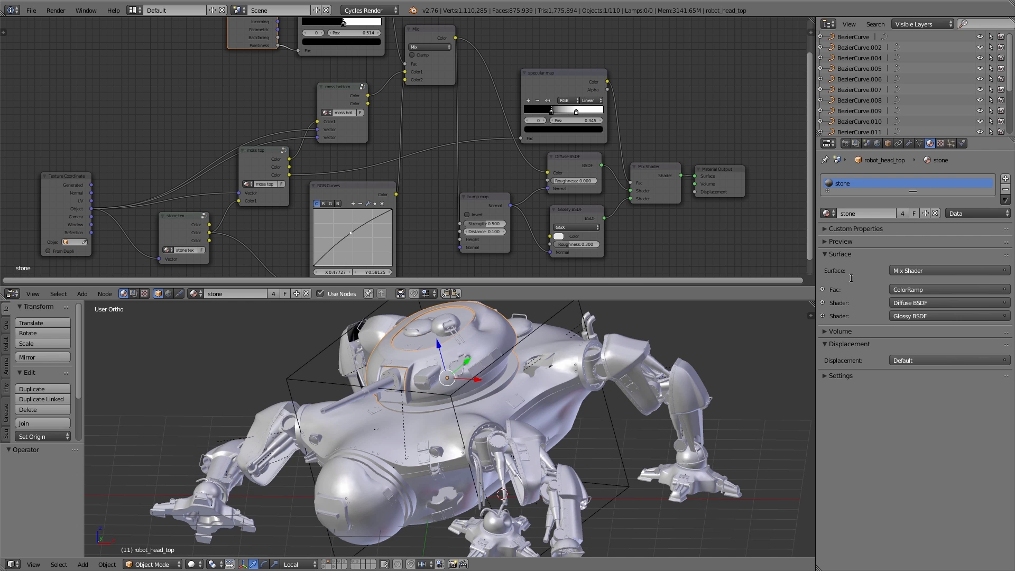
Make the robot head's material a single-user copy and rename it rust
{"action": "left_click", "coordinate": [903, 214]}
{"action": "left_click", "coordinate": [878, 213]}
{"action": "type", "text": "rust"}
{"action": "key", "text": "Return"}
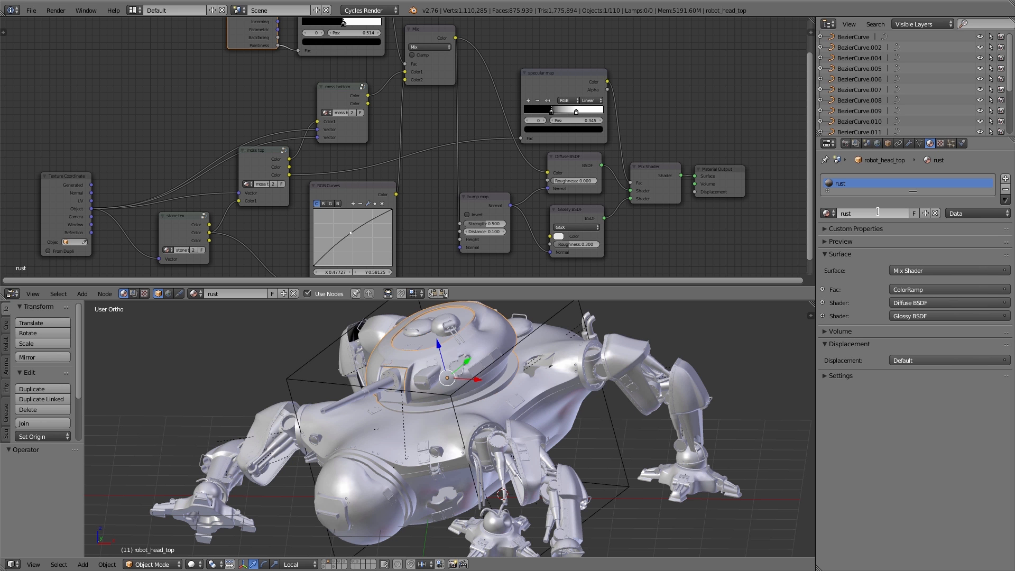
Make the stone tex group node single-user and rename it rust tex
{"action": "key", "text": "ctrl+space"}
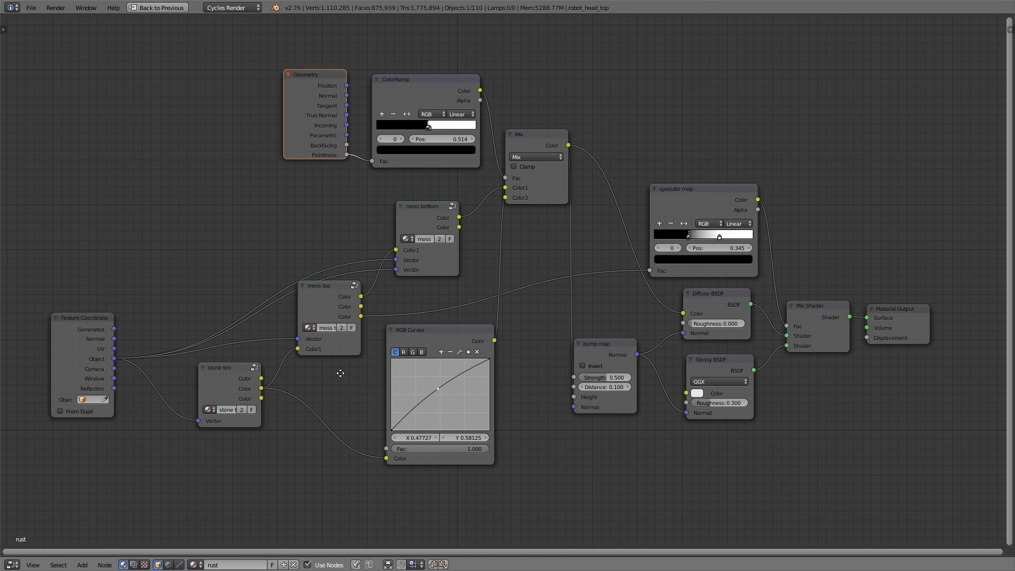
{"action": "scroll", "coordinate": [425, 301], "scroll_direction": "up", "scroll_amount": 5}
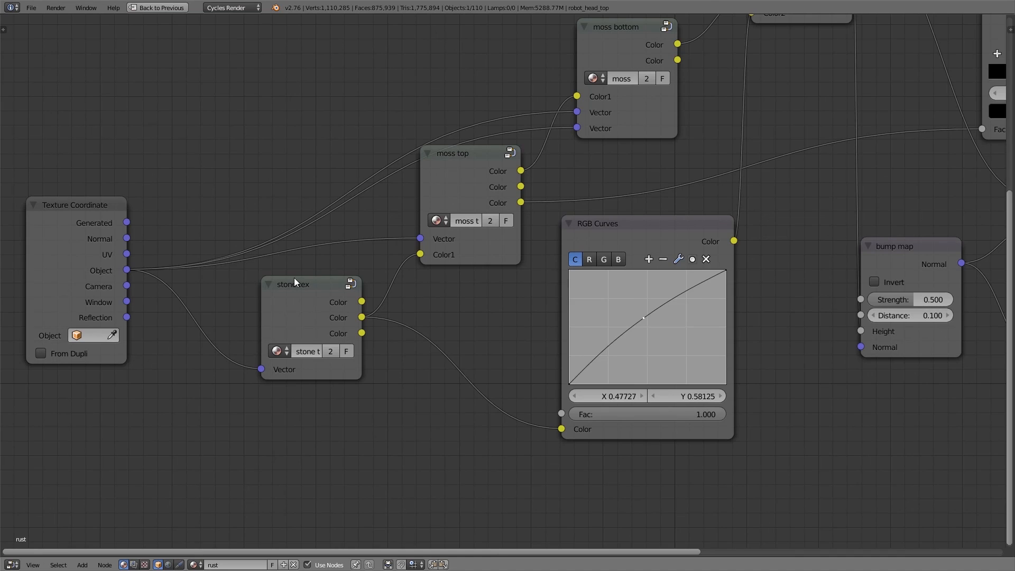
{"action": "left_click_drag", "start_coordinate": [361, 348], "coordinate": [398, 349]}
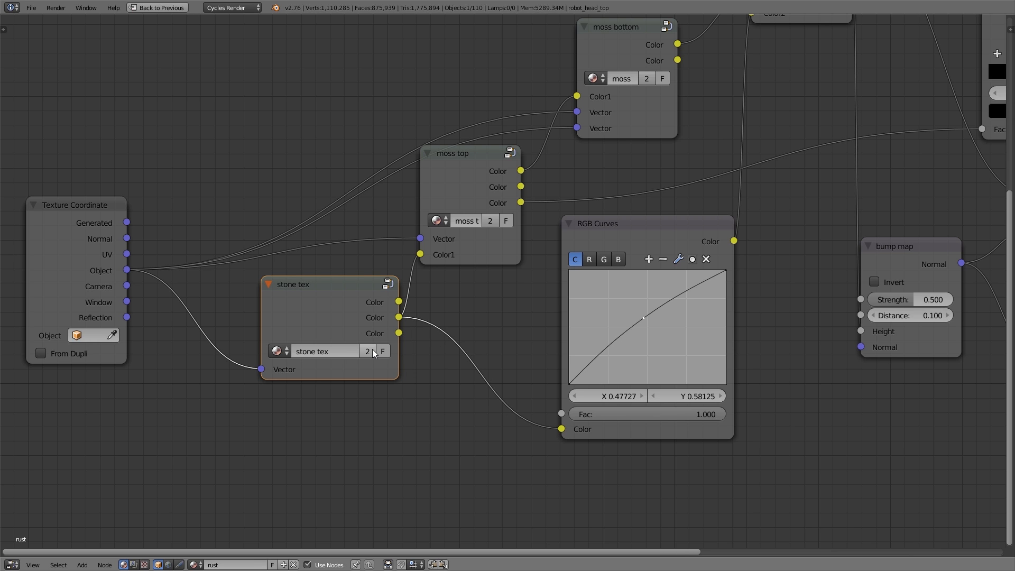
{"action": "left_click", "coordinate": [369, 349]}
{"action": "double_click", "coordinate": [338, 351]}
{"action": "type", "text": "rust tex"}
{"action": "key", "text": "Return"}
Inside the rust tex group, load the image _MG_6972.png into the Image Texture node
{"action": "key", "text": "Tab"}
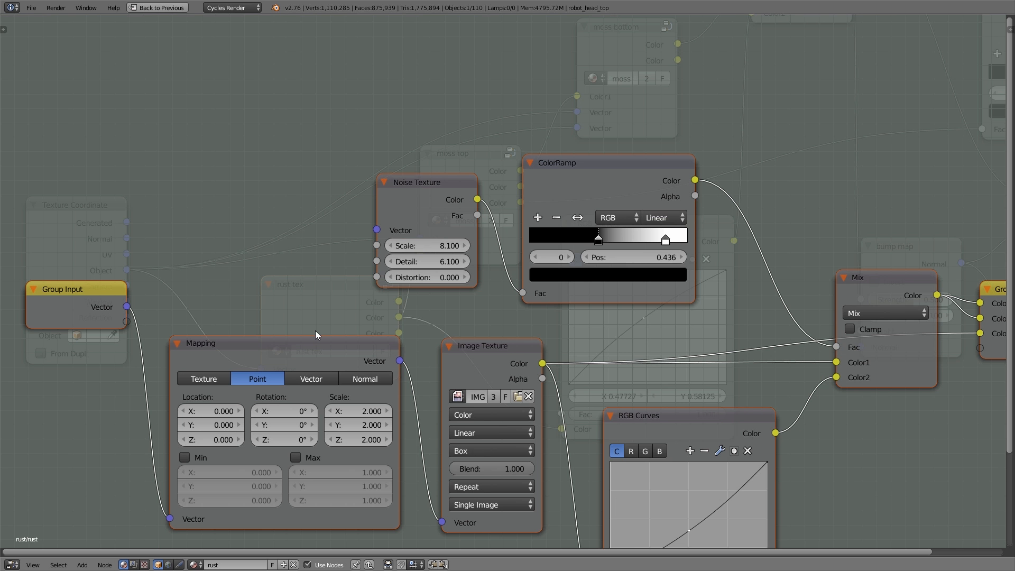
{"action": "left_click", "coordinate": [527, 398]}
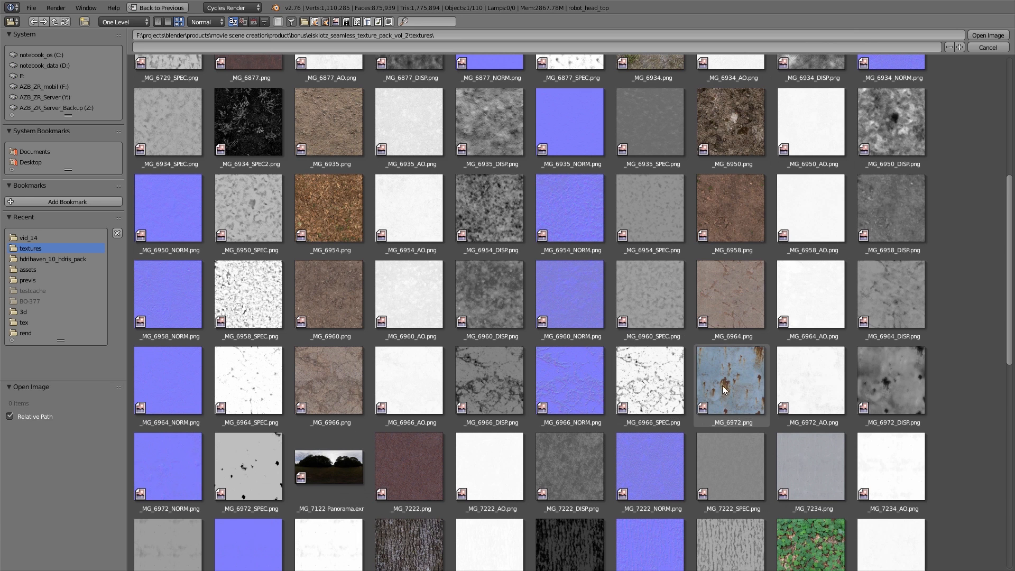
{"action": "left_click", "coordinate": [732, 381]}
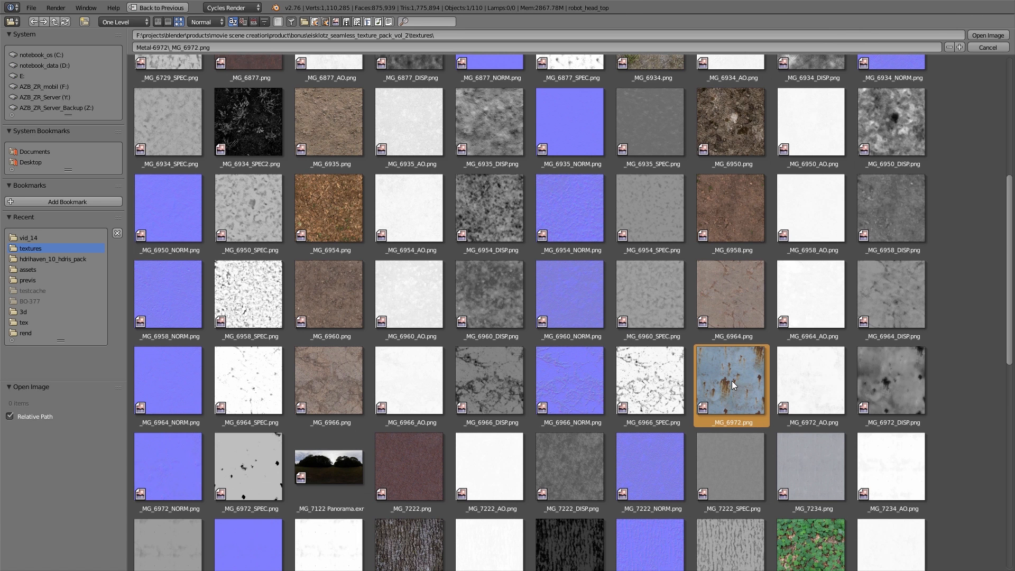
{"action": "double_click", "coordinate": [732, 380]}
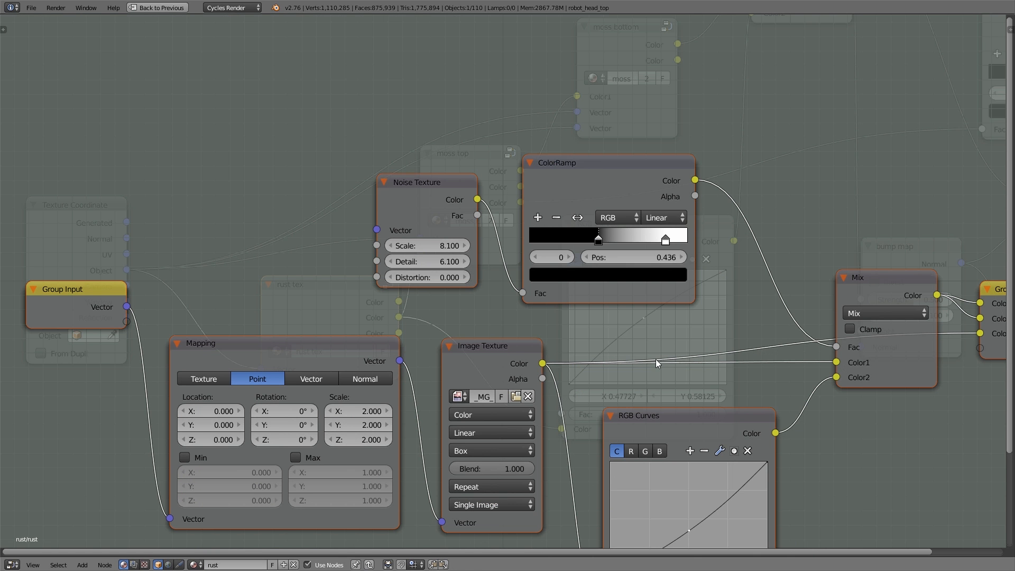
{"action": "key", "text": "Tab"}
{"action": "middle_click_drag", "start_coordinate": [631, 329], "coordinate": [539, 376]}
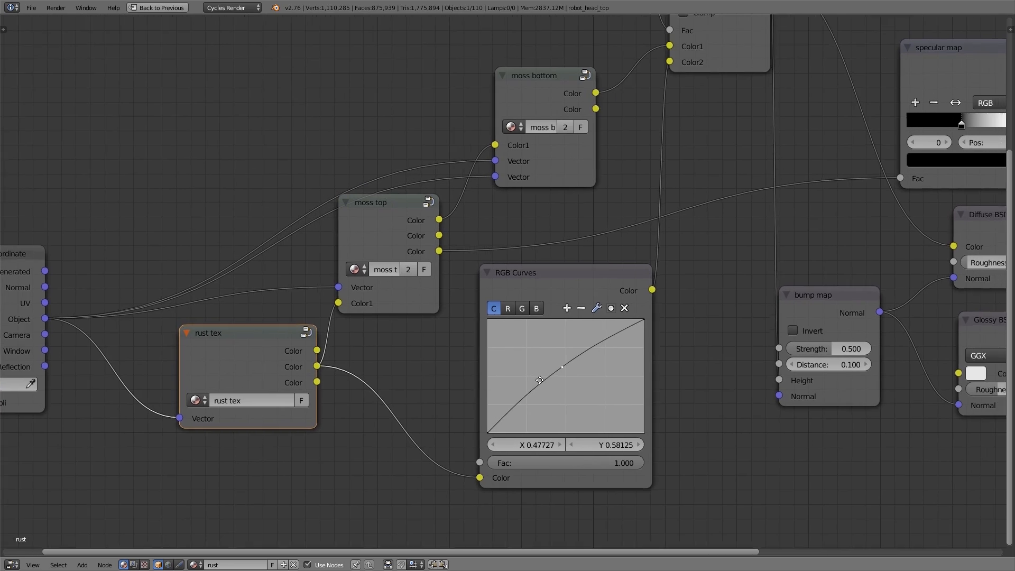
{"action": "key", "text": "ctrl+space"}
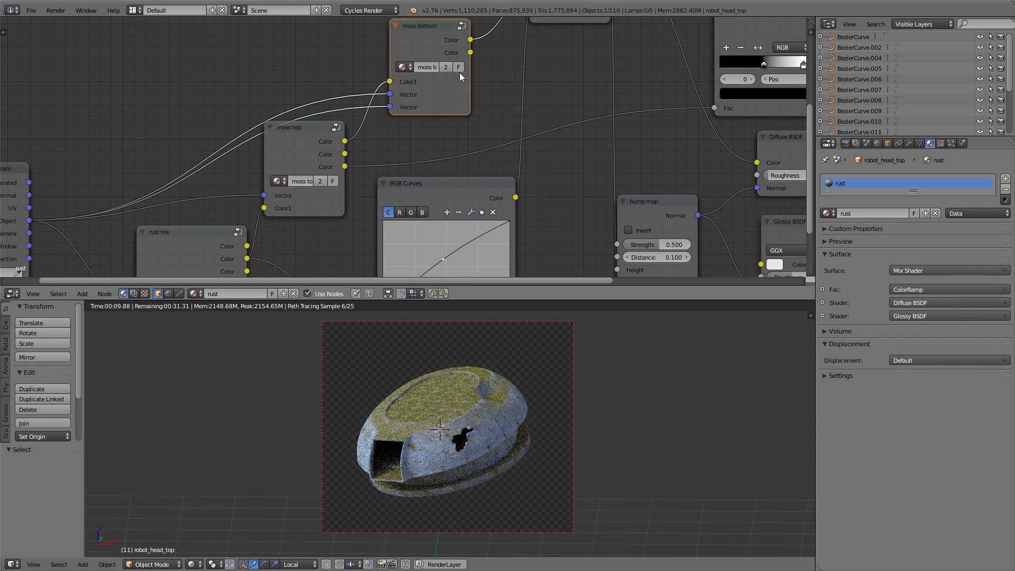
{"action": "key", "text": "x"}
{"action": "middle_click_drag", "start_coordinate": [447, 66], "coordinate": [408, 132]}
{"action": "scroll", "coordinate": [346, 211], "scroll_direction": "down", "scroll_amount": 3}
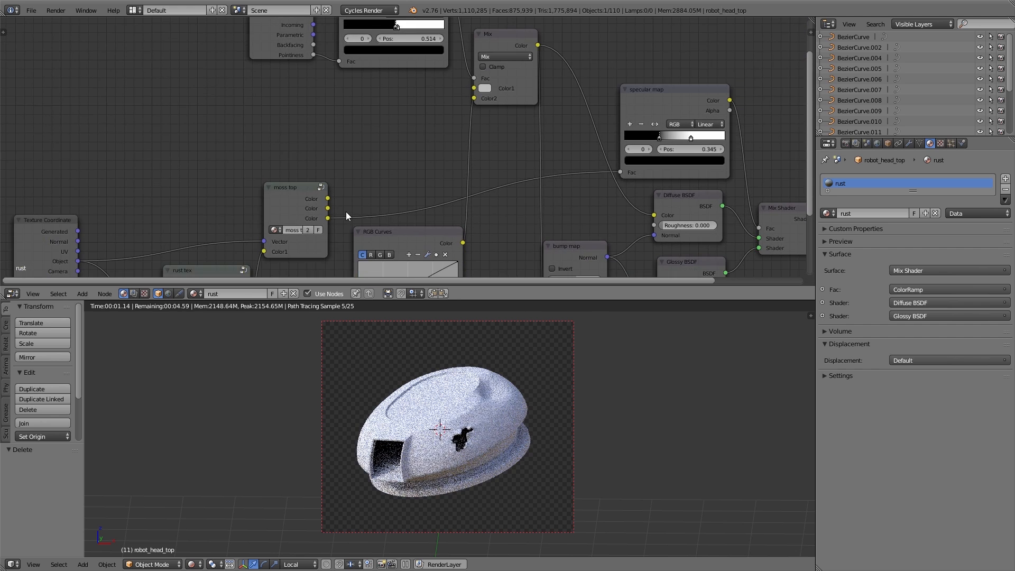
{"action": "key", "text": "ctrl+z"}
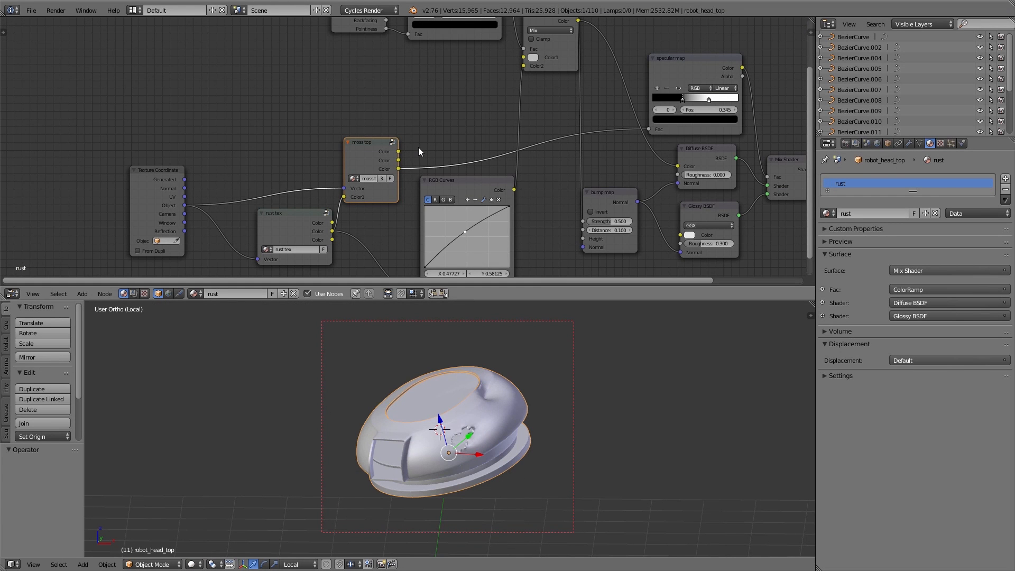
{"action": "key", "text": "ctrl+z"}
{"action": "key", "text": "shift+z"}
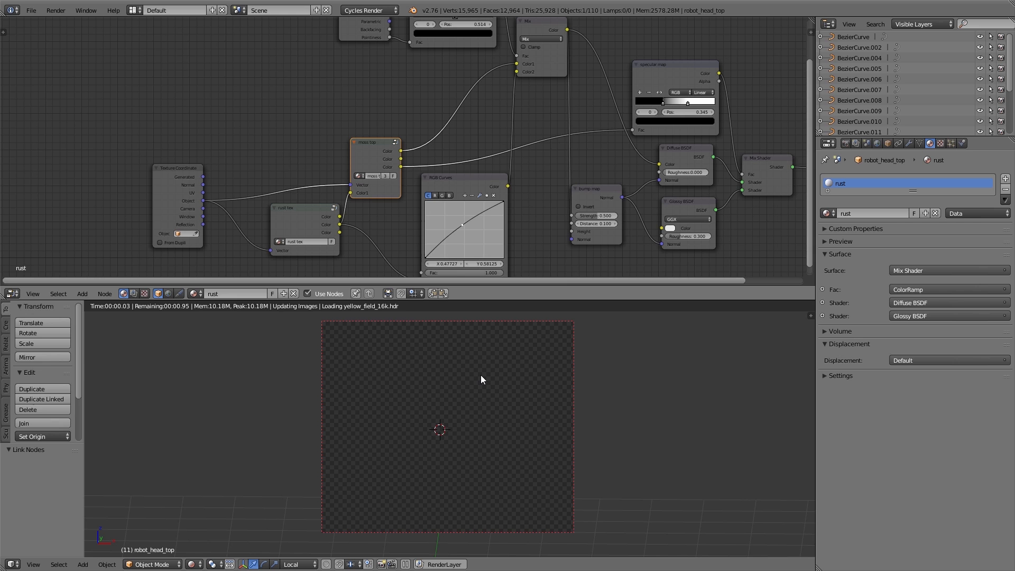
{"action": "key", "text": "ctrl+z"}
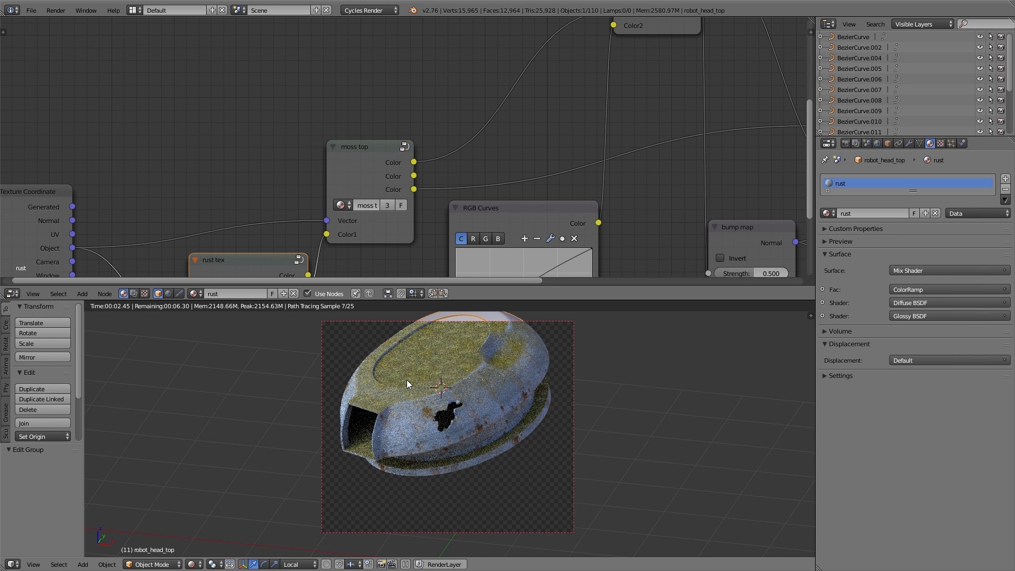
Make the moss top group node single-user and rename it moss top.mec
{"action": "mouse_move", "coordinate": [567, 100]}
{"action": "middle_mouse_down"}
{"action": "mouse_move", "coordinate": [545, 185]}
{"action": "mouse_move", "coordinate": [557, 262]}
{"action": "mouse_move", "coordinate": [577, 94]}
{"action": "middle_mouse_up"}
{"action": "scroll", "coordinate": [557, 261], "scroll_direction": "down", "scroll_amount": 5}
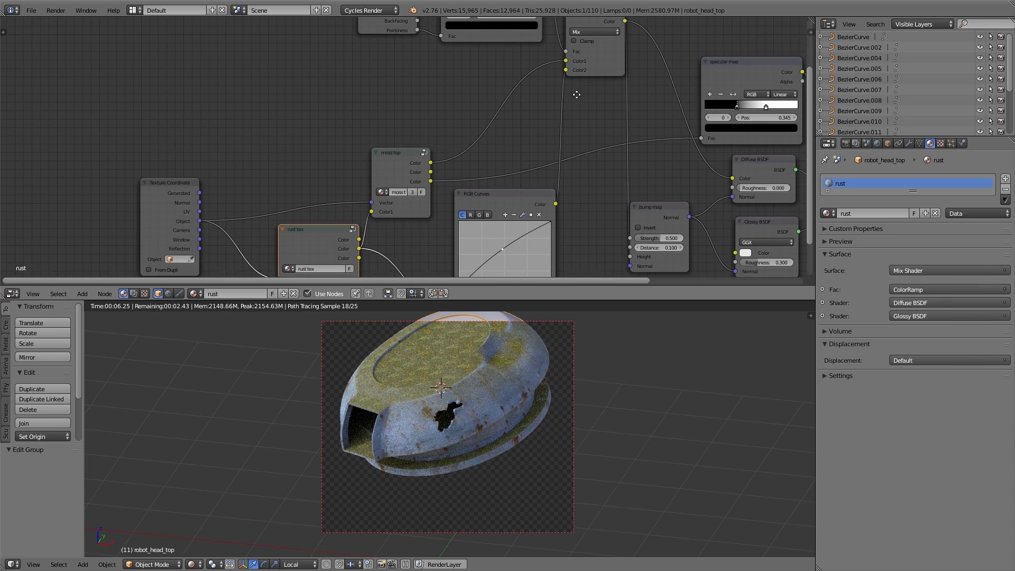
{"action": "left_click", "coordinate": [396, 153]}
{"action": "left_click_drag", "start_coordinate": [396, 153], "coordinate": [402, 138]}
{"action": "scroll", "coordinate": [402, 138], "scroll_direction": "up", "scroll_amount": 2}
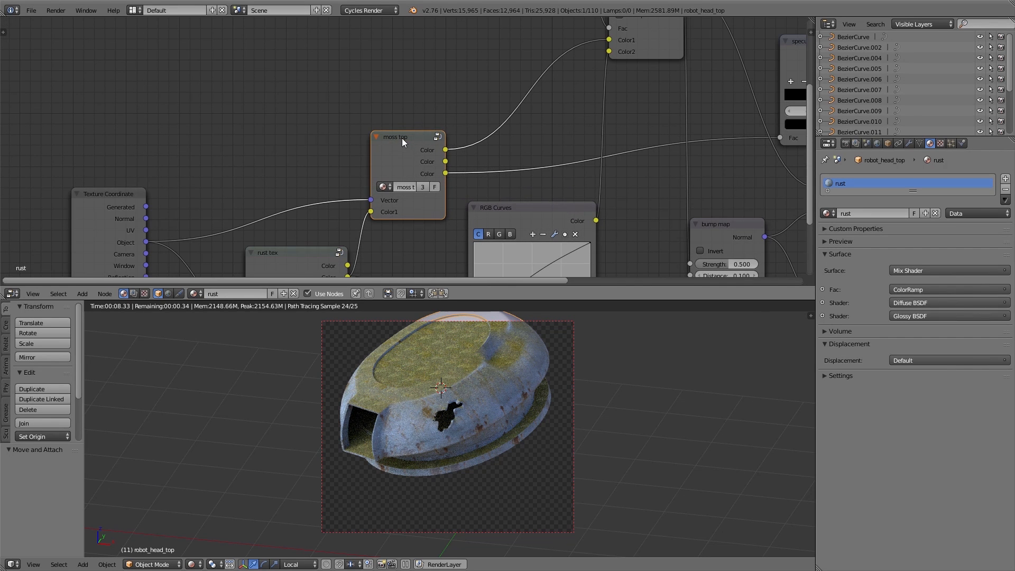
{"action": "left_click", "coordinate": [422, 187]}
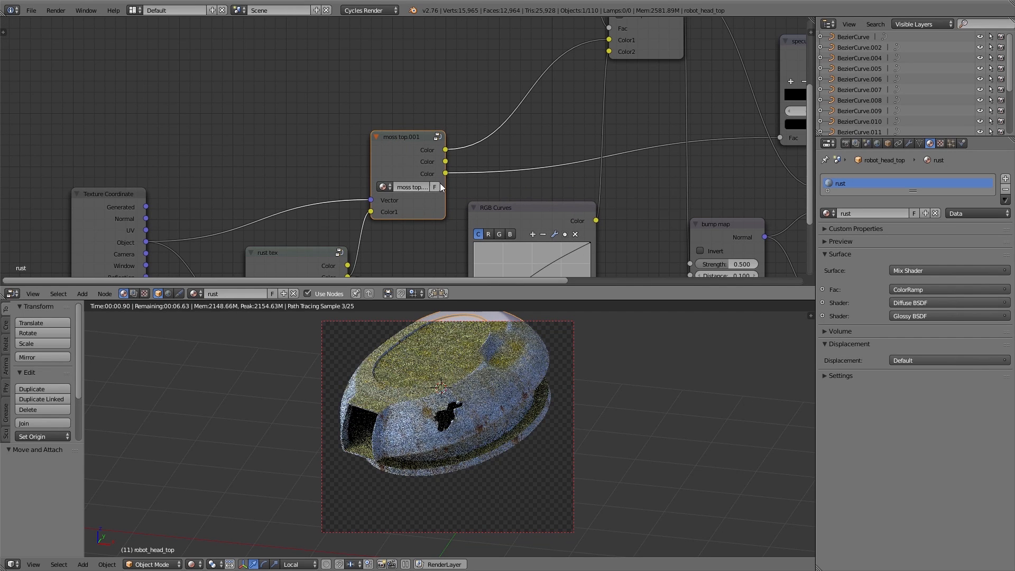
{"action": "left_click_drag", "start_coordinate": [441, 183], "coordinate": [474, 184]}
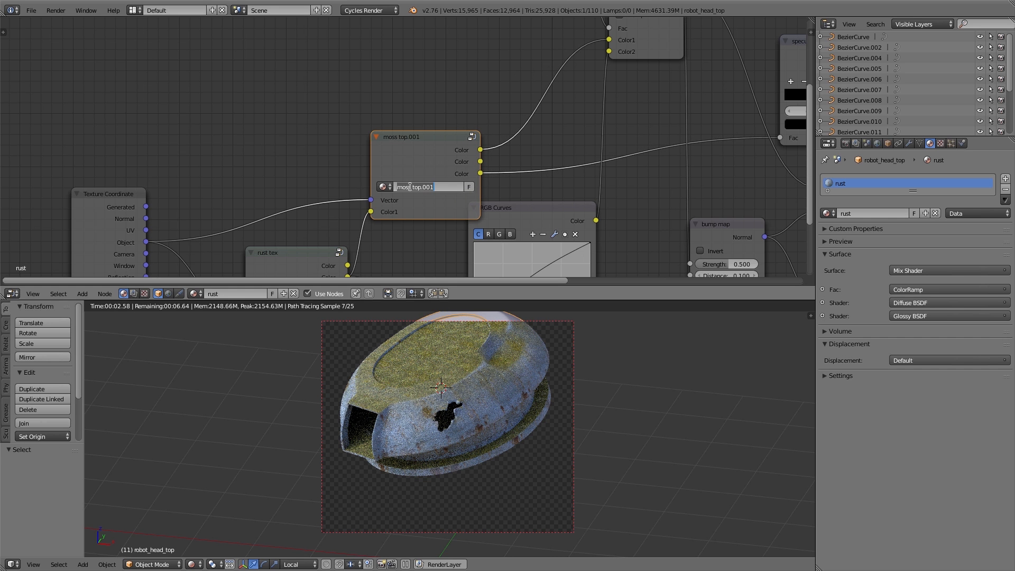
{"action": "key", "text": "End"}
{"action": "key", "text": "BackSpace"}
{"action": "key", "text": "BackSpace"}
{"action": "key", "text": "BackSpace"}
{"action": "key", "text": "BackSpace"}
{"action": "type", "text": "mec"}
{"action": "key", "text": "Return"}
Inside the moss top.mec group, insert a Mix node on the ColorRamp's output link
{"action": "key", "text": "Tab"}
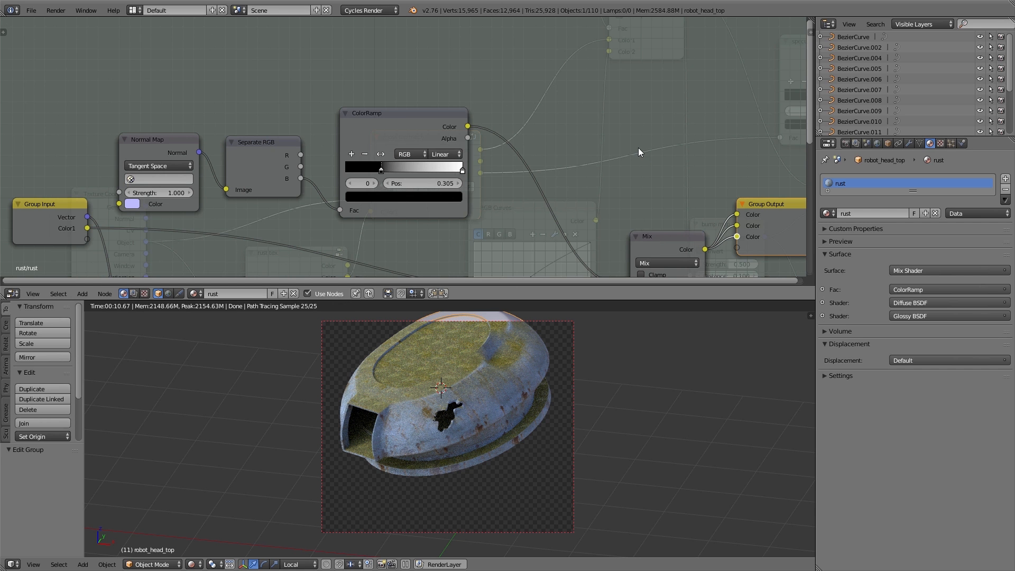
{"action": "key", "text": "shift+a"}
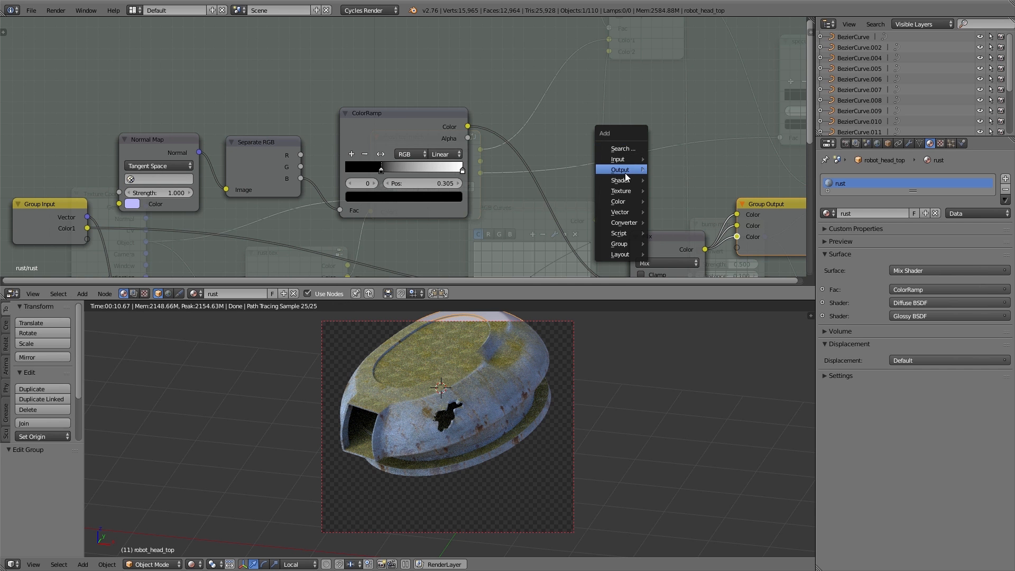
{"action": "mouse_move", "coordinate": [624, 204]}
{"action": "left_click", "coordinate": [675, 200]}
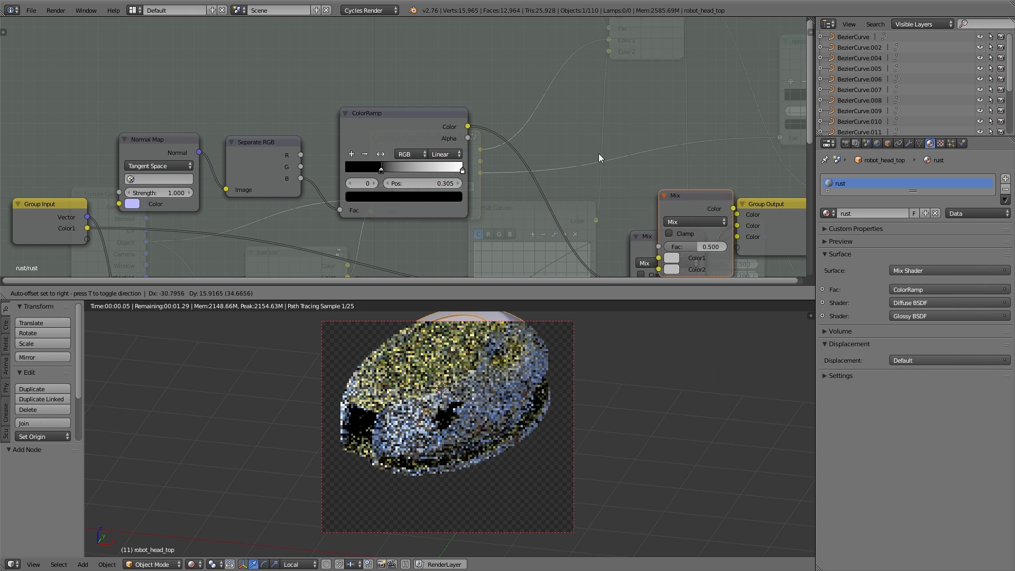
{"action": "left_click", "coordinate": [544, 103]}
Add a Noise Texture feeding a duplicated ColorRamp whose Color drives the Mix node's Fac
{"action": "key", "text": "shift+a"}
{"action": "mouse_move", "coordinate": [286, 88]}
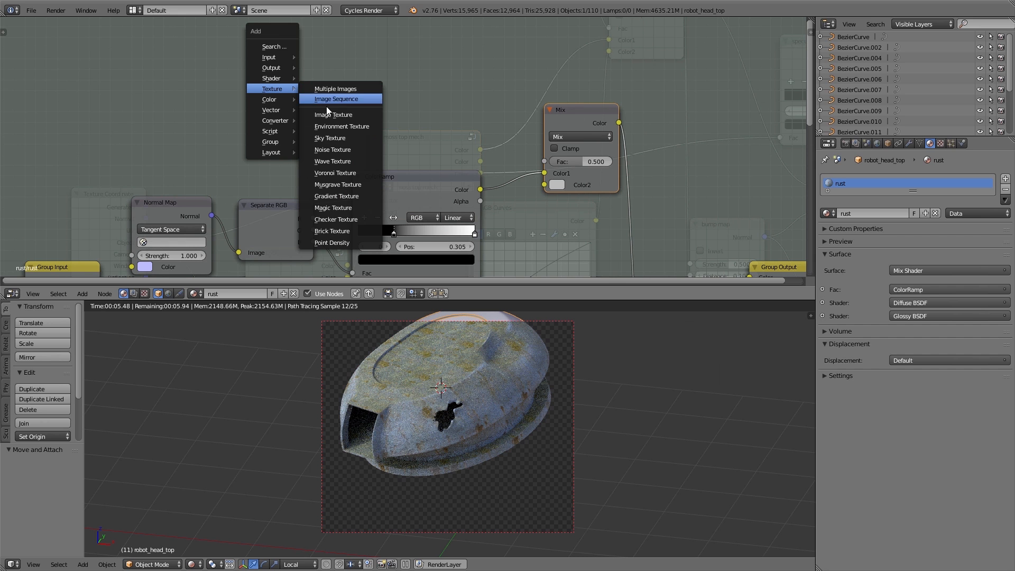
{"action": "left_click", "coordinate": [329, 144]}
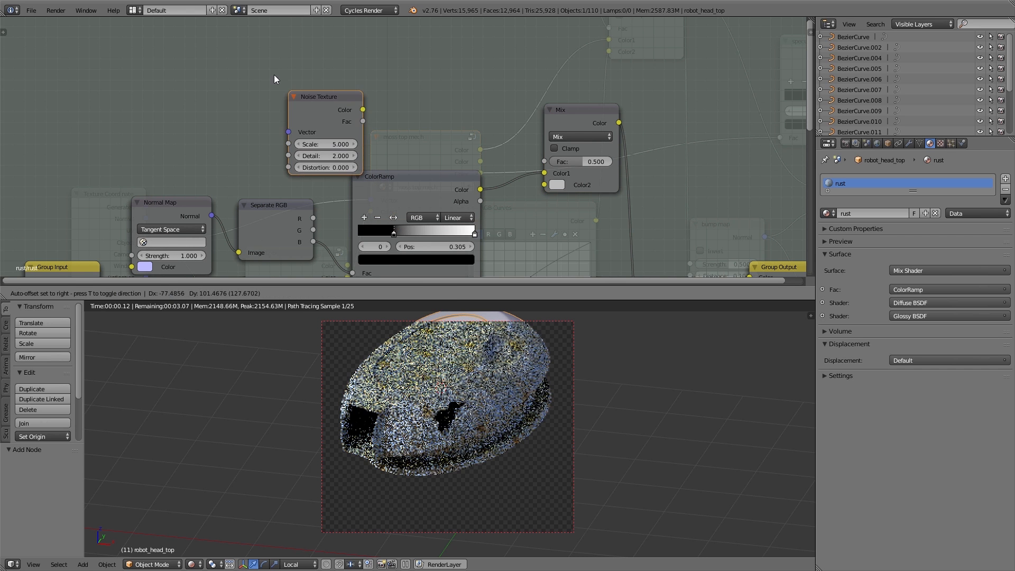
{"action": "left_click", "coordinate": [250, 52]}
{"action": "left_click", "coordinate": [389, 186]}
{"action": "key", "text": "shift+d"}
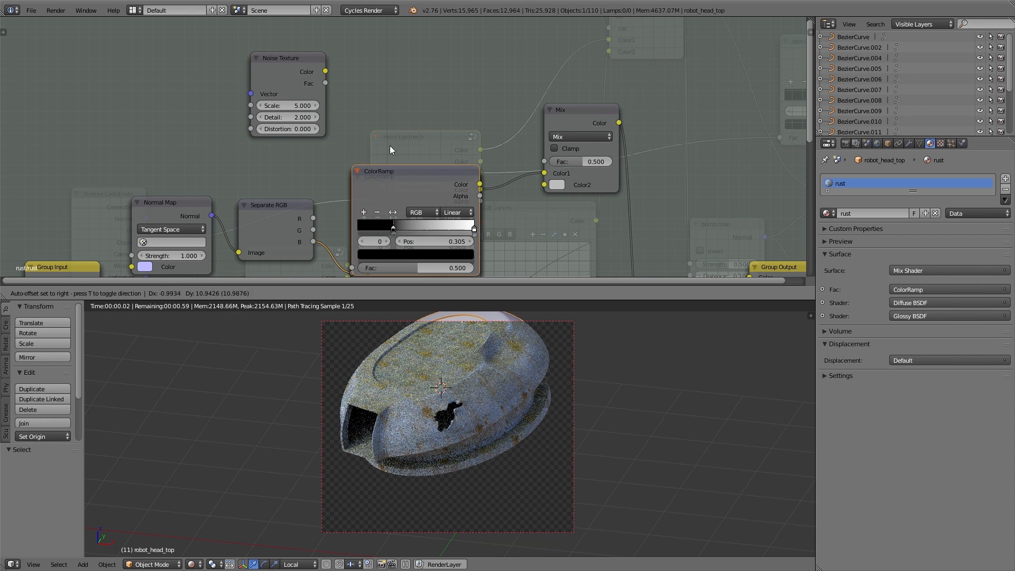
{"action": "left_click", "coordinate": [394, 25]}
{"action": "left_click_drag", "start_coordinate": [326, 71], "coordinate": [357, 125]}
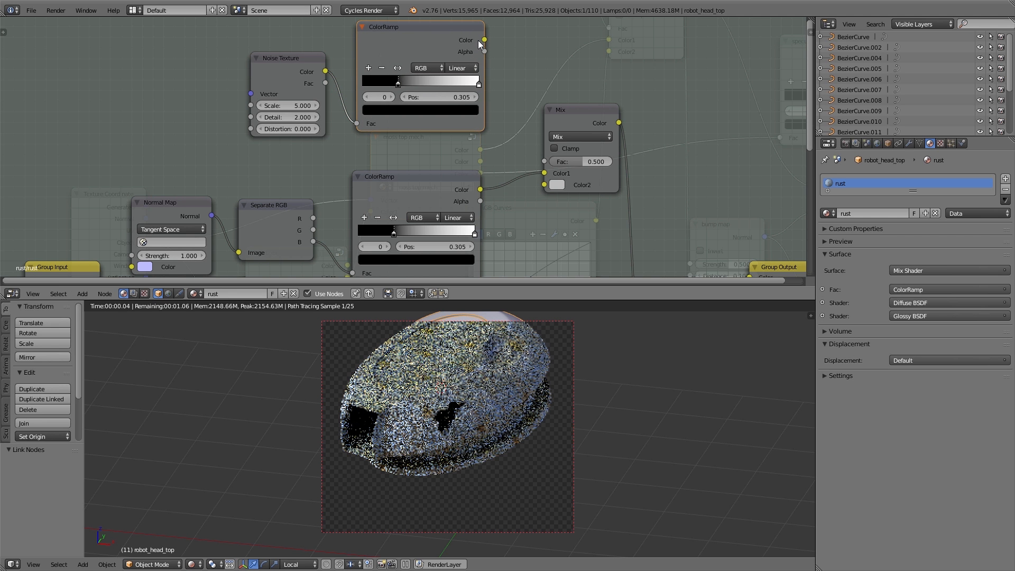
{"action": "left_click_drag", "start_coordinate": [540, 153], "coordinate": [545, 161]}
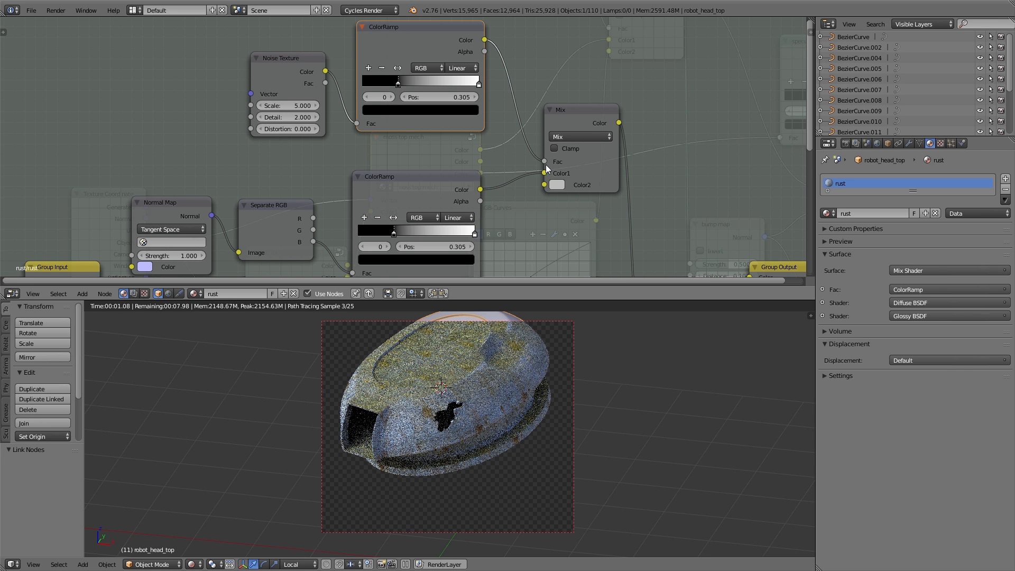
Set the Mix node's Color2 to black
{"action": "left_click", "coordinate": [556, 186]}
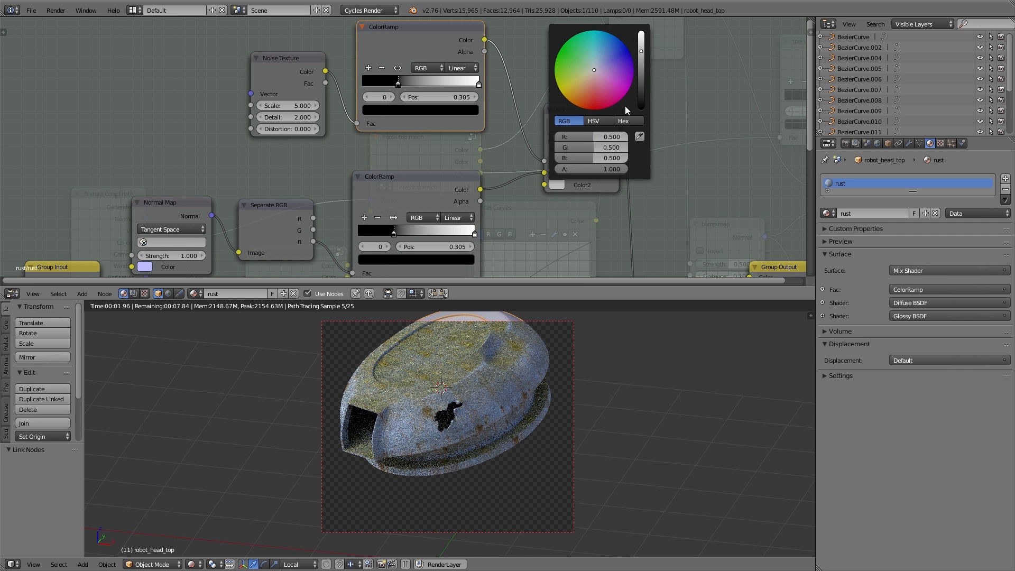
{"action": "left_click_drag", "start_coordinate": [640, 73], "coordinate": [555, 166]}
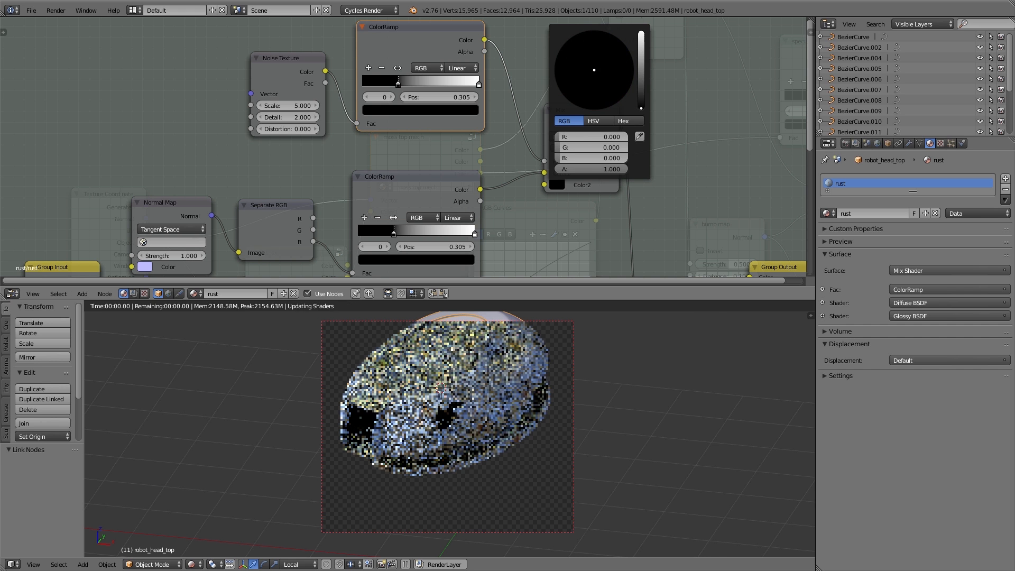
{"action": "middle_click_drag", "start_coordinate": [538, 199], "coordinate": [555, 219]}
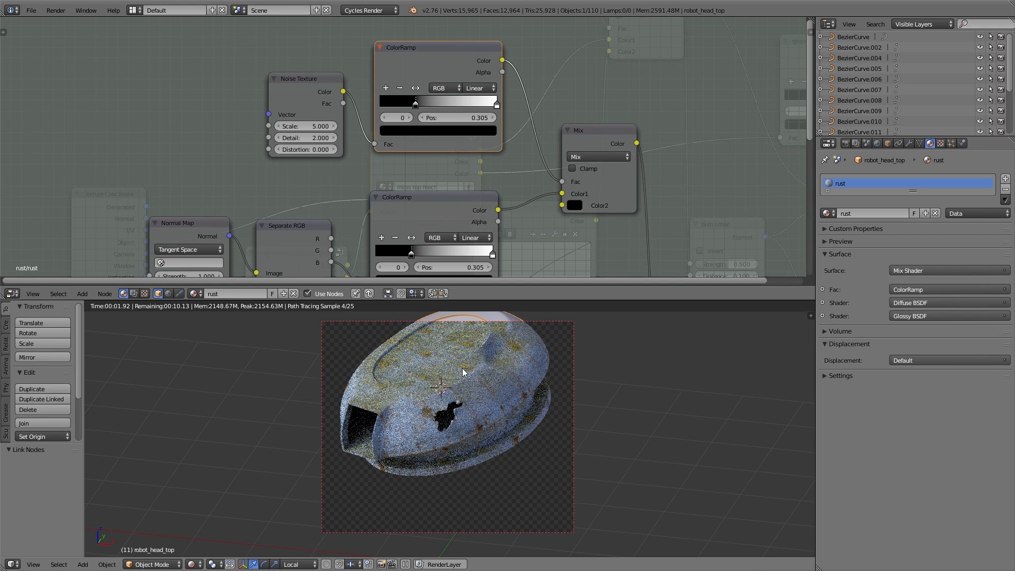
Move the noise ColorRamp's black stop to 0.482 and set the Noise Texture Scale to 10
{"action": "left_click_drag", "start_coordinate": [416, 103], "coordinate": [407, 104]}
{"action": "left_click", "coordinate": [479, 101]}
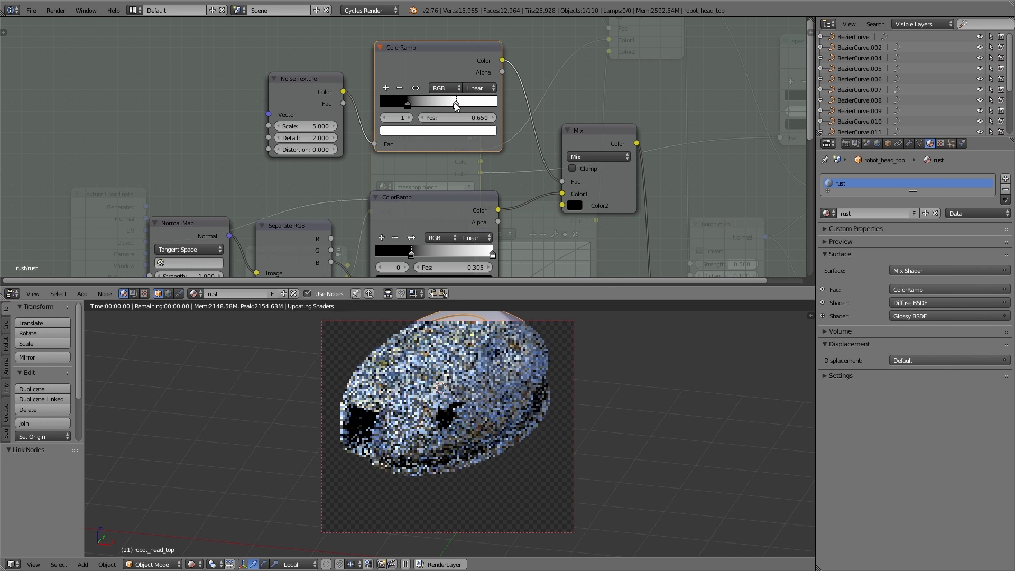
{"action": "left_click_drag", "start_coordinate": [407, 104], "coordinate": [436, 105]}
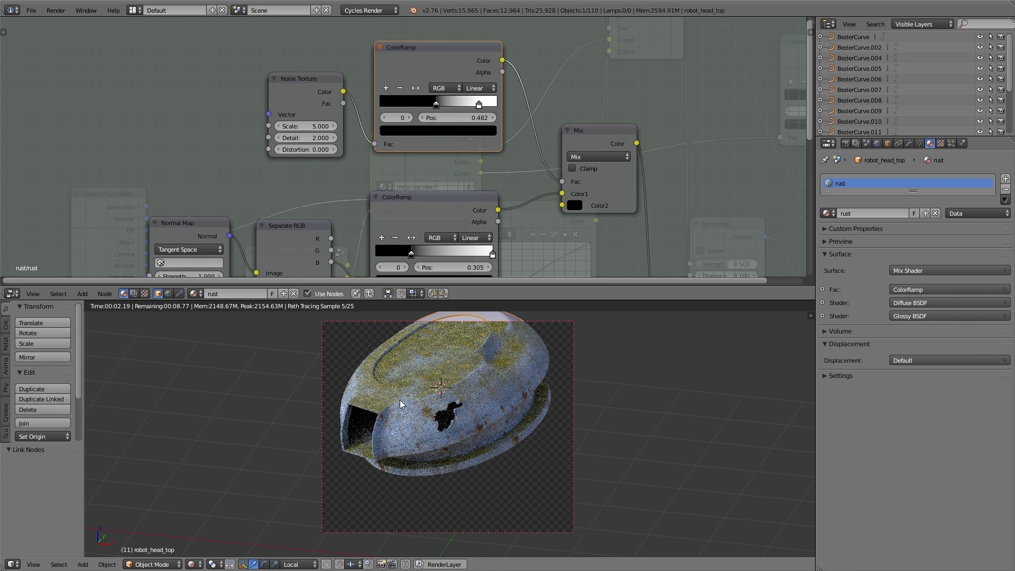
{"action": "left_click", "coordinate": [307, 127]}
{"action": "key", "text": "Return"}
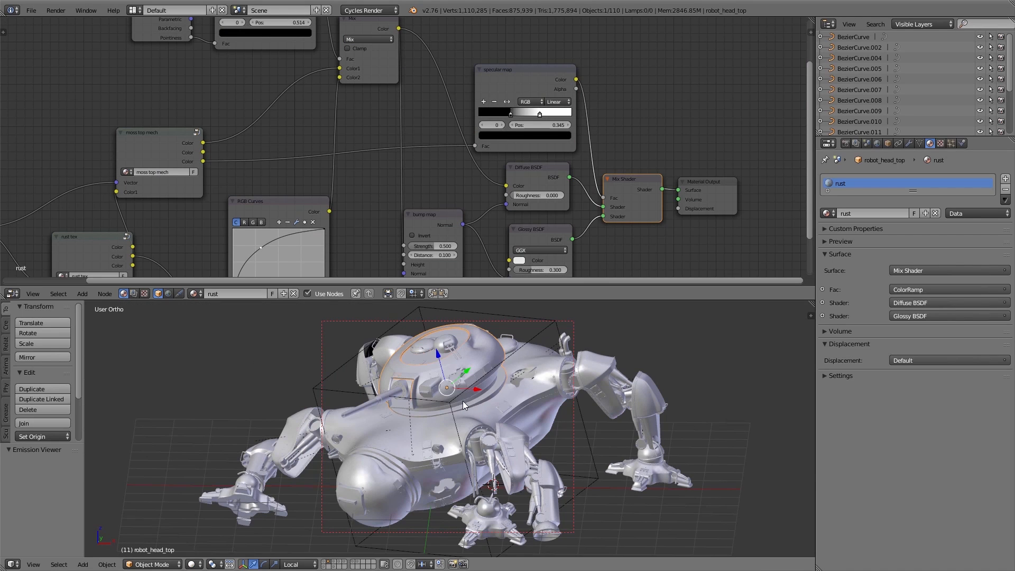
Select all robot parts and link the head top's rust material to every selected object
{"action": "key", "text": "a"}
{"action": "key", "text": "a"}
{"action": "scroll", "coordinate": [475, 335], "scroll_direction": "up", "scroll_amount": 4}
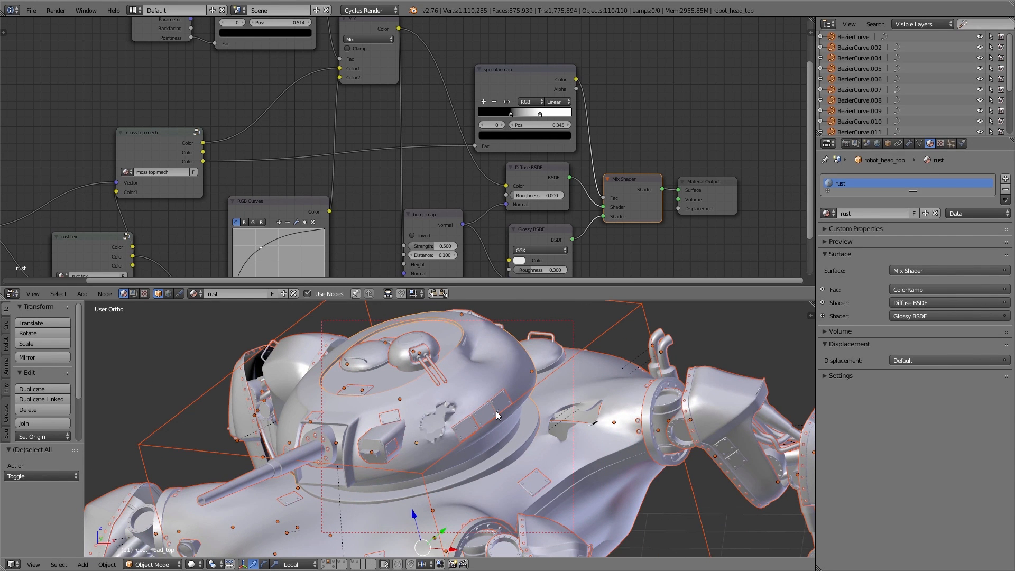
{"action": "key", "text": "ctrl+l"}
{"action": "left_click", "coordinate": [479, 436]}
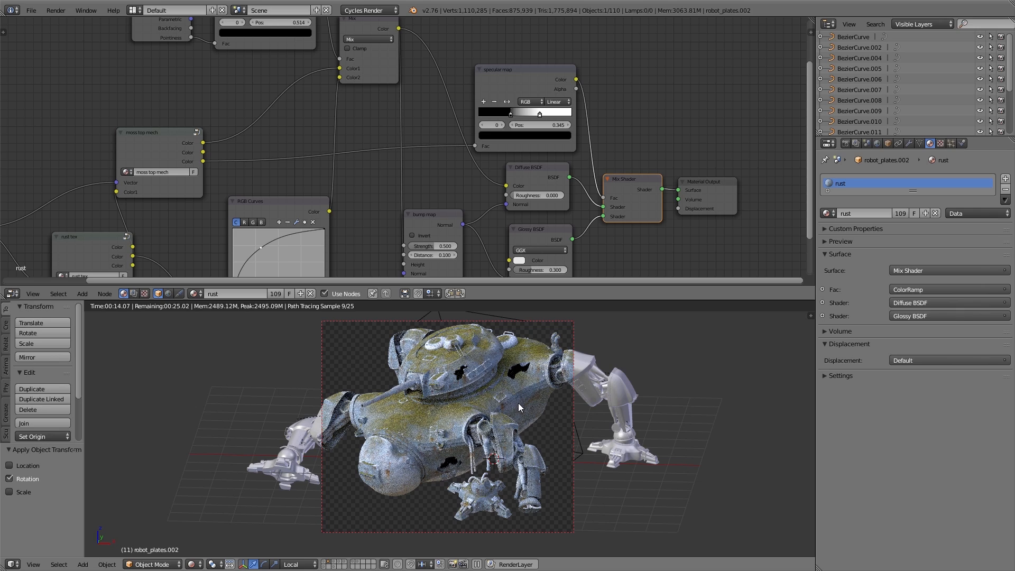
Inside the rust tex group, insert a duplicate of the RGB Curves node after the original one
{"action": "scroll", "coordinate": [543, 498], "scroll_direction": "up", "scroll_amount": 4}
{"action": "scroll", "coordinate": [543, 498], "scroll_direction": "up", "scroll_amount": 3}
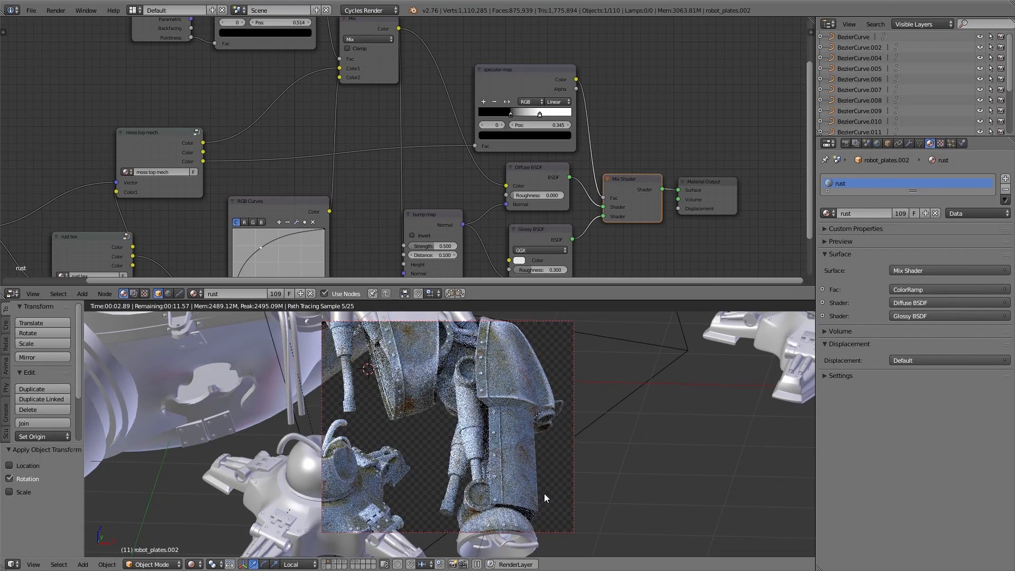
{"action": "middle_click_drag", "start_coordinate": [535, 453], "coordinate": [563, 417], "text": "shift"}
{"action": "middle_click_drag", "start_coordinate": [562, 418], "coordinate": [562, 432], "text": "shift"}
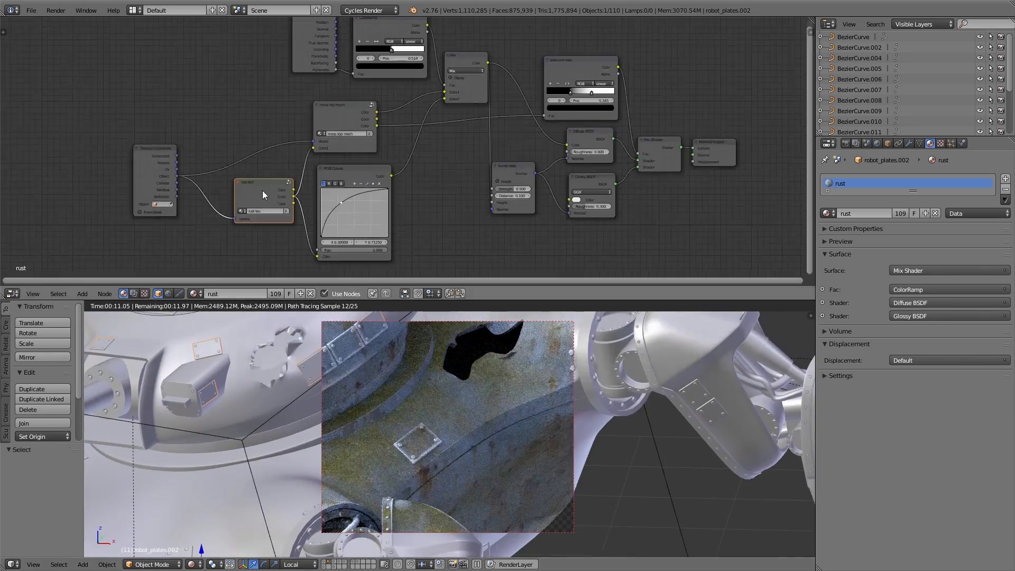
{"action": "scroll", "coordinate": [251, 193], "scroll_direction": "up", "scroll_amount": 6}
{"action": "key", "text": "Tab"}
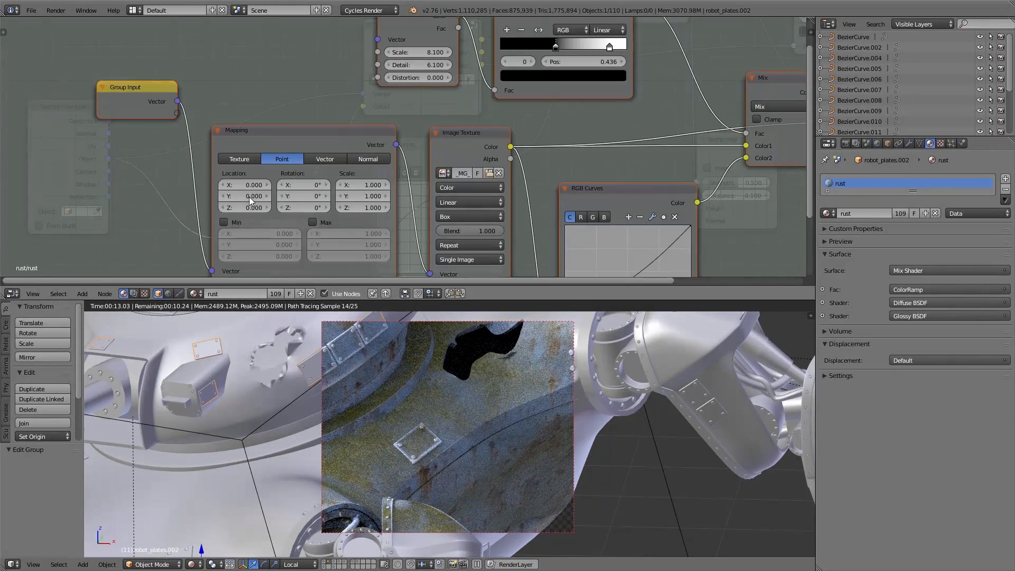
{"action": "middle_click_drag", "start_coordinate": [552, 190], "coordinate": [401, 87]}
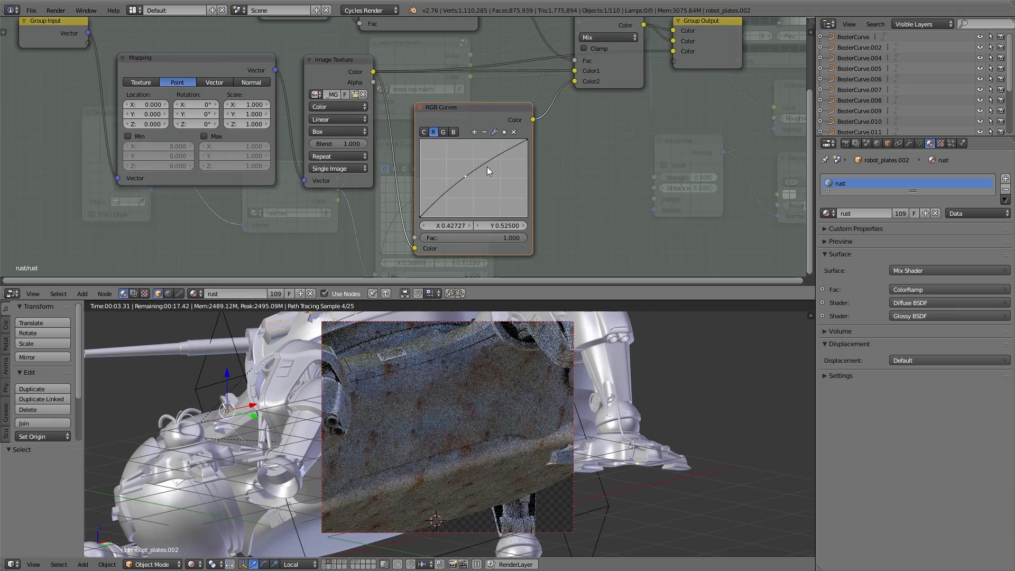
{"action": "key", "text": "g"}
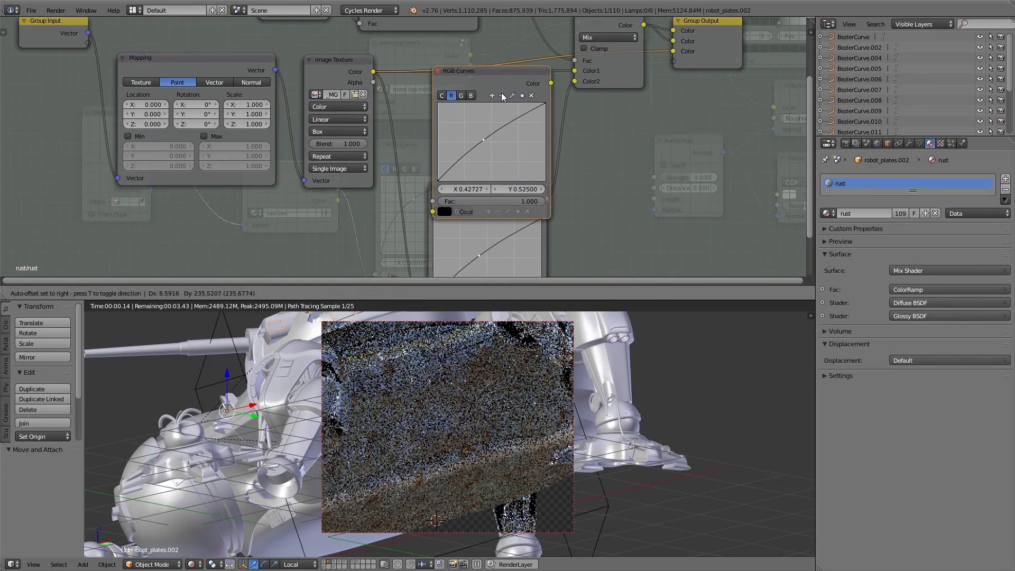
{"action": "left_click", "coordinate": [554, 92]}
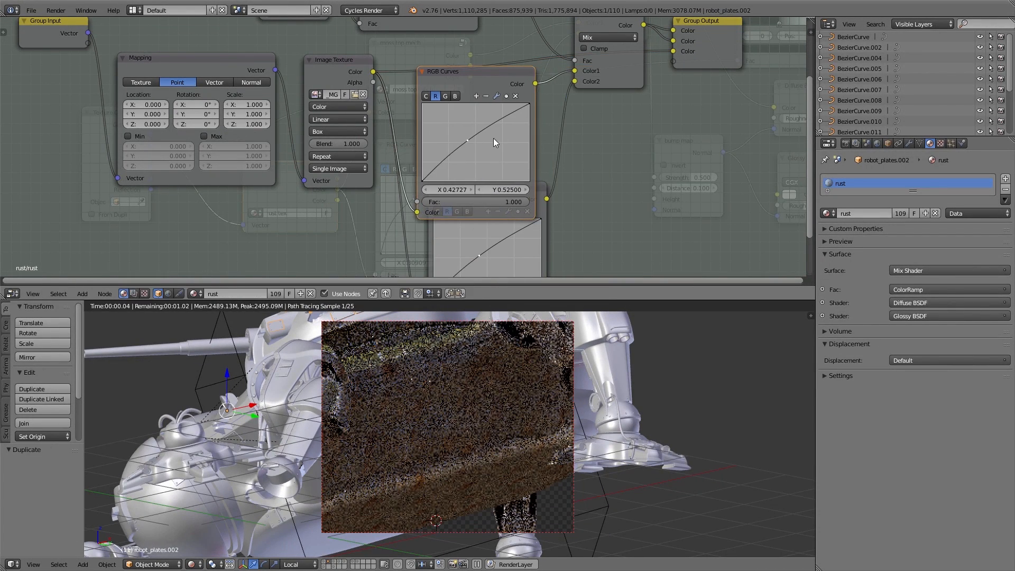
{"action": "key", "text": "g"}
{"action": "left_click", "coordinate": [494, 94]}
Adjust the red and green channel curves of the duplicated RGB Curves node, then leave the group
{"action": "scroll", "coordinate": [479, 101], "scroll_direction": "up", "scroll_amount": 2}
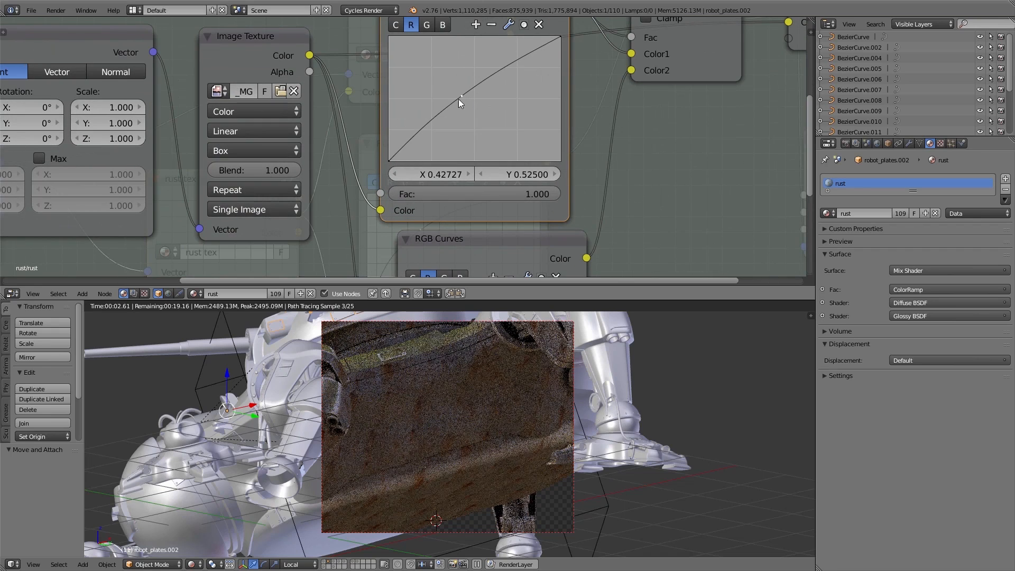
{"action": "mouse_move", "coordinate": [459, 92]}
{"action": "left_mouse_down"}
{"action": "mouse_move", "coordinate": [498, 121]}
{"action": "mouse_move", "coordinate": [484, 121]}
{"action": "mouse_move", "coordinate": [472, 103]}
{"action": "left_mouse_up"}
{"action": "left_click", "coordinate": [427, 25]}
{"action": "left_click", "coordinate": [444, 26]}
{"action": "left_click", "coordinate": [427, 25]}
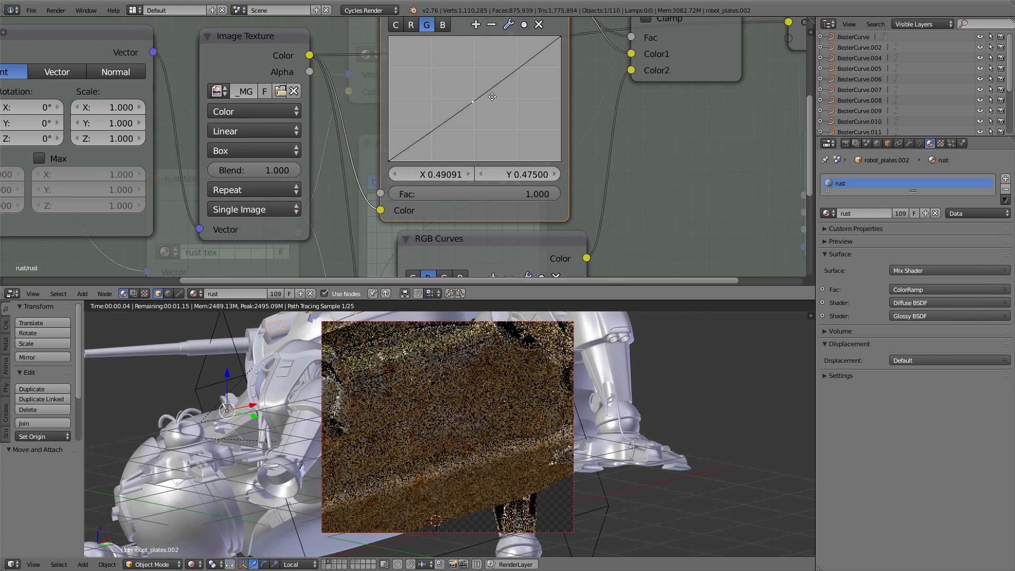
{"action": "middle_click_drag", "start_coordinate": [491, 93], "coordinate": [491, 119]}
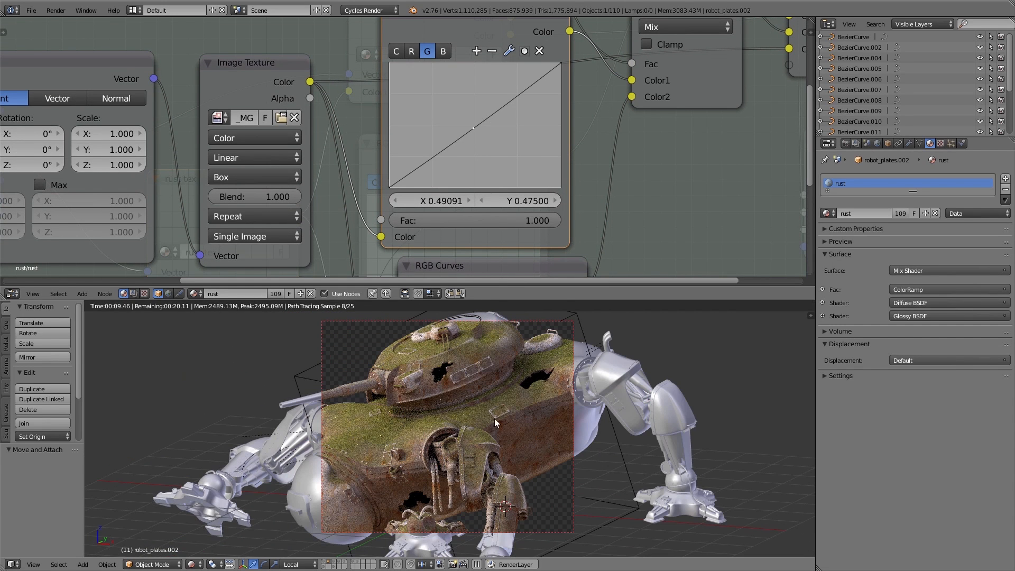
{"action": "key", "text": "Tab"}
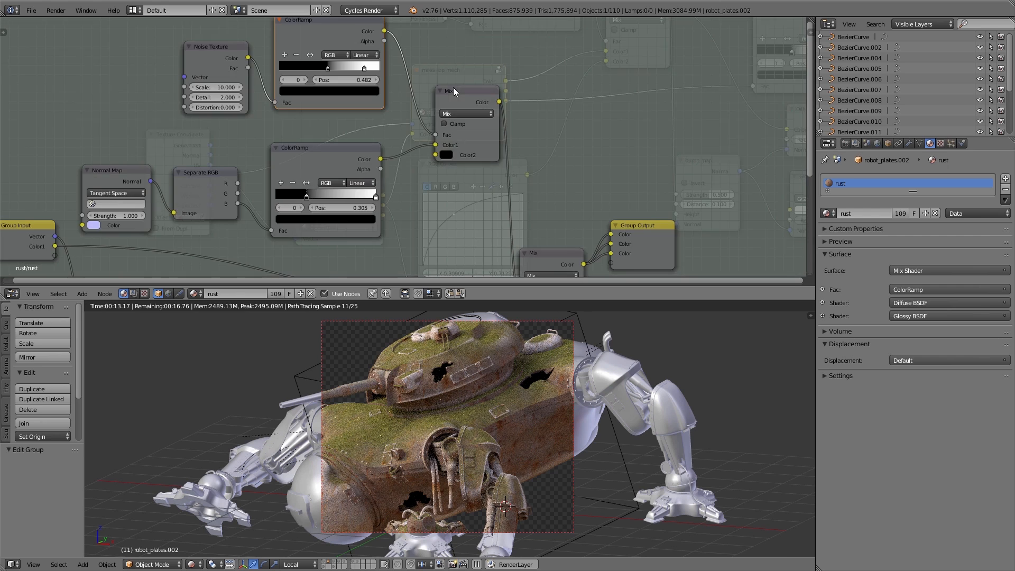
In the moss top group, drag the noise ColorRamp's black stop left and its white stop to 0.595
{"action": "middle_click_drag", "start_coordinate": [355, 77], "coordinate": [390, 153]}
{"action": "scroll", "coordinate": [390, 152], "scroll_direction": "up", "scroll_amount": 5}
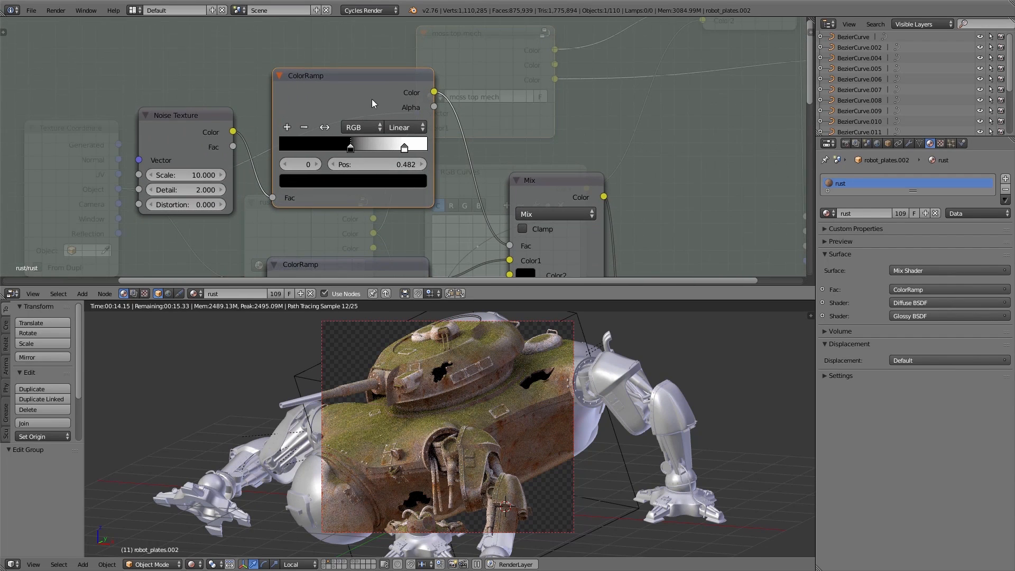
{"action": "left_click", "coordinate": [404, 147]}
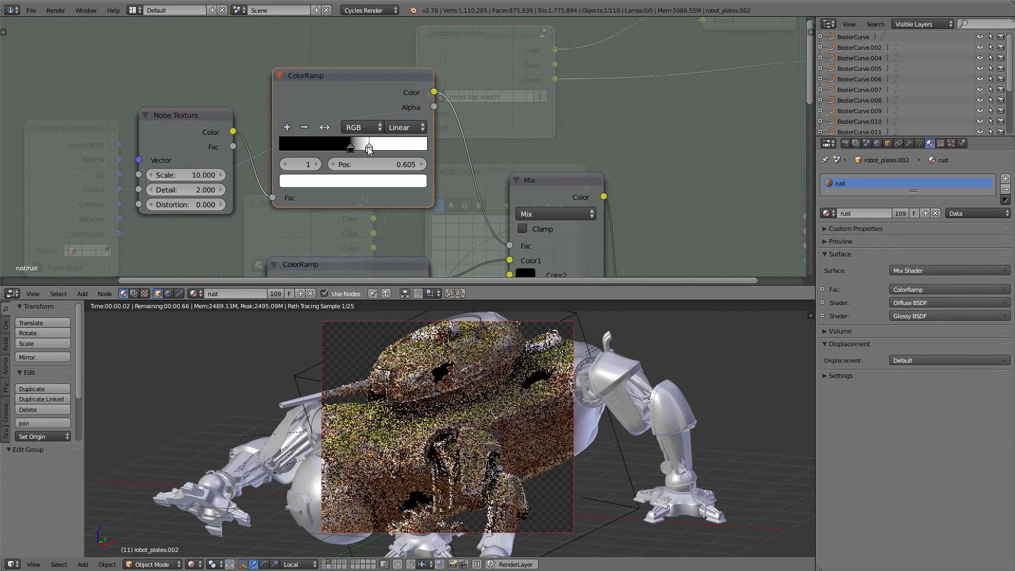
{"action": "mouse_move", "coordinate": [350, 150]}
{"action": "left_mouse_down"}
{"action": "mouse_move", "coordinate": [374, 150]}
{"action": "mouse_move", "coordinate": [334, 151]}
{"action": "left_mouse_up"}
{"action": "left_click_drag", "start_coordinate": [404, 147], "coordinate": [367, 151]}
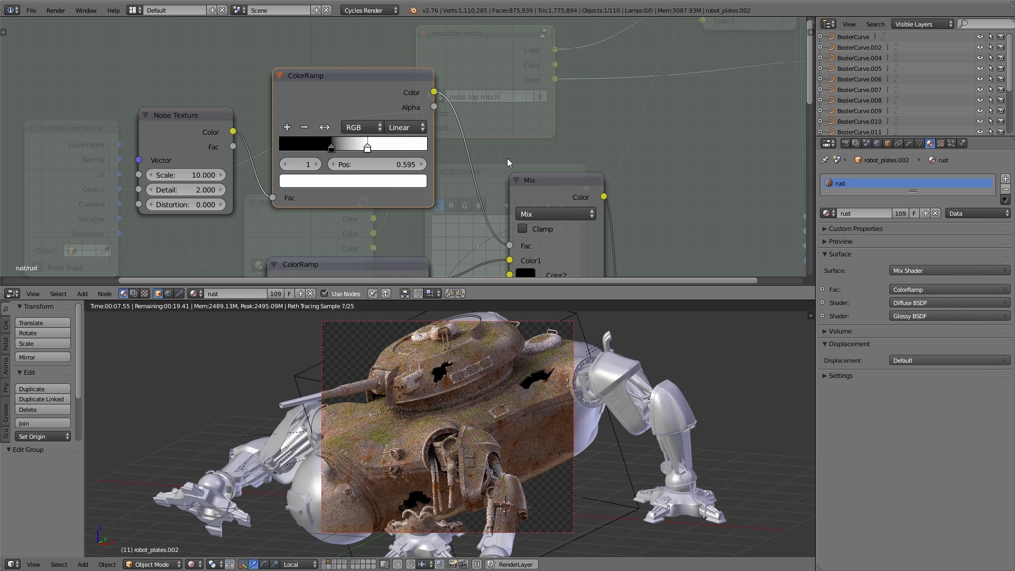
{"action": "key", "text": "Tab"}
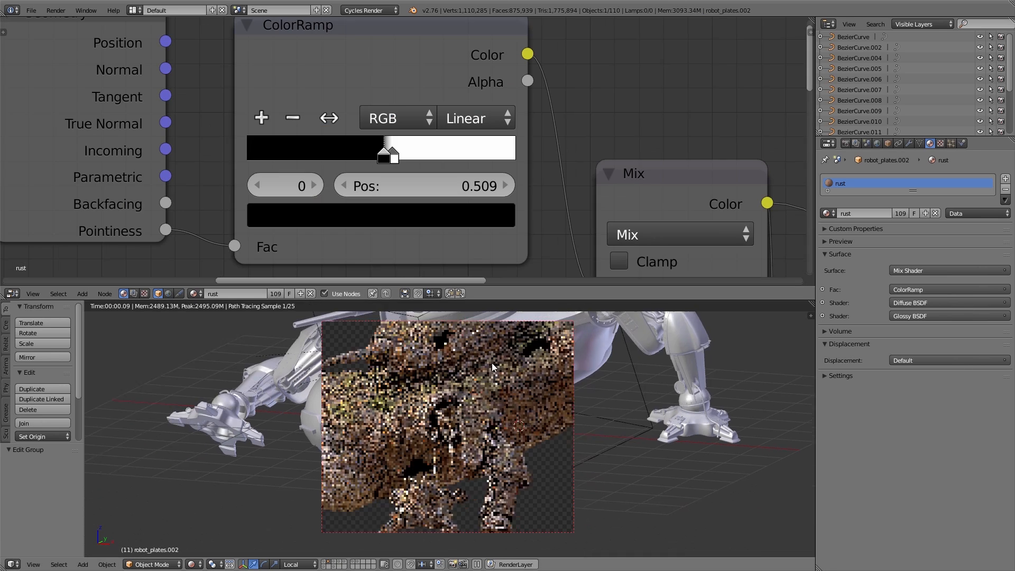
Zoom and orbit the viewport to inspect the rendered rust and moss on the robot
{"action": "scroll", "coordinate": [431, 354], "scroll_direction": "up", "scroll_amount": 5}
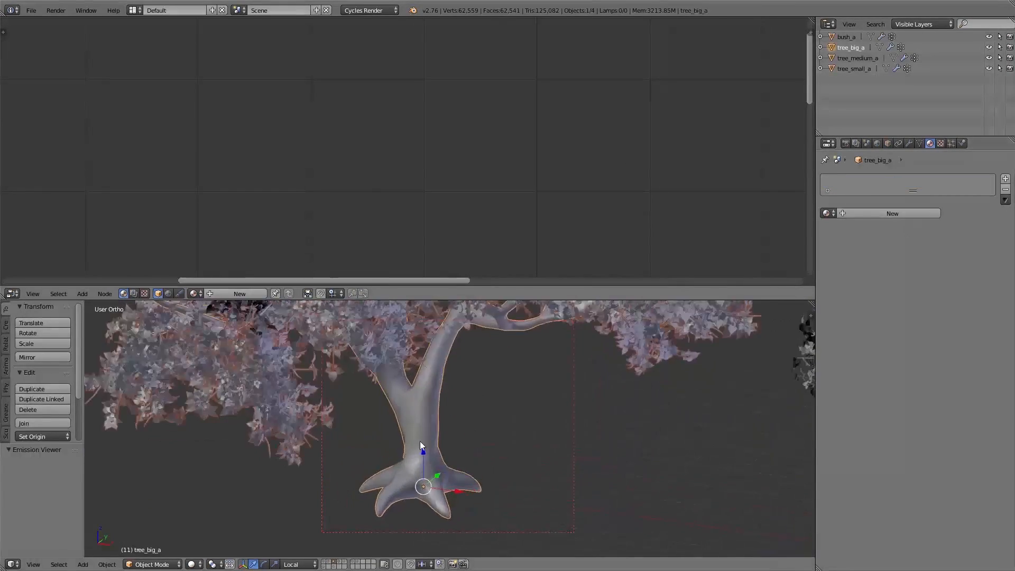
{"action": "scroll", "coordinate": [420, 441], "scroll_direction": "up", "scroll_amount": 1}
{"action": "middle_click_drag", "start_coordinate": [462, 449], "coordinate": [507, 404], "text": "shift"}
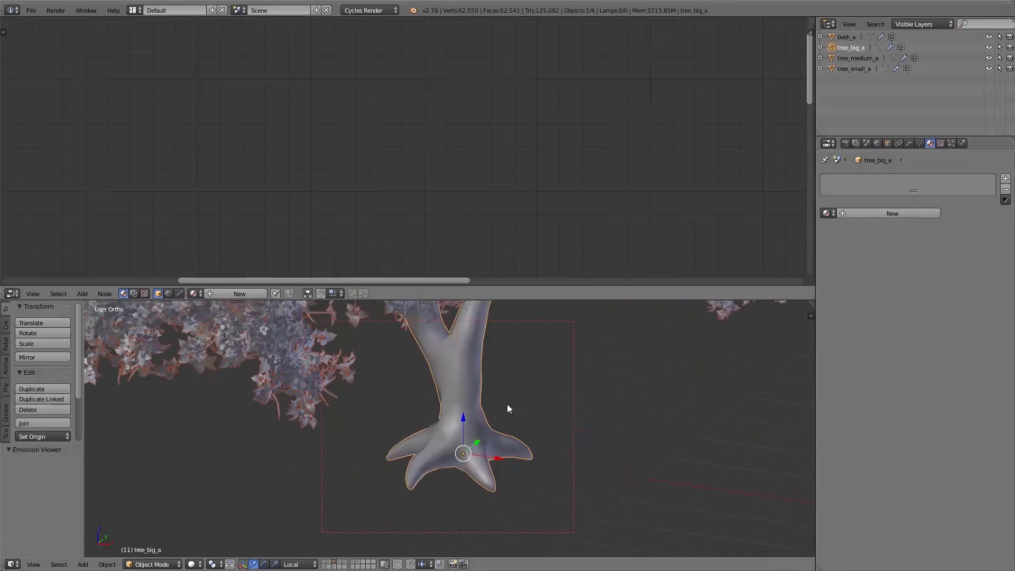
Give the big tree a single-user copy of the rust material named bark
{"action": "key", "text": "shift+z"}
{"action": "left_click", "coordinate": [828, 214]}
{"action": "left_click", "coordinate": [871, 226]}
{"action": "left_click", "coordinate": [902, 213]}
{"action": "left_click", "coordinate": [875, 213]}
{"action": "type", "text": "bark"}
{"action": "key", "text": "Return"}
Make the texture group node single-user and rename its group to bark tex
{"action": "scroll", "coordinate": [416, 164], "scroll_direction": "down", "scroll_amount": 9}
{"action": "middle_click_drag", "start_coordinate": [416, 164], "coordinate": [581, 27]}
{"action": "scroll", "coordinate": [392, 180], "scroll_direction": "up", "scroll_amount": 4}
{"action": "left_click", "coordinate": [405, 186]}
{"action": "left_click", "coordinate": [386, 186]}
{"action": "type", "text": "bark tex"}
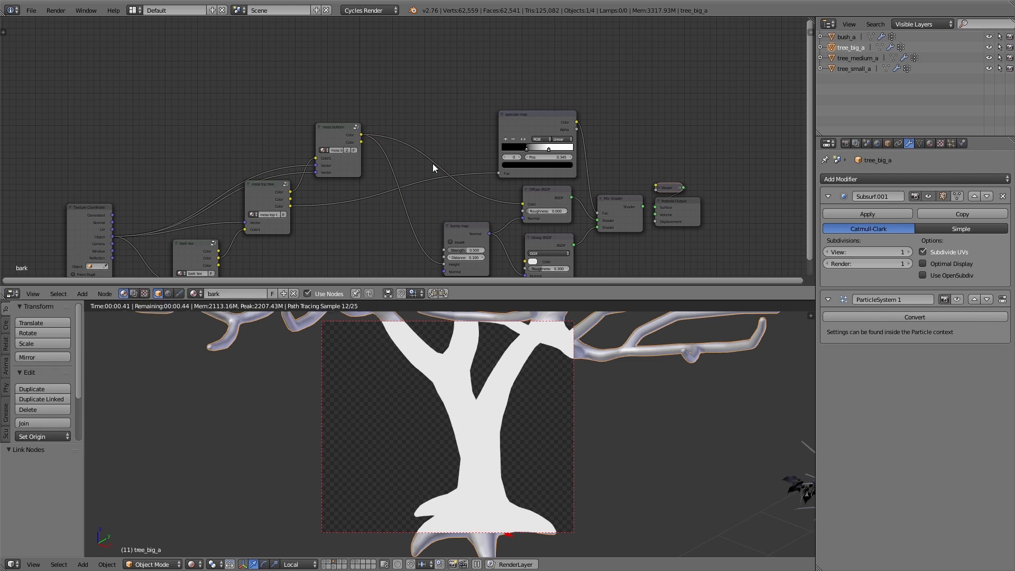
Connect the upper group node's Color output to the specular map's Fac input
{"action": "left_click_drag", "start_coordinate": [361, 135], "coordinate": [499, 174]}
{"action": "left_click", "coordinate": [616, 201], "text": "ctrl+shift"}
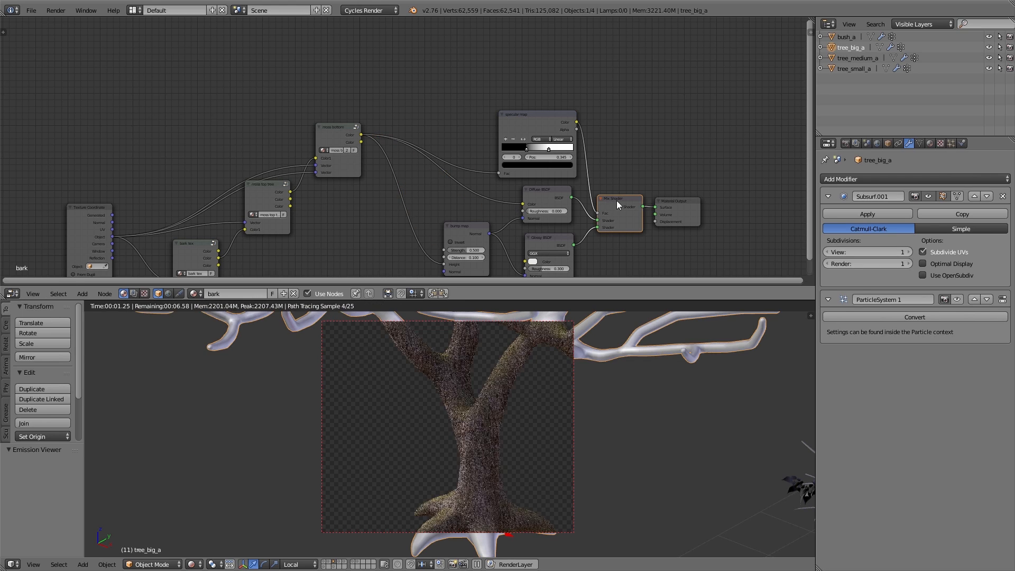
{"action": "scroll", "coordinate": [483, 450], "scroll_direction": "up", "scroll_amount": 6}
{"action": "middle_click_drag", "start_coordinate": [434, 448], "coordinate": [483, 449]}
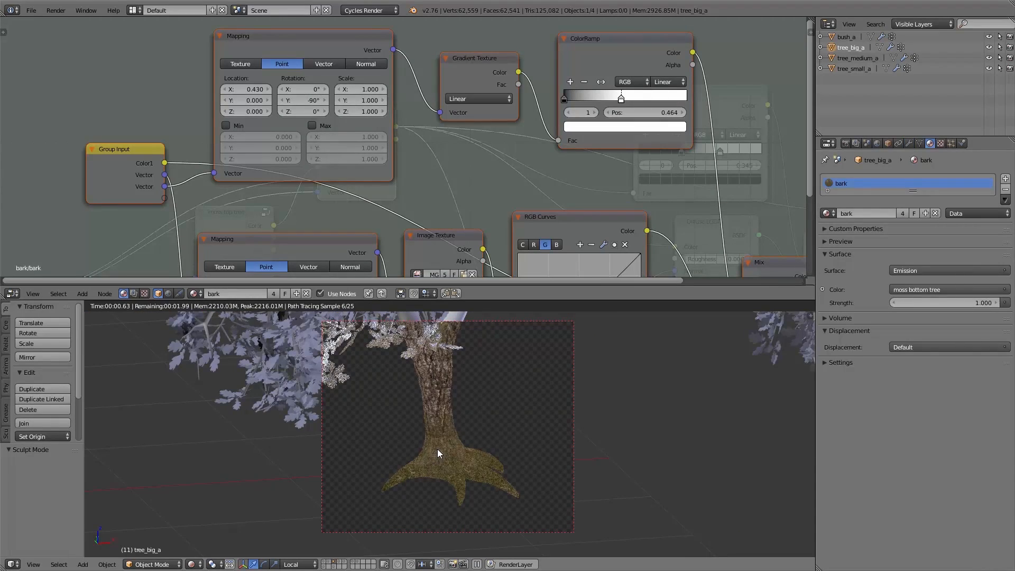
{"action": "middle_click_drag", "start_coordinate": [437, 449], "coordinate": [434, 475]}
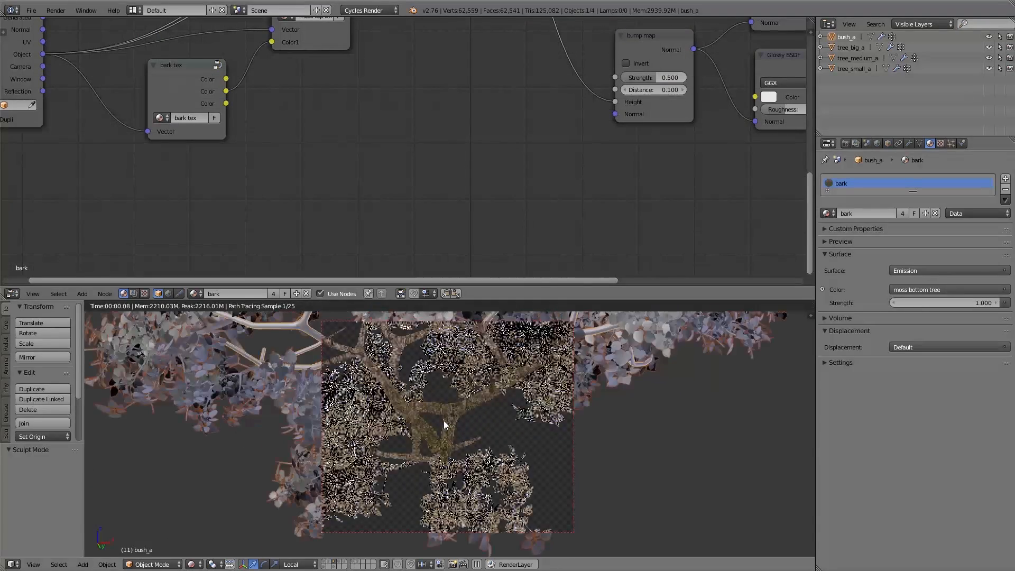
{"action": "middle_click_drag", "start_coordinate": [443, 420], "coordinate": [455, 456]}
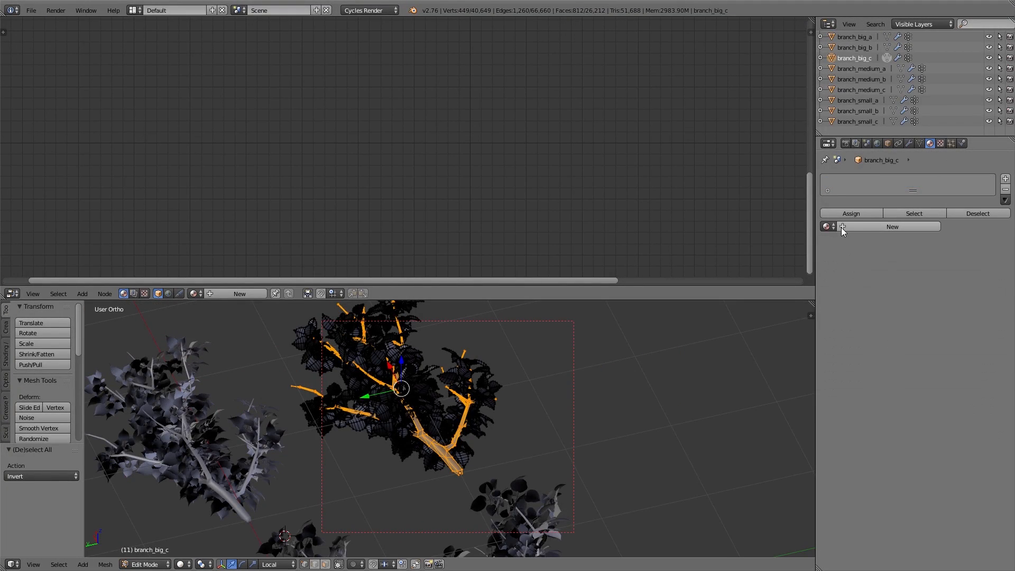
Assign the bark material to the branch_big_c object
{"action": "left_click", "coordinate": [827, 226]}
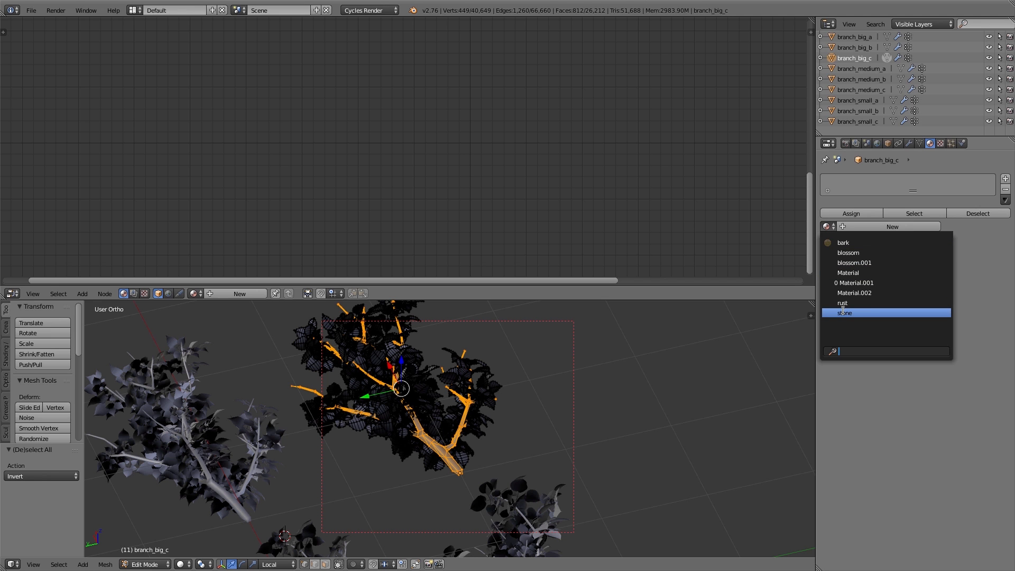
{"action": "left_click", "coordinate": [863, 243]}
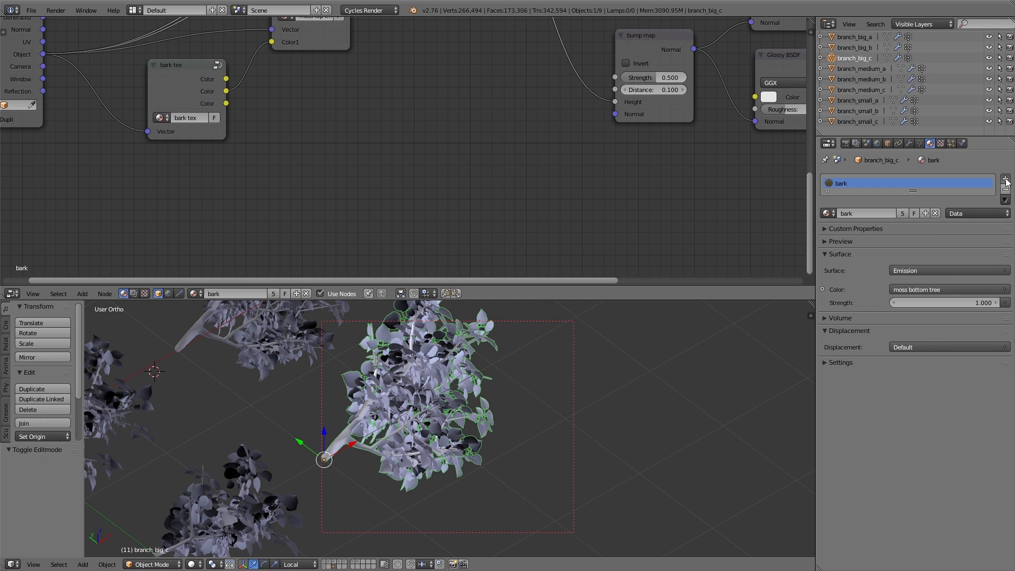
Add a second material slot holding a single-user copy of the stone material renamed leaves
{"action": "left_click", "coordinate": [1006, 181]}
{"action": "left_click", "coordinate": [827, 237]}
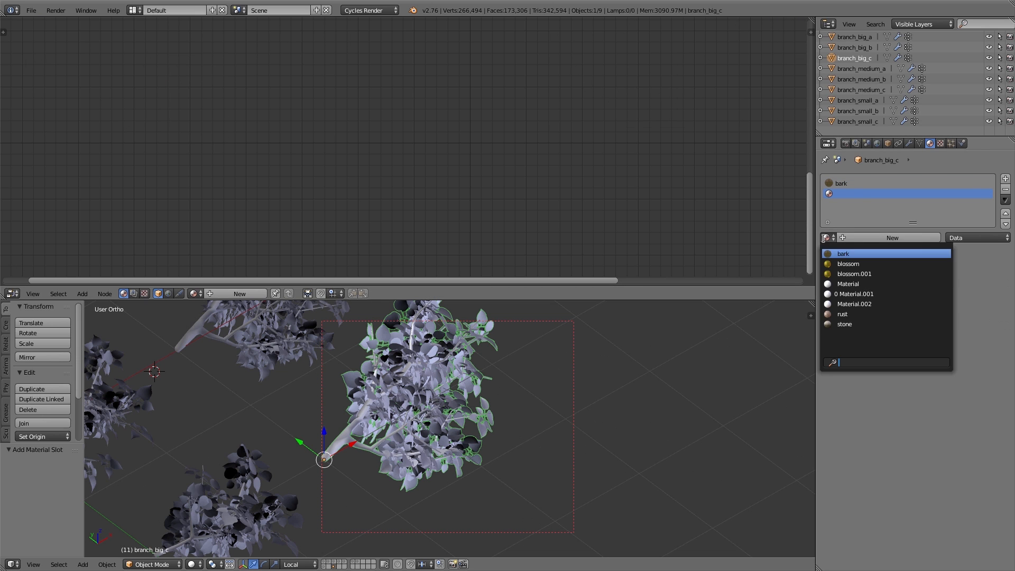
{"action": "left_click", "coordinate": [842, 323]}
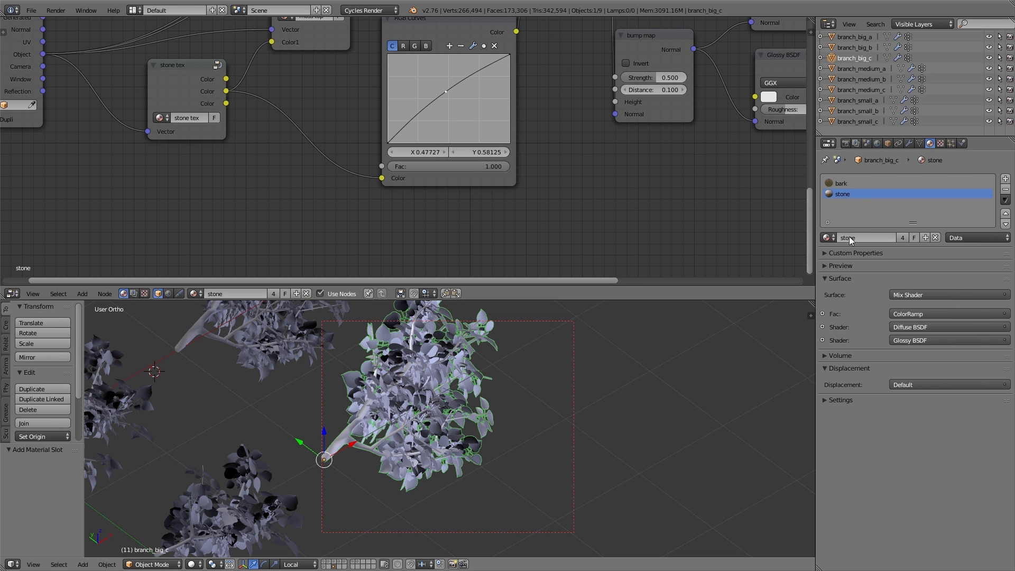
{"action": "left_click", "coordinate": [903, 238]}
{"action": "type", "text": "leaves"}
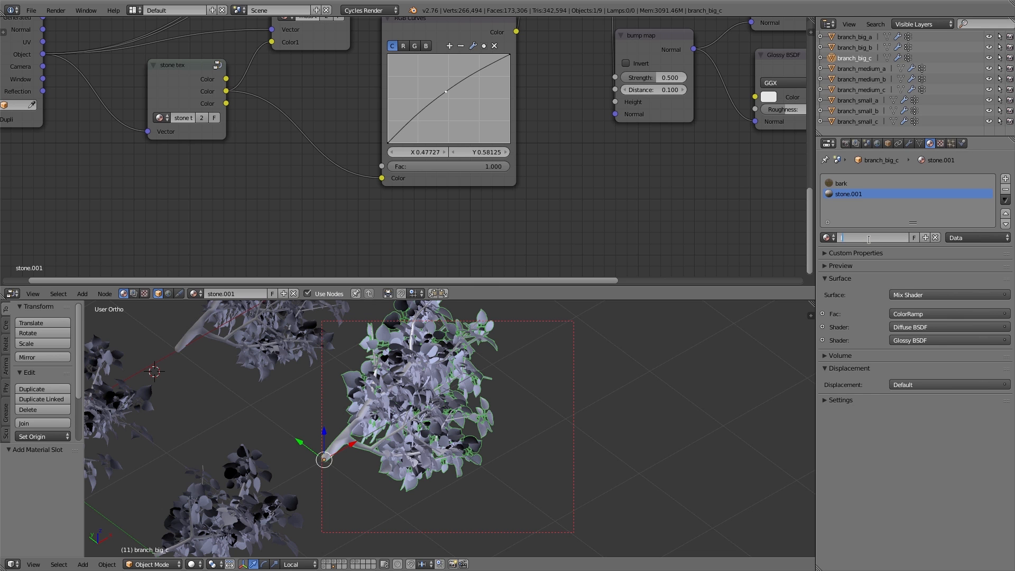
{"action": "key", "text": "Return"}
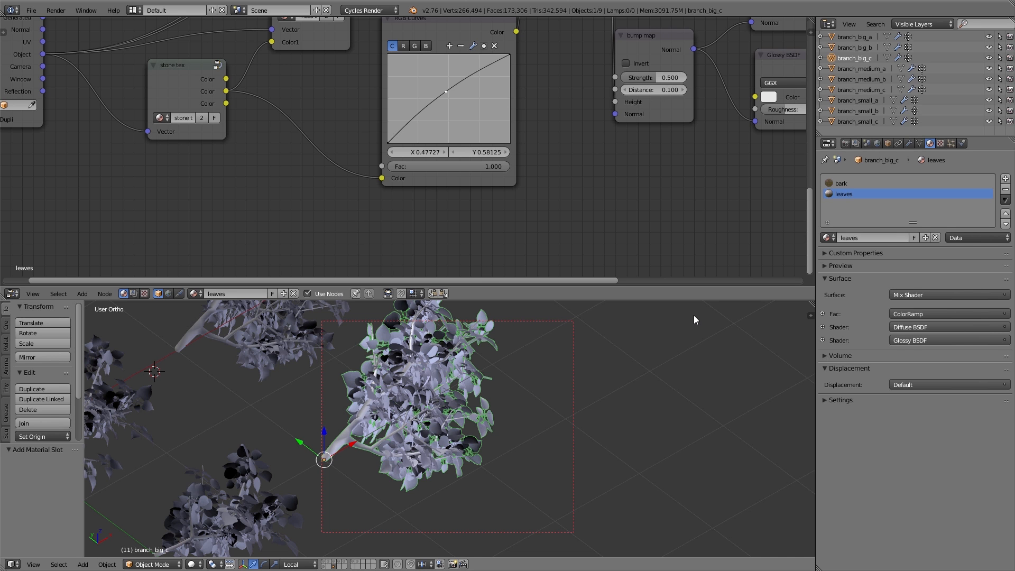
In Edit Mode, invert the selection to the leaf faces and assign them the leaves material
{"action": "key", "text": "Tab"}
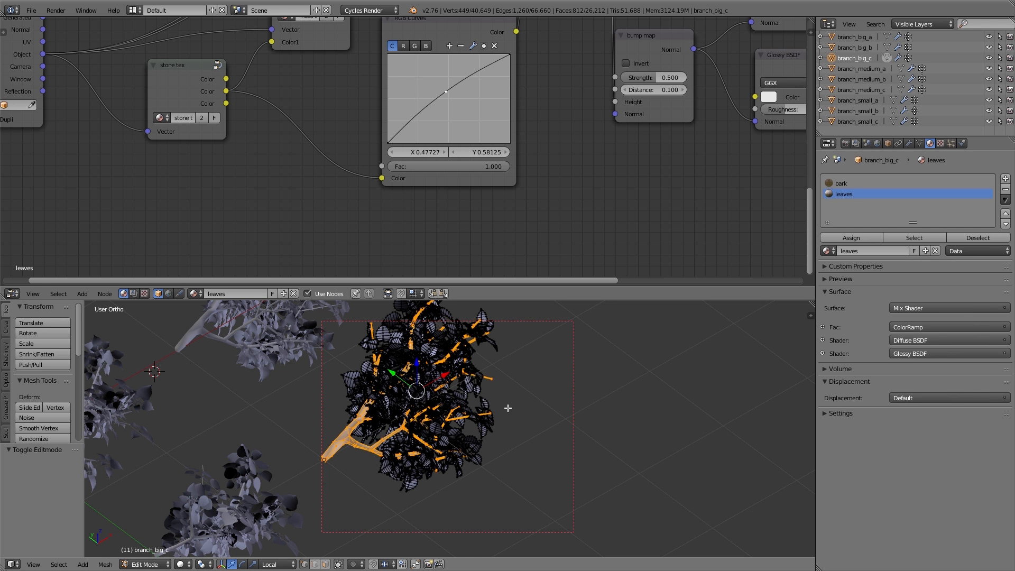
{"action": "key", "text": "ctrl+i"}
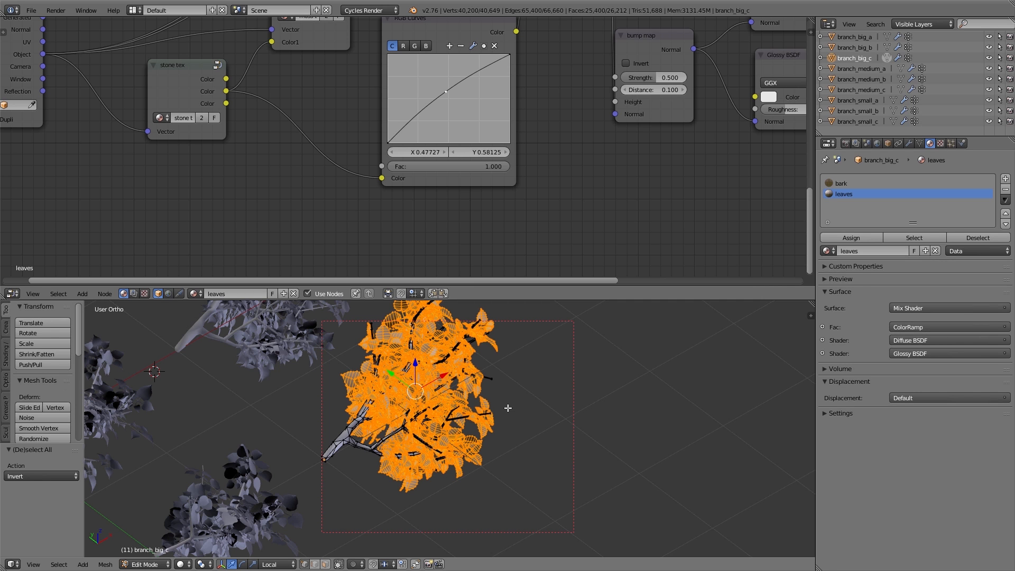
{"action": "left_click", "coordinate": [854, 239]}
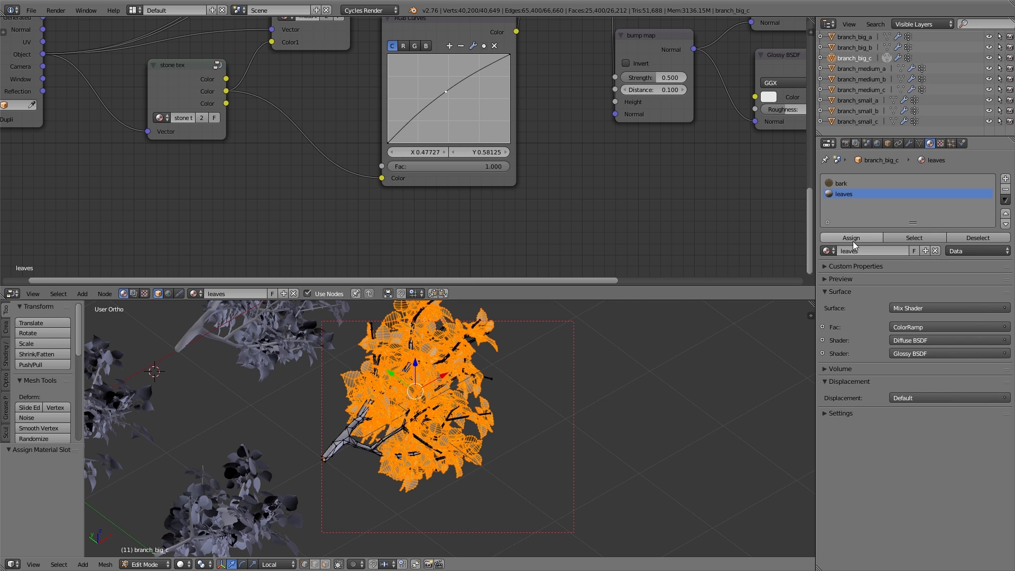
{"action": "key", "text": "Tab"}
Maximize the node editor and delete the moss top and moss bottom group nodes from the leaves material
{"action": "key", "text": "ctrl+Up"}
{"action": "scroll", "coordinate": [374, 216], "scroll_direction": "up", "scroll_amount": 1}
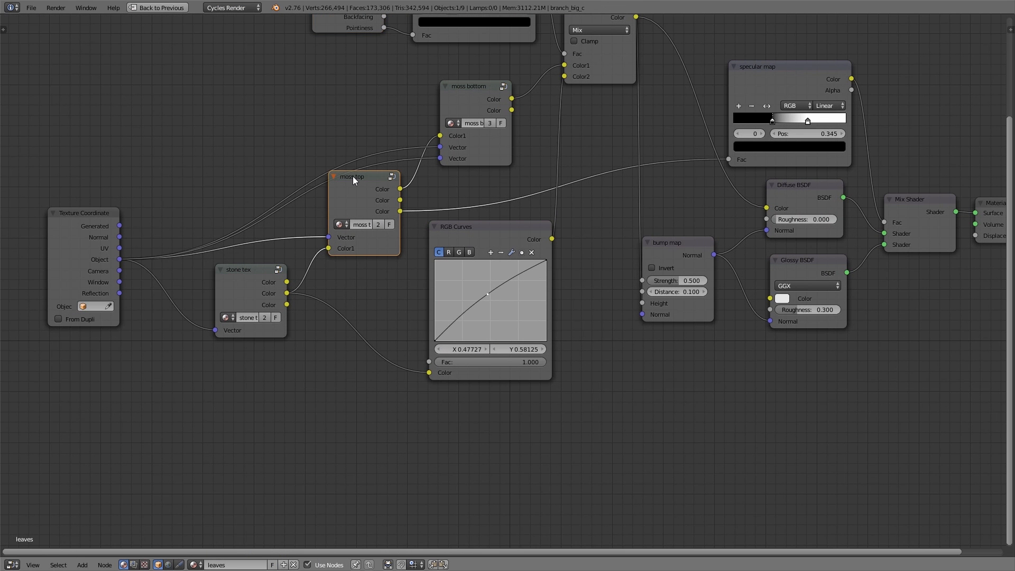
{"action": "key", "text": "x"}
{"action": "right_click", "coordinate": [467, 94]}
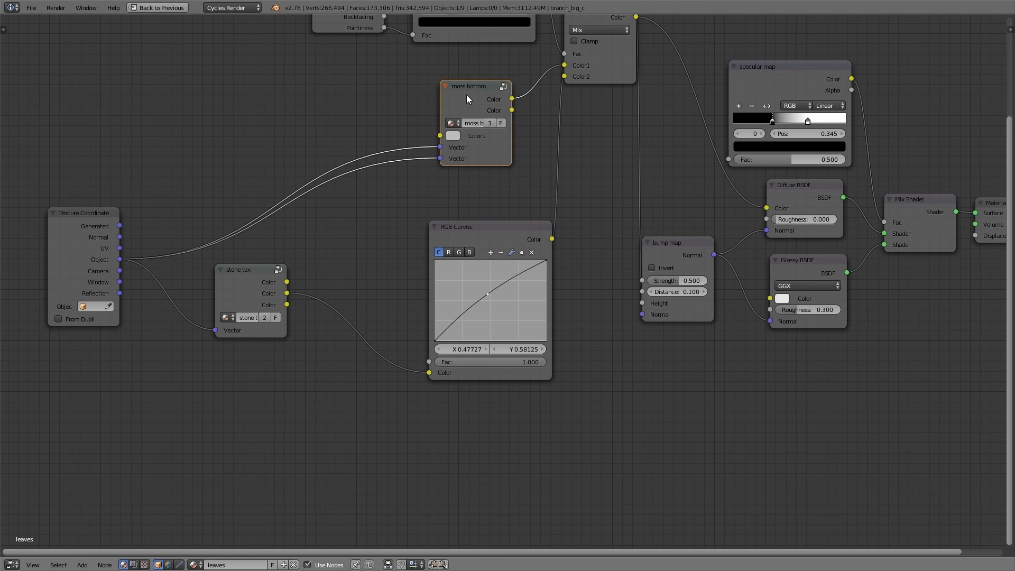
{"action": "key", "text": "x"}
Box-select and delete the leftover mix, ramp and RGB Curves nodes from the leaves material
{"action": "scroll", "coordinate": [467, 94], "scroll_direction": "up", "scroll_amount": 5}
{"action": "key", "text": "a"}
{"action": "key", "text": "b"}
{"action": "left_click_drag", "start_coordinate": [271, 43], "coordinate": [643, 233]}
{"action": "key", "text": "x"}
{"action": "right_click", "coordinate": [508, 310]}
{"action": "key", "text": "x"}
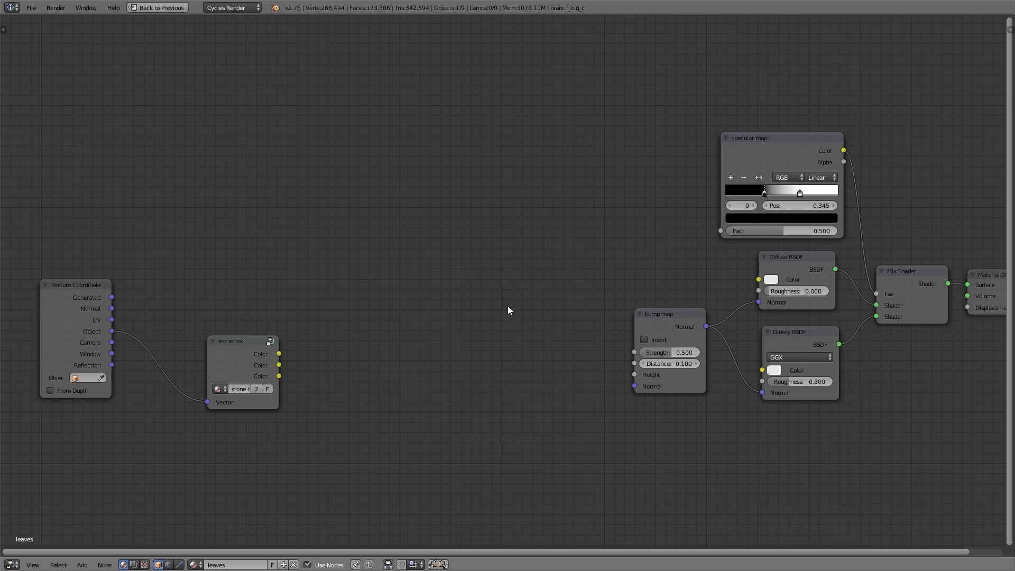
Ungroup the stone tex node and link its Image Texture's Color to the Diffuse BSDF's Color
{"action": "key", "text": "g"}
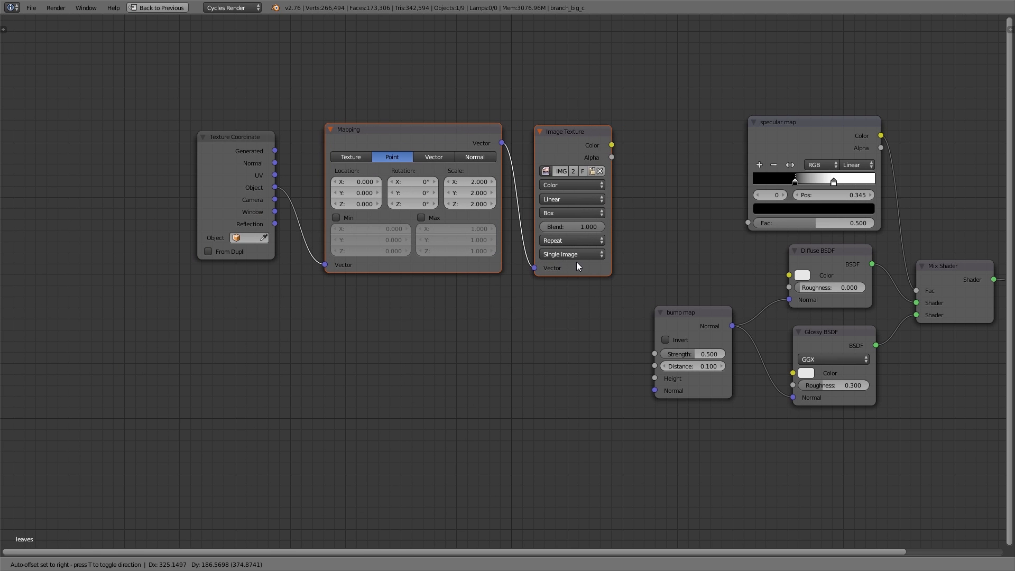
{"action": "left_click", "coordinate": [576, 263]}
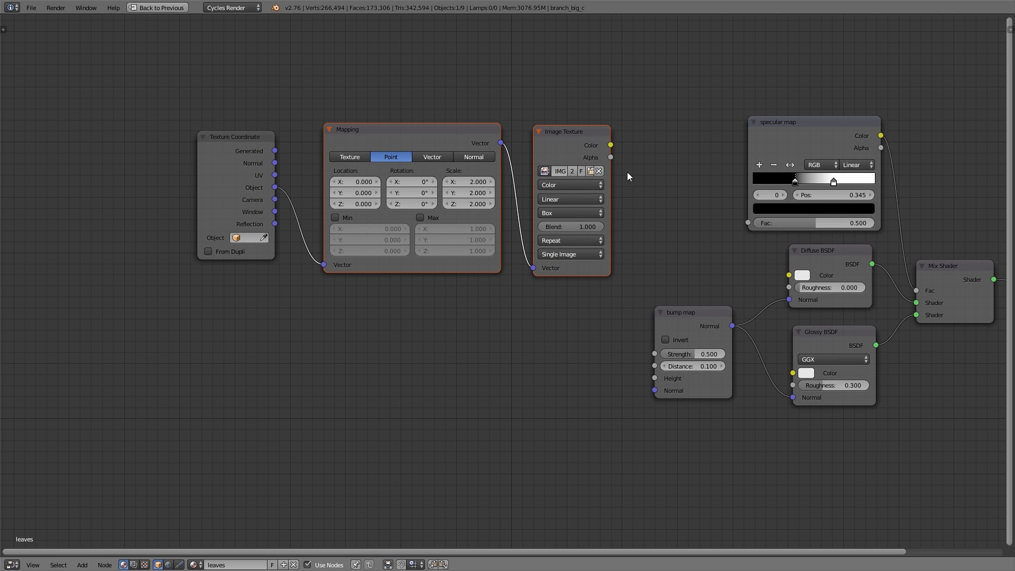
{"action": "left_click_drag", "start_coordinate": [614, 144], "coordinate": [789, 275]}
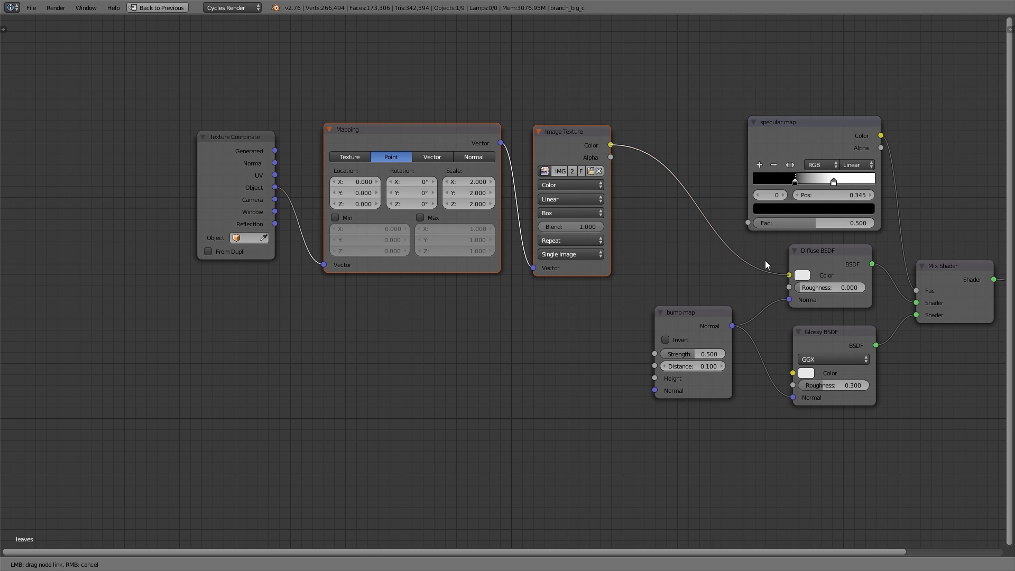
Link the Image Texture's Color to the specular map's Fac and to the bump map's Height
{"action": "left_click_drag", "start_coordinate": [605, 145], "coordinate": [748, 223]}
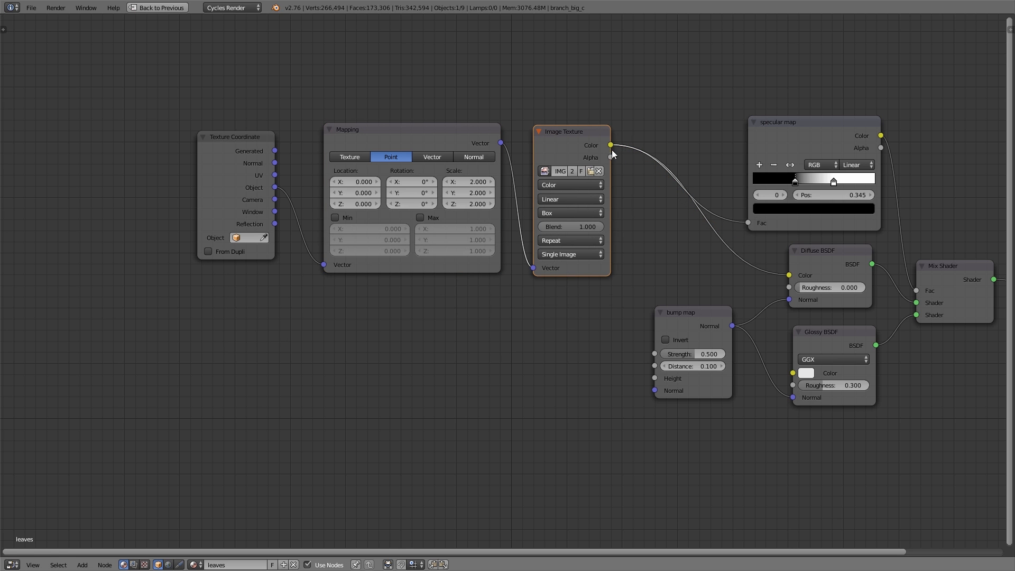
{"action": "left_click_drag", "start_coordinate": [611, 153], "coordinate": [655, 378]}
Move the texture nodes aside, then delete the Mapping and Texture Coordinate nodes from the leaves material
{"action": "key", "text": "b"}
{"action": "left_click_drag", "start_coordinate": [199, 126], "coordinate": [593, 306]}
{"action": "key", "text": "g"}
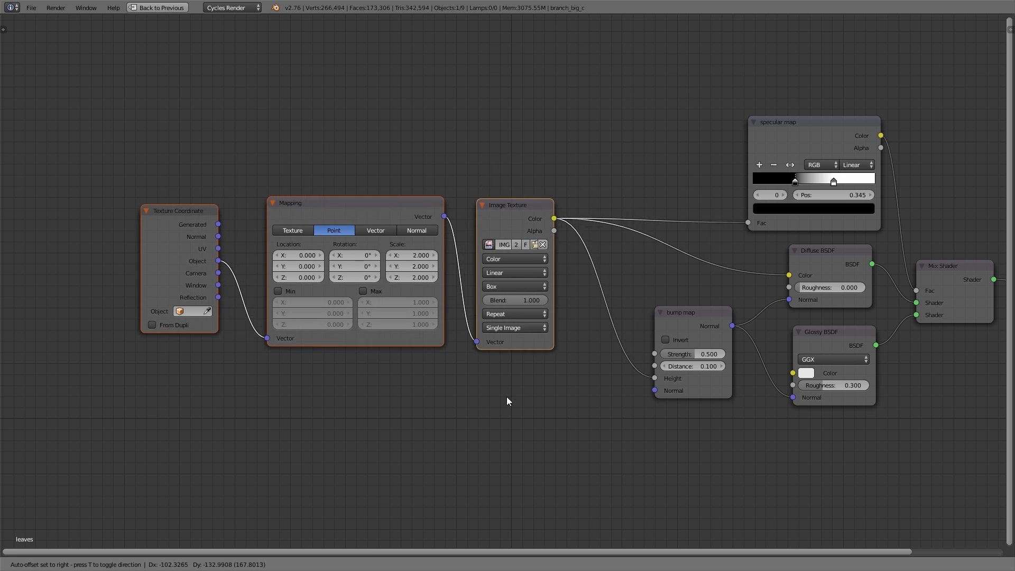
{"action": "left_click", "coordinate": [506, 401]}
{"action": "key", "text": "a"}
{"action": "left_click", "coordinate": [355, 202]}
{"action": "key", "text": "x"}
{"action": "left_click", "coordinate": [109, 228]}
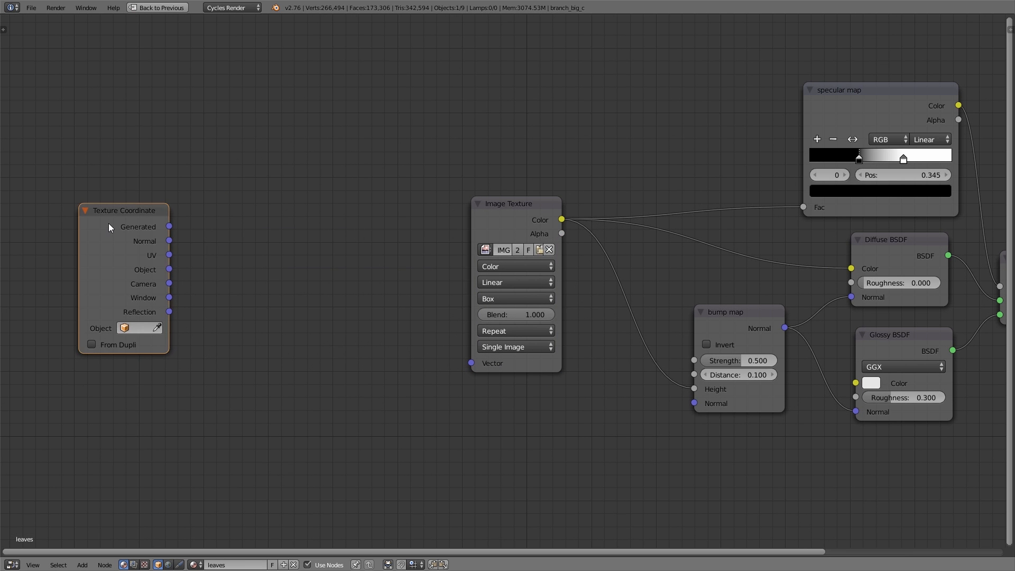
{"action": "key", "text": "x"}
Set the Image Texture node's projection to Flat
{"action": "scroll", "coordinate": [379, 294], "scroll_direction": "up", "scroll_amount": 2}
{"action": "left_click", "coordinate": [561, 299]}
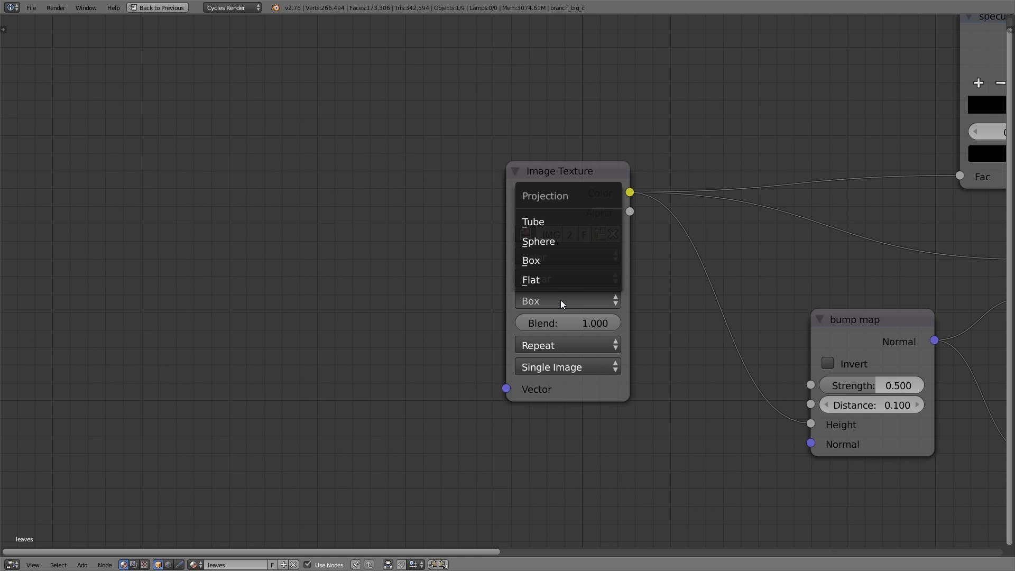
{"action": "left_click", "coordinate": [570, 284]}
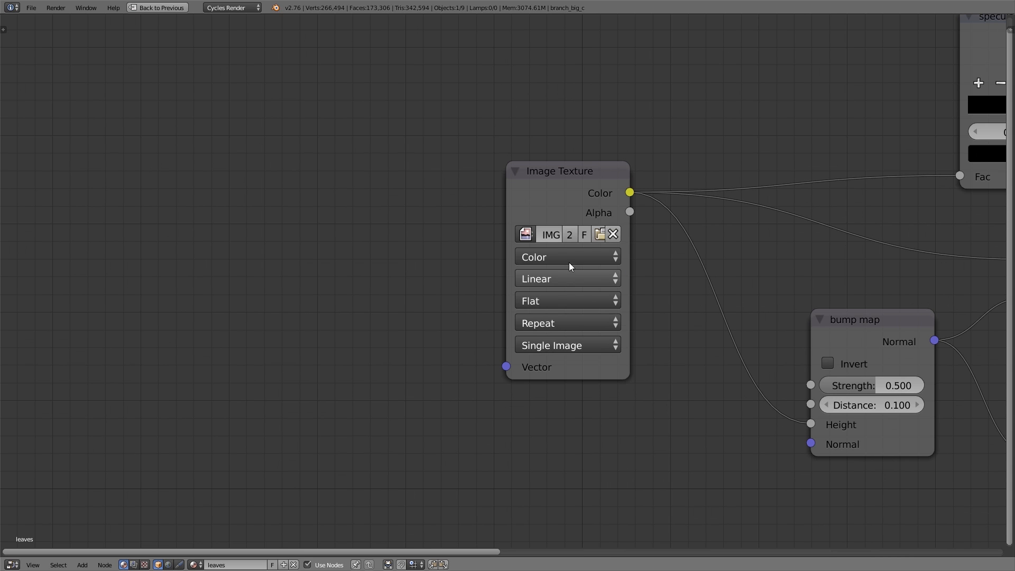
Unlink the current image and open plants_1.jpg in the Image Texture node, then restore the normal layout
{"action": "left_click", "coordinate": [614, 234]}
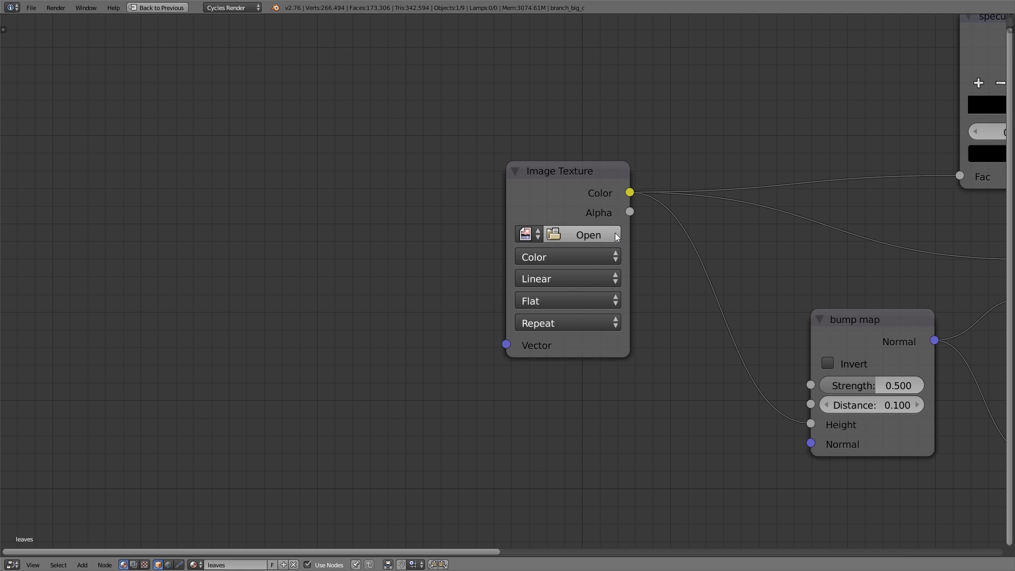
{"action": "left_click", "coordinate": [615, 233]}
{"action": "left_click", "coordinate": [726, 281]}
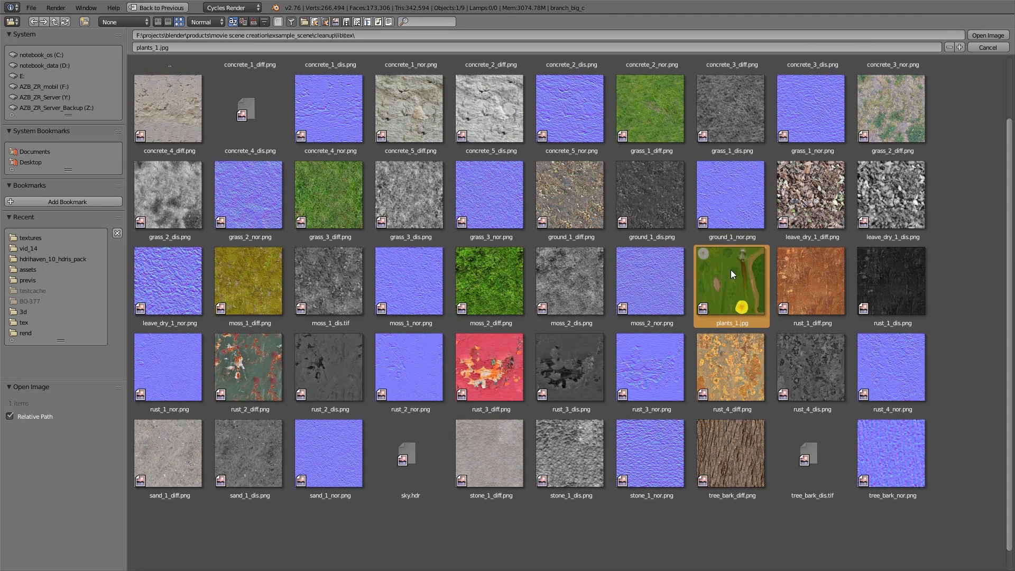
{"action": "double_click", "coordinate": [731, 270]}
{"action": "middle_click_drag", "start_coordinate": [725, 270], "coordinate": [592, 274]}
{"action": "scroll", "coordinate": [566, 274], "scroll_direction": "down", "scroll_amount": 1}
{"action": "key", "text": "ctrl+Up"}
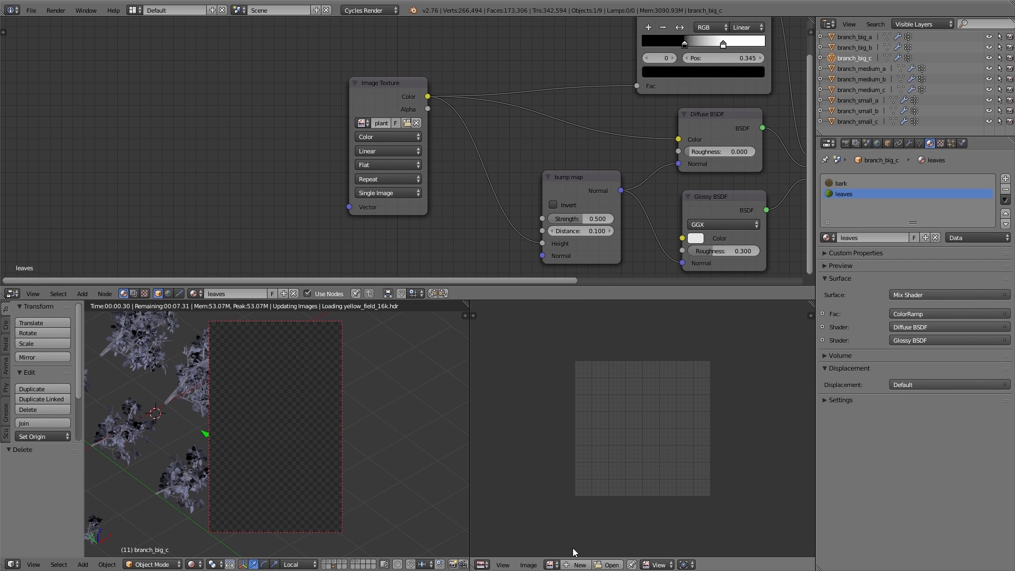
Display plants_1.jpg in the image editor and enter Edit Mode to inspect the leaf UVs
{"action": "left_click", "coordinate": [552, 565]}
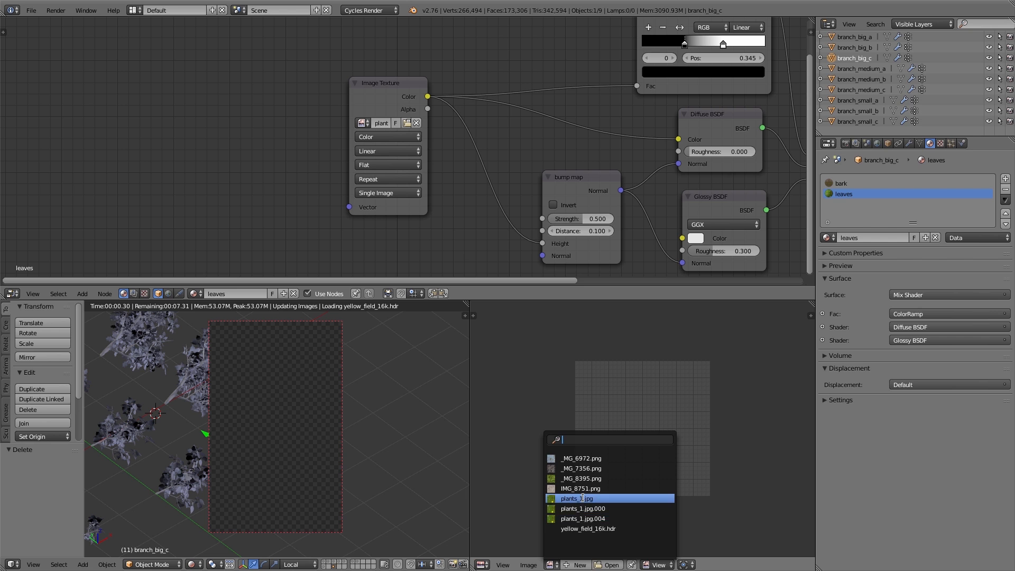
{"action": "left_click", "coordinate": [582, 498]}
{"action": "scroll", "coordinate": [637, 449], "scroll_direction": "down", "scroll_amount": 3}
{"action": "key", "text": "Tab"}
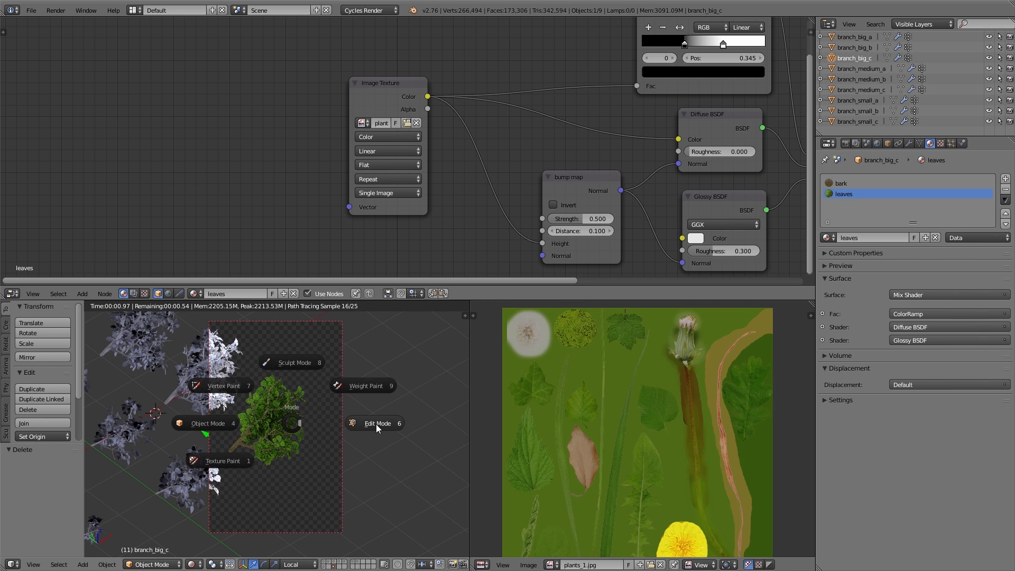
{"action": "left_click", "coordinate": [376, 424]}
{"action": "scroll", "coordinate": [607, 444], "scroll_direction": "down", "scroll_amount": 2}
{"action": "scroll", "coordinate": [645, 434], "scroll_direction": "up", "scroll_amount": 1}
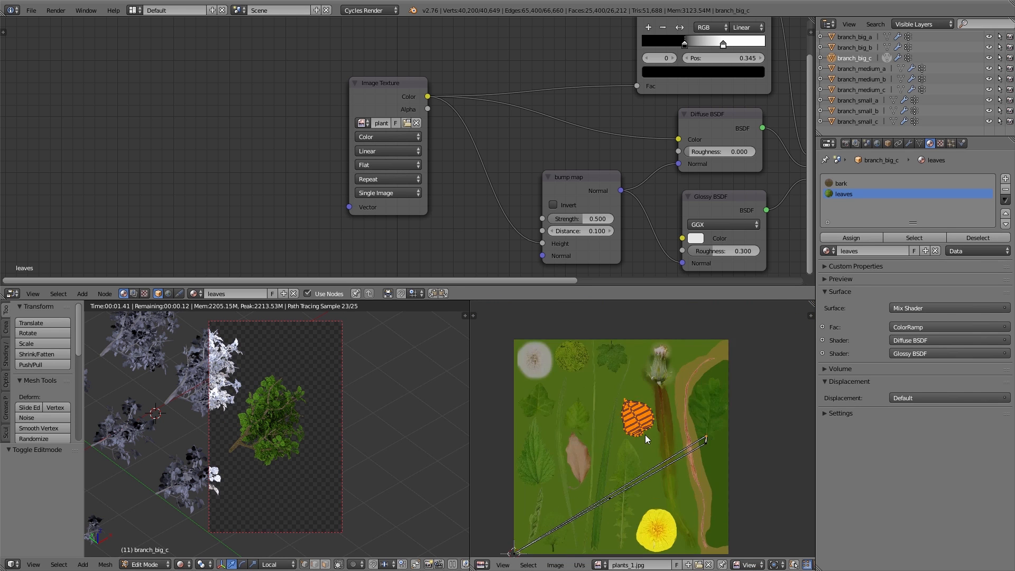
{"action": "scroll", "coordinate": [643, 402], "scroll_direction": "up", "scroll_amount": 7}
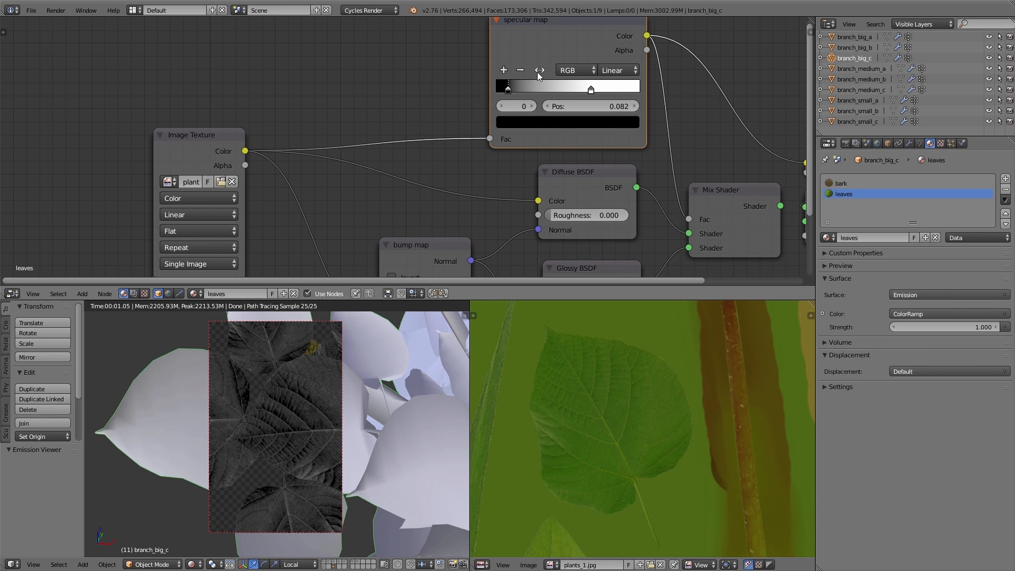
Flip the specular map color ramp and move both stops near its black end, around position 0.105
{"action": "left_click", "coordinate": [540, 71]}
{"action": "left_click_drag", "start_coordinate": [629, 90], "coordinate": [492, 92]}
{"action": "left_click_drag", "start_coordinate": [567, 90], "coordinate": [512, 93]}
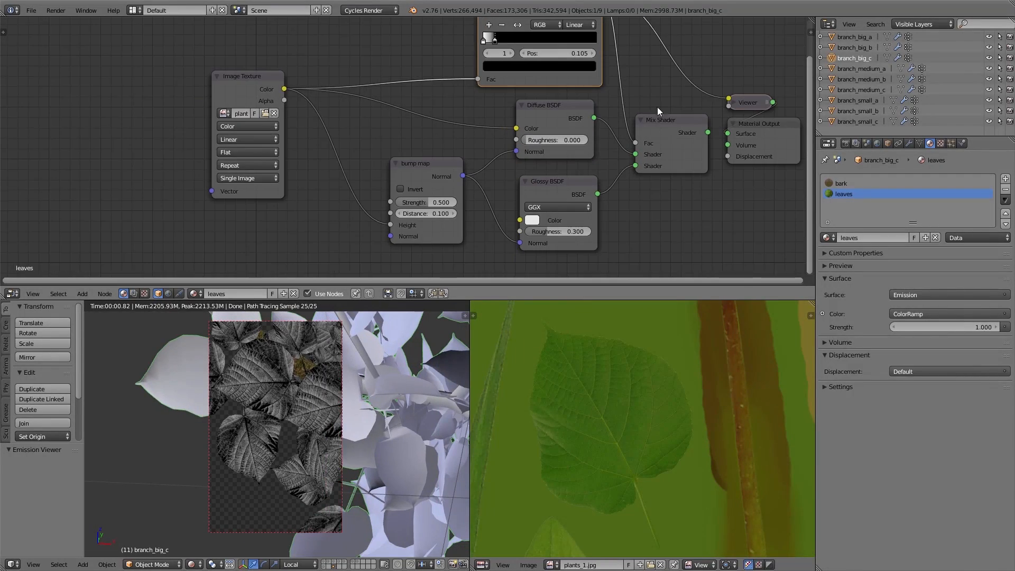
{"action": "left_click", "coordinate": [664, 119], "text": "ctrl+shift"}
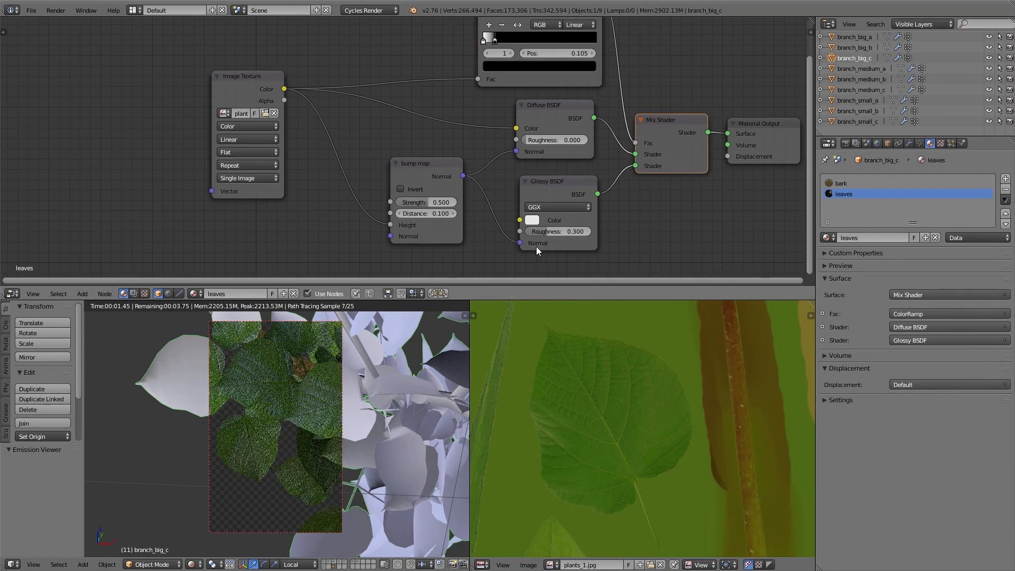
Set the Glossy BSDF roughness to 0.2
{"action": "left_click", "coordinate": [558, 224]}
{"action": "type", "text": "0.3"}
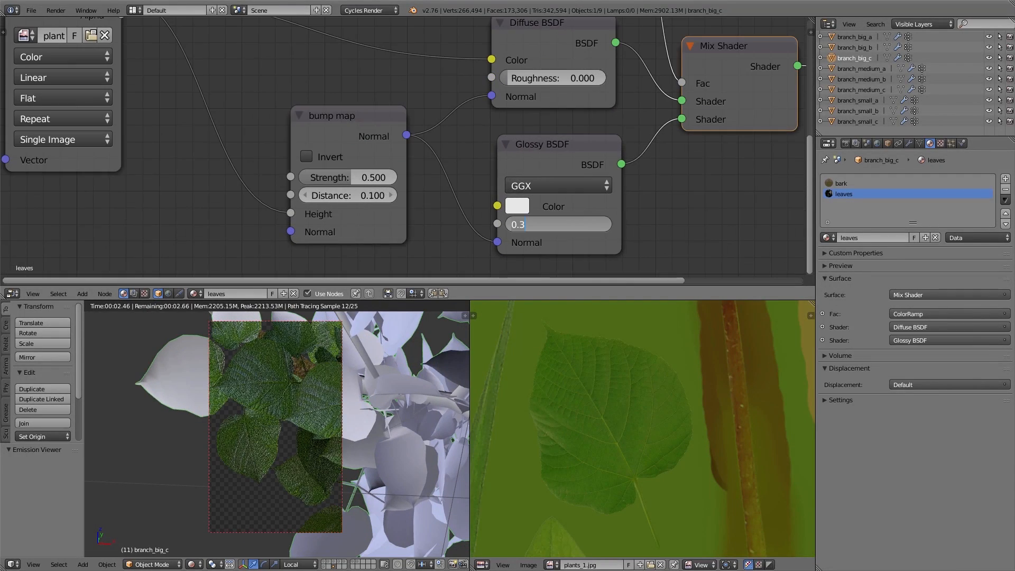
{"action": "key", "text": "BackSpace"}
{"action": "key", "text": "BackSpace"}
{"action": "key", "text": "BackSpace"}
{"action": "type", "text": "0.1"}
{"action": "key", "text": "Return"}
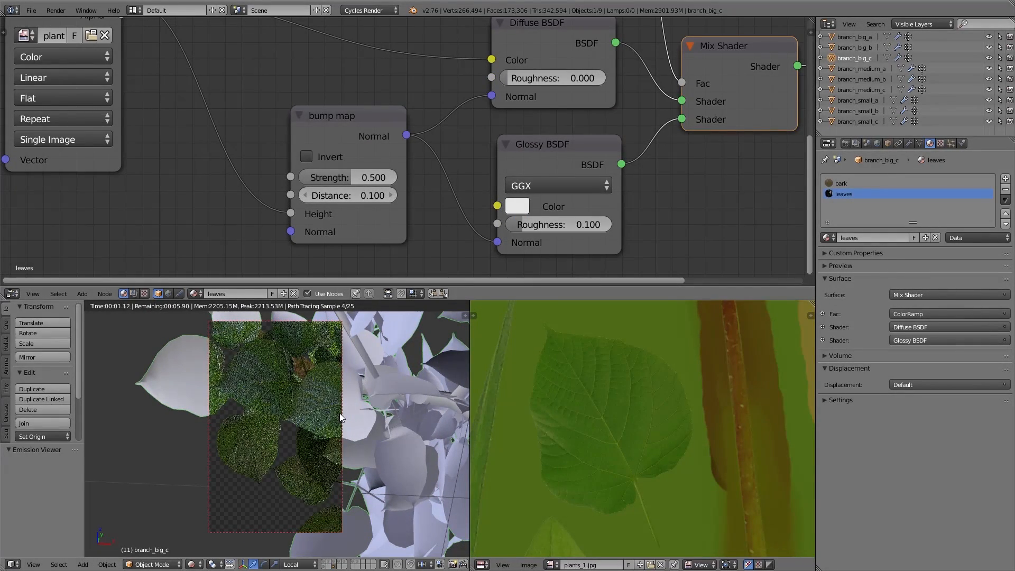
{"action": "left_click", "coordinate": [545, 227]}
{"action": "type", "text": "0.2"}
{"action": "key", "text": "Return"}
Duplicate the Mix Shader and insert the copy between the existing Mix Shader and the Material Output
{"action": "scroll", "coordinate": [289, 426], "scroll_direction": "down", "scroll_amount": 6}
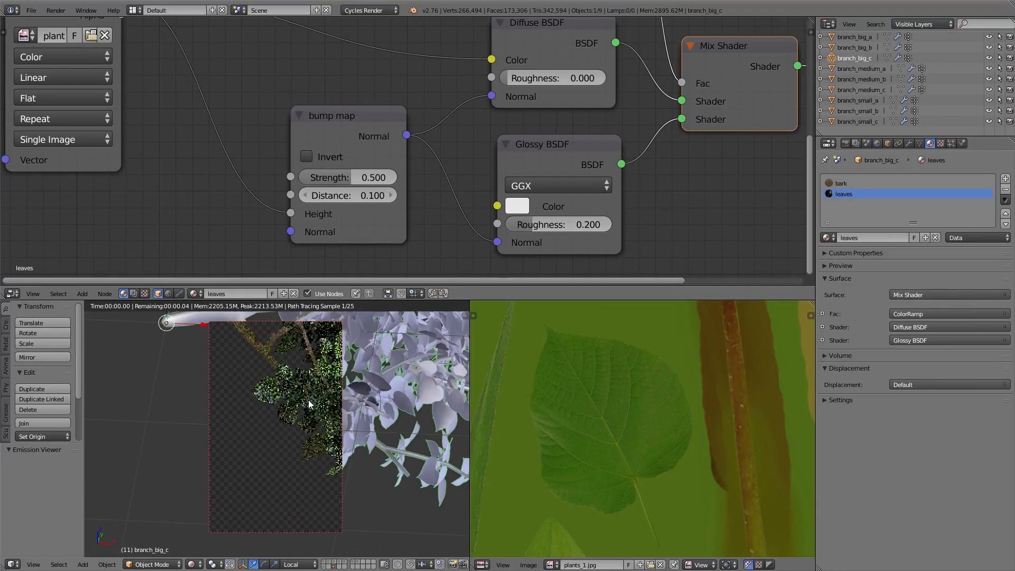
{"action": "middle_click_drag", "start_coordinate": [287, 421], "coordinate": [345, 415]}
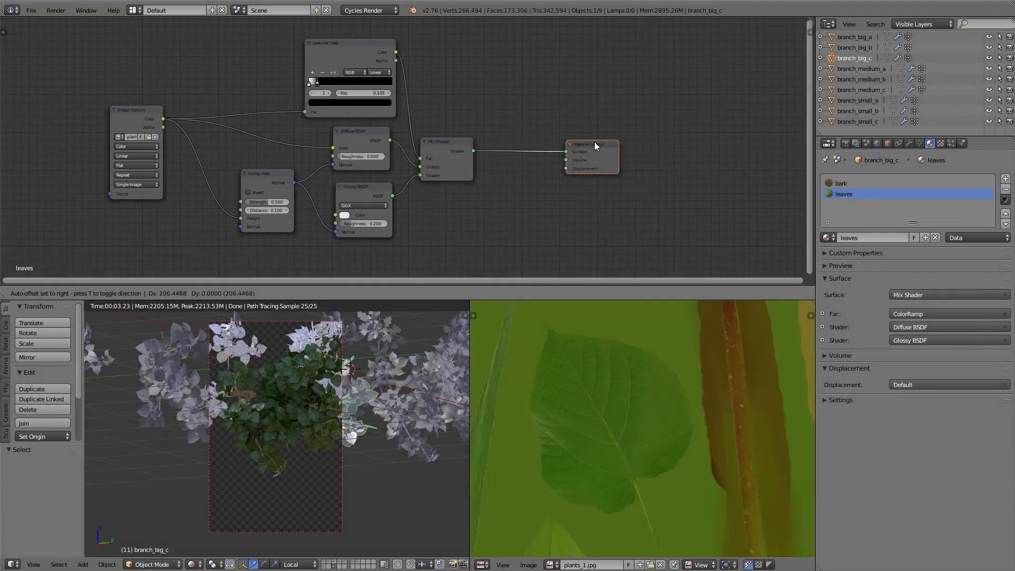
{"action": "left_click_drag", "start_coordinate": [594, 142], "coordinate": [608, 141]}
{"action": "left_click", "coordinate": [448, 146]}
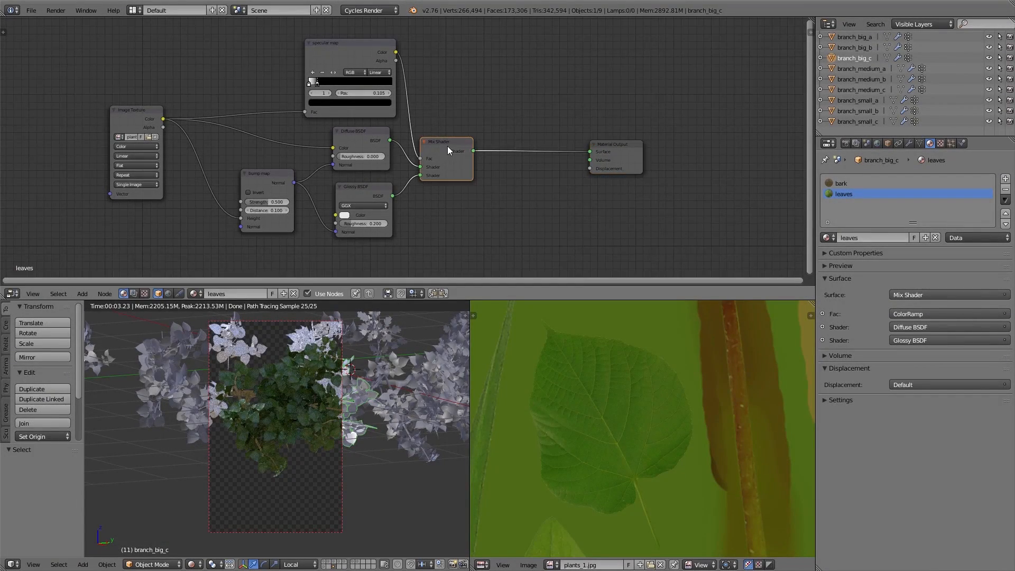
{"action": "scroll", "coordinate": [447, 146], "scroll_direction": "up", "scroll_amount": 2}
{"action": "key", "text": "shift+d"}
{"action": "left_click", "coordinate": [540, 142]}
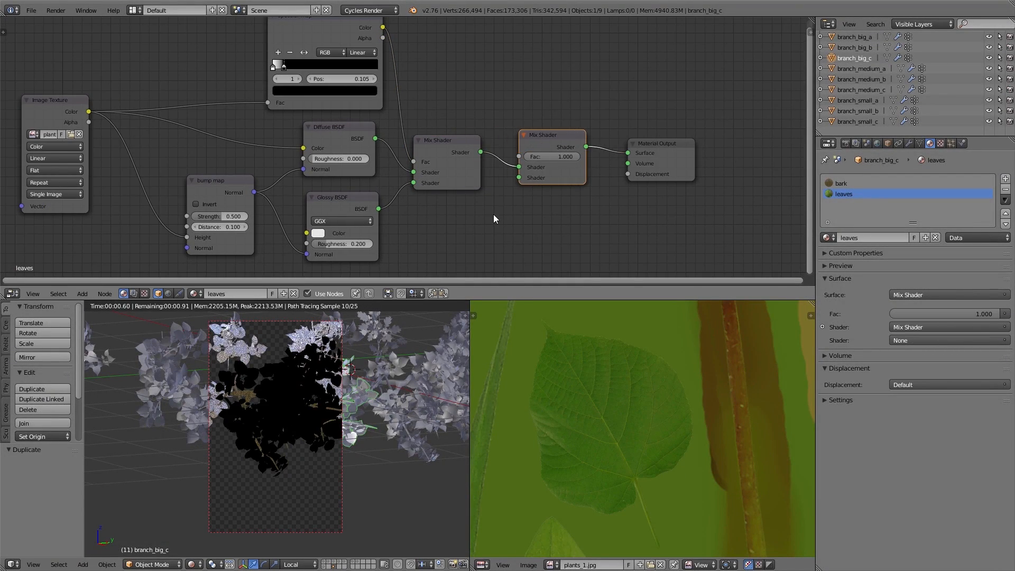
Add a Translucent BSDF and link it to the second Shader input of the new Mix Shader
{"action": "key", "text": "shift+a"}
{"action": "mouse_move", "coordinate": [487, 205]}
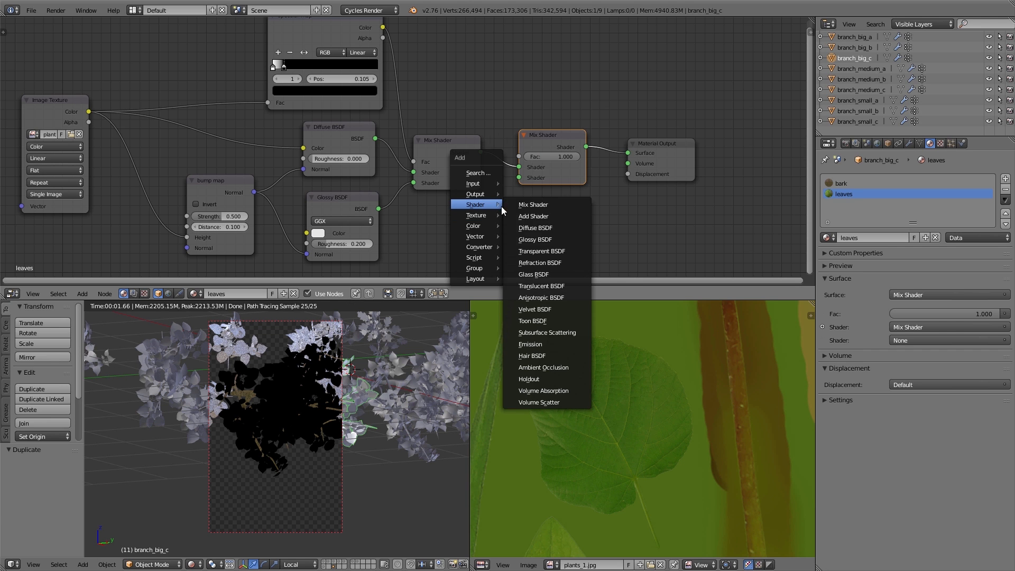
{"action": "left_click", "coordinate": [535, 285]}
{"action": "left_click", "coordinate": [424, 211]}
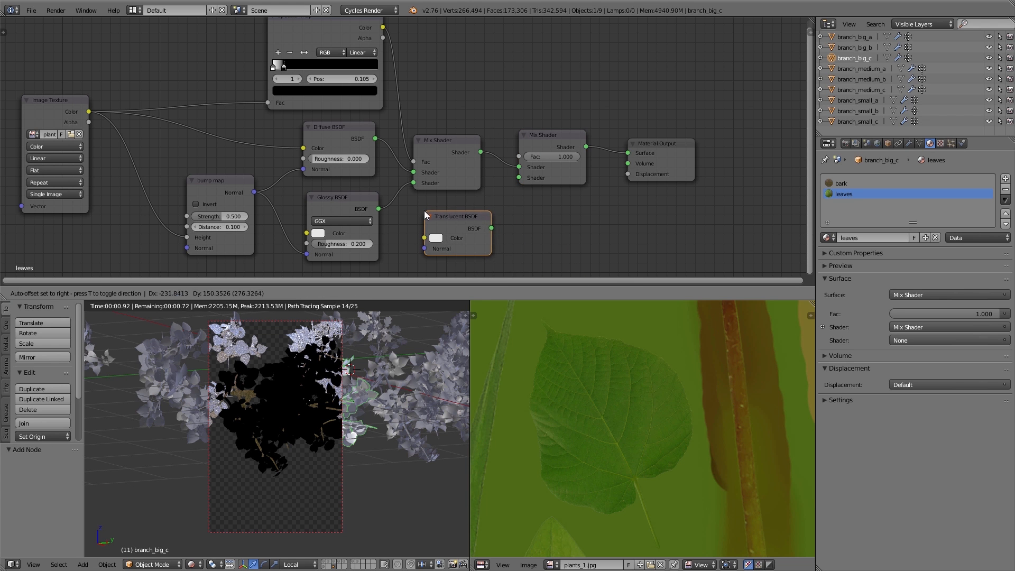
{"action": "left_click_drag", "start_coordinate": [492, 231], "coordinate": [521, 180]}
{"action": "middle_click_drag", "start_coordinate": [520, 179], "coordinate": [603, 152]}
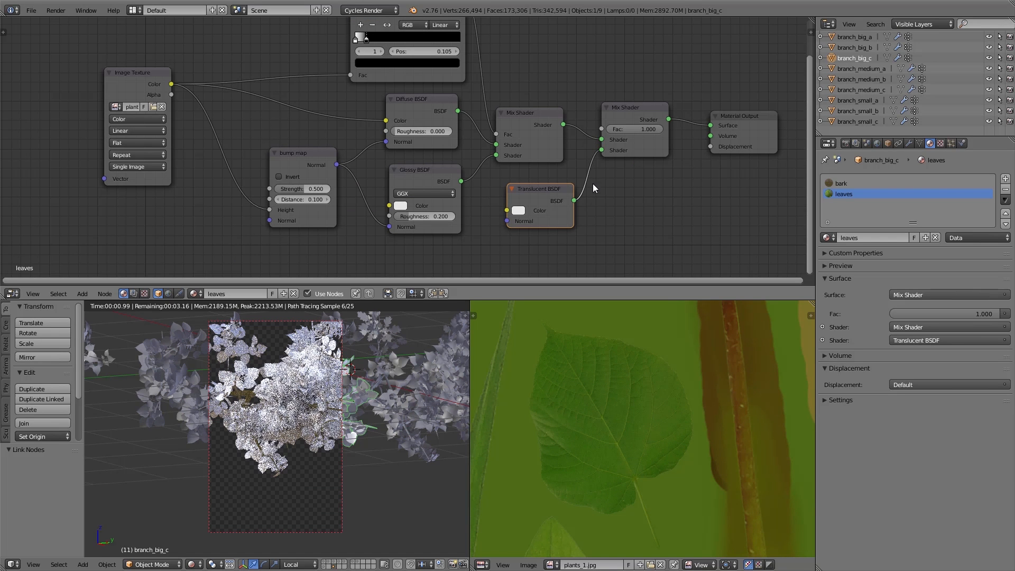
Set the Translucent BSDF color to red and the outer Mix Shader factor to about 0.43
{"action": "left_click", "coordinate": [516, 211]}
{"action": "left_click_drag", "start_coordinate": [551, 114], "coordinate": [548, 142]}
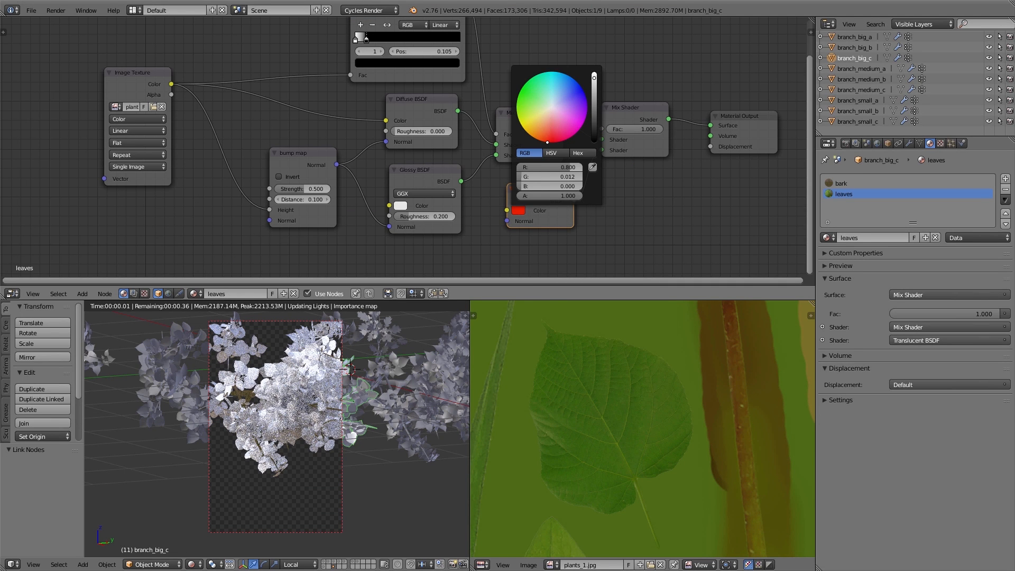
{"action": "left_click_drag", "start_coordinate": [656, 129], "coordinate": [625, 140]}
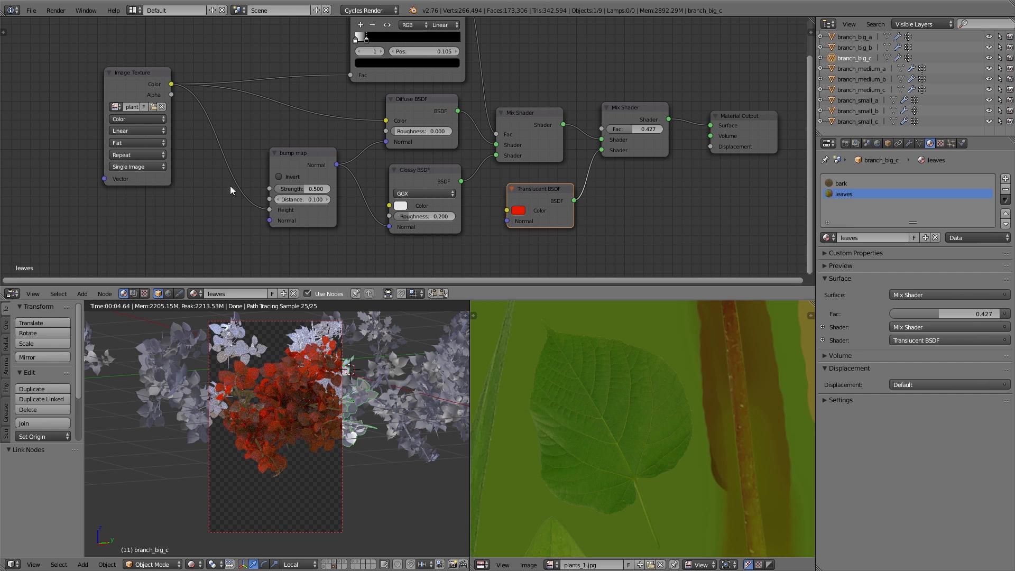
Link the Image Texture's Color to the Translucent BSDF's Color
{"action": "left_click_drag", "start_coordinate": [171, 84], "coordinate": [516, 211]}
{"action": "middle_click_drag", "start_coordinate": [512, 227], "coordinate": [539, 157]}
{"action": "left_click_drag", "start_coordinate": [550, 119], "coordinate": [547, 211]}
Insert an RGB Curves node before the Translucent BSDF and bend its curve upward to brighten the color
{"action": "key", "text": "shift+a"}
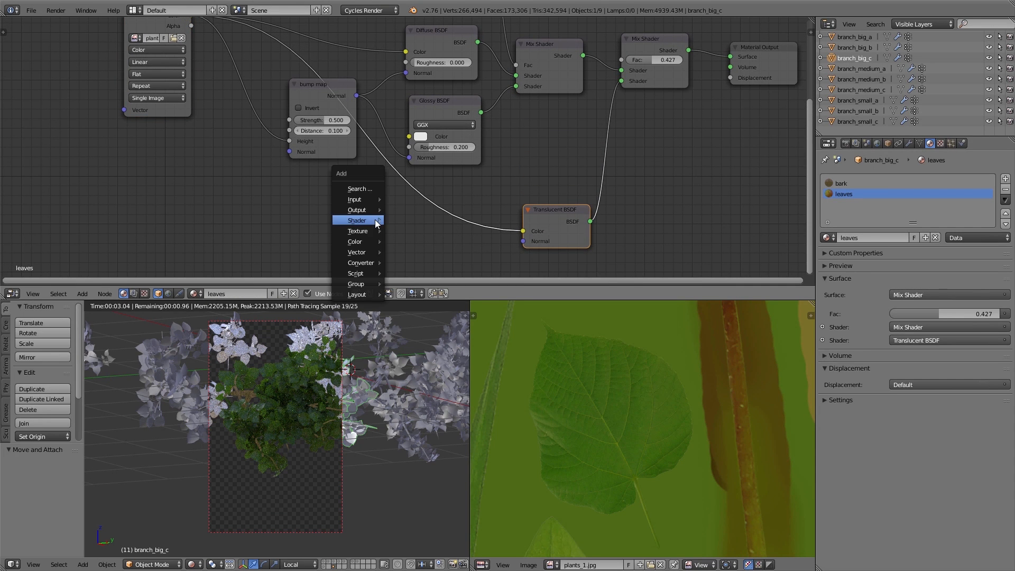
{"action": "mouse_move", "coordinate": [366, 241]}
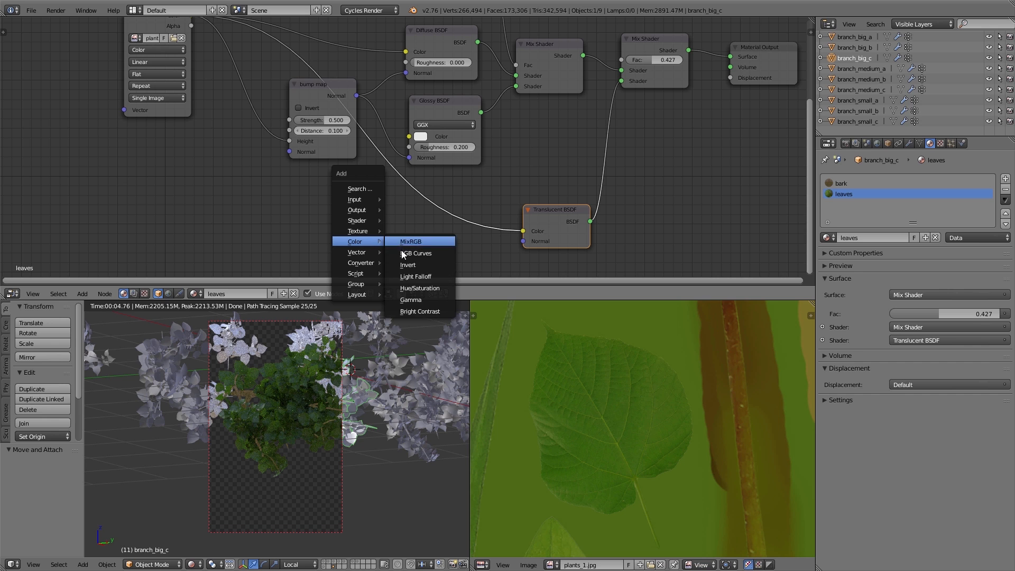
{"action": "left_click", "coordinate": [403, 254]}
{"action": "left_click", "coordinate": [353, 197]}
{"action": "middle_click_drag", "start_coordinate": [408, 267], "coordinate": [427, 204]}
{"action": "left_click_drag", "start_coordinate": [428, 205], "coordinate": [412, 193]}
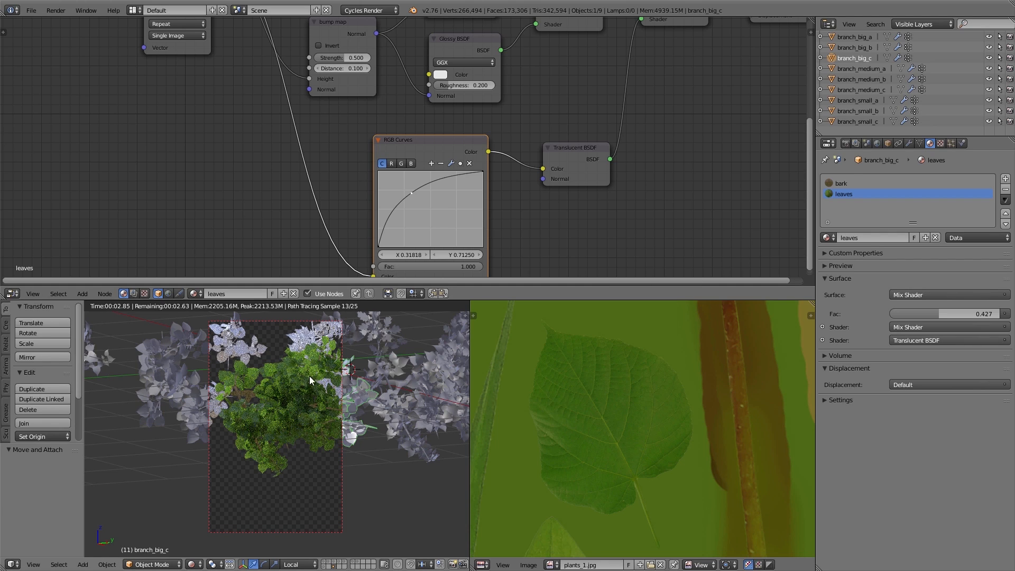
{"action": "scroll", "coordinate": [300, 365], "scroll_direction": "up", "scroll_amount": 3}
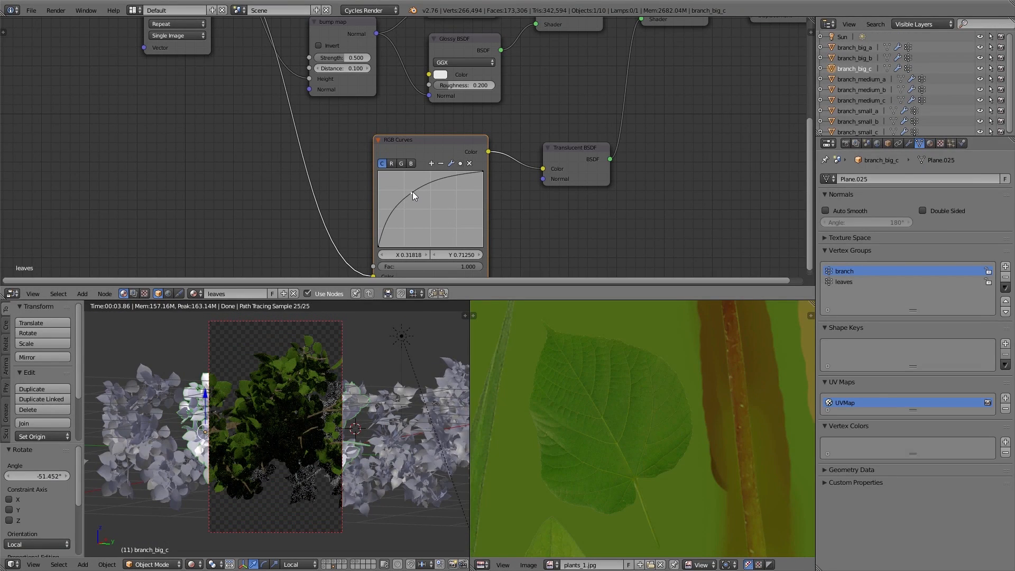
{"action": "left_click_drag", "start_coordinate": [412, 194], "coordinate": [406, 189]}
Set the outer Mix Shader factor to 0.8
{"action": "middle_click_drag", "start_coordinate": [595, 101], "coordinate": [588, 154]}
{"action": "left_click_drag", "start_coordinate": [662, 55], "coordinate": [700, 56]}
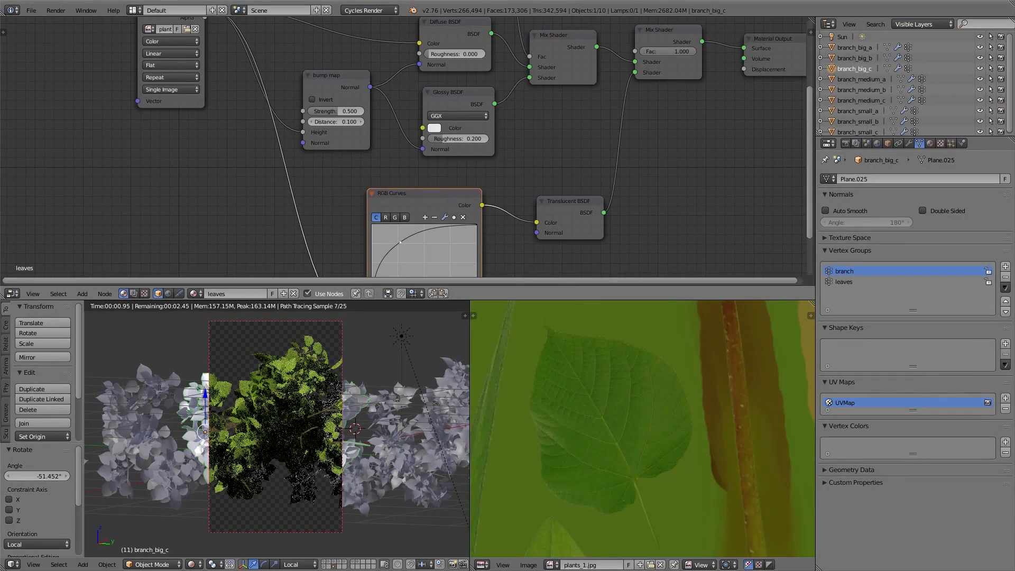
{"action": "left_click", "coordinate": [681, 55]}
{"action": "type", "text": "0.8"}
{"action": "key", "text": "Return"}
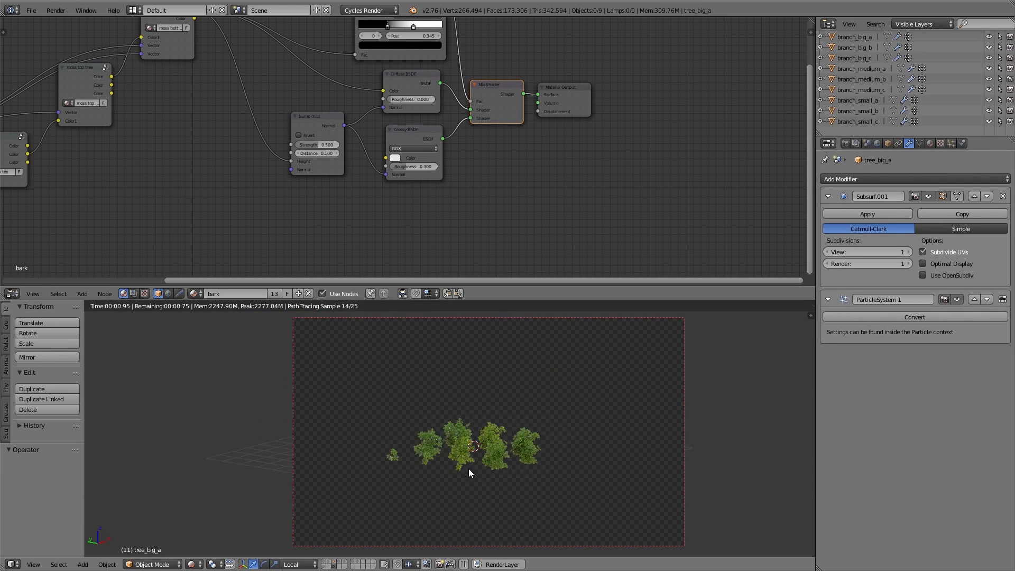
Select a small branch object, maximize the node editor, move the Image Texture aside and add a MixRGB node
{"action": "scroll", "coordinate": [468, 455], "scroll_direction": "up", "scroll_amount": 3}
{"action": "right_click", "coordinate": [463, 436]}
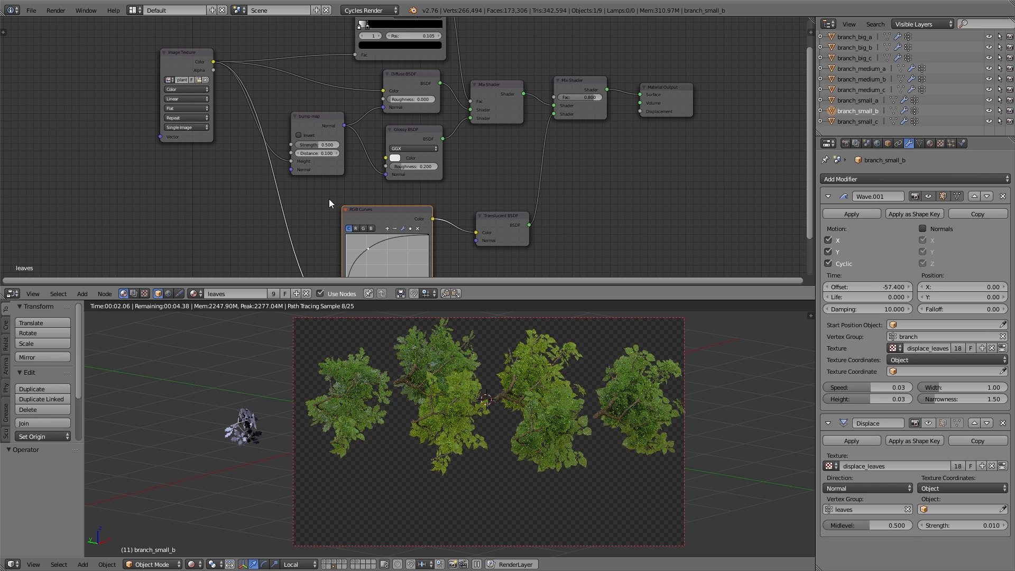
{"action": "key", "text": "ctrl+space"}
{"action": "middle_click_drag", "start_coordinate": [331, 211], "coordinate": [452, 210]}
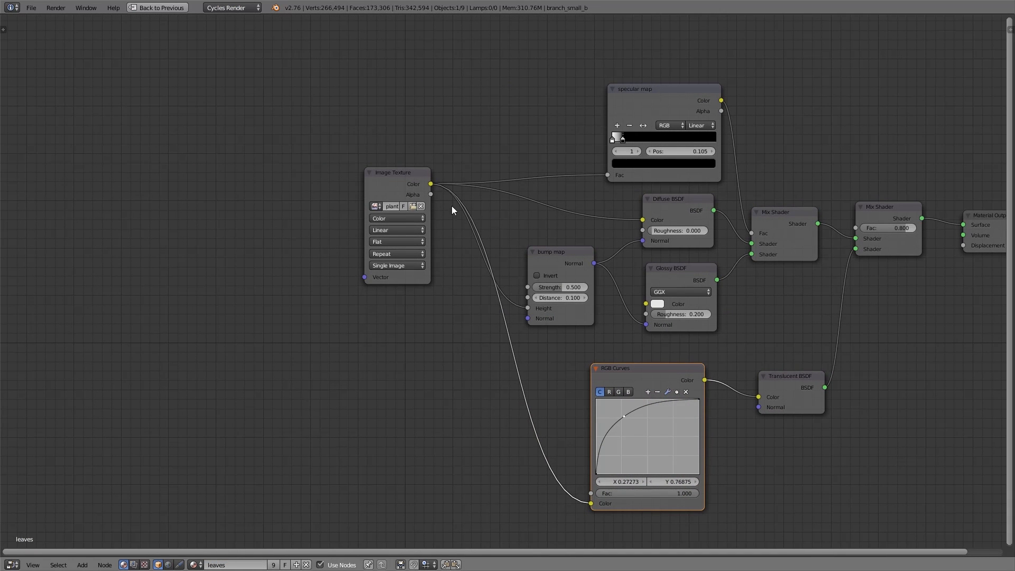
{"action": "left_click_drag", "start_coordinate": [384, 179], "coordinate": [188, 192]}
{"action": "key", "text": "shift+a"}
{"action": "mouse_move", "coordinate": [388, 286]}
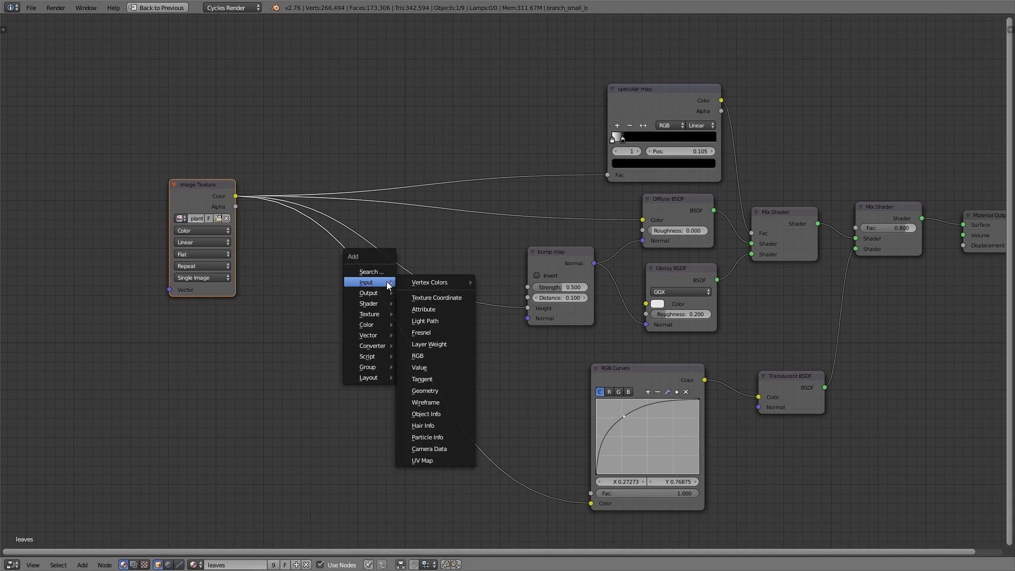
{"action": "mouse_move", "coordinate": [372, 326]}
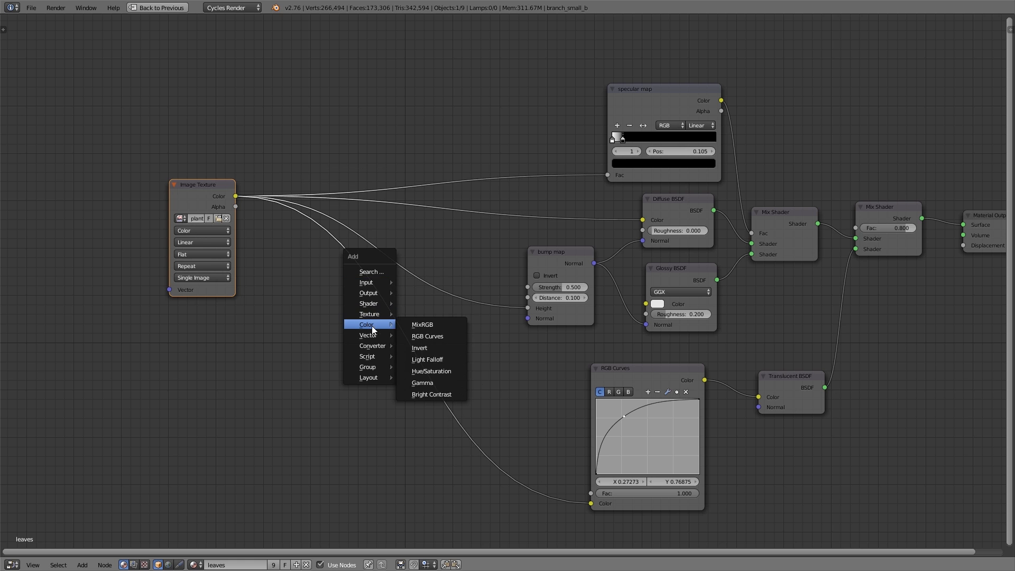
{"action": "left_click", "coordinate": [408, 324]}
{"action": "left_click", "coordinate": [306, 249]}
Route the MixRGB output to the bump map Height, specular map Fac and Diffuse Color, and feed the Image Texture into its Color1
{"action": "left_click_drag", "start_coordinate": [376, 274], "coordinate": [529, 308]}
{"action": "left_click_drag", "start_coordinate": [376, 274], "coordinate": [607, 175]}
{"action": "left_click_drag", "start_coordinate": [381, 274], "coordinate": [643, 220]}
{"action": "left_click_drag", "start_coordinate": [332, 262], "coordinate": [385, 161]}
{"action": "key", "text": "KP_Decimal"}
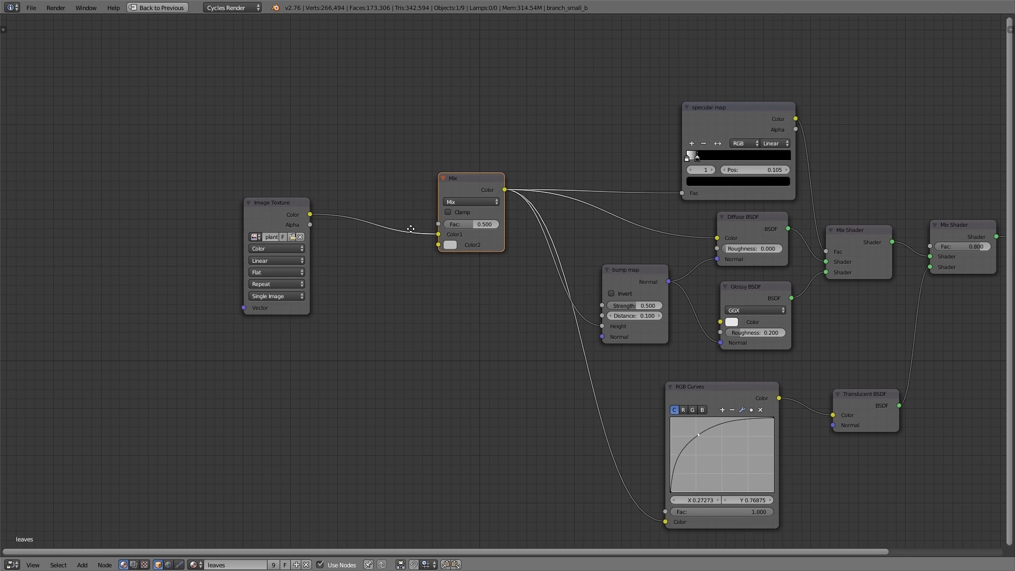
Move the Image Texture aside and insert an RGB Curves node between it and the Mix node's Color1
{"action": "left_click_drag", "start_coordinate": [284, 217], "coordinate": [174, 230]}
{"action": "key", "text": "shift+a"}
{"action": "mouse_move", "coordinate": [352, 304]}
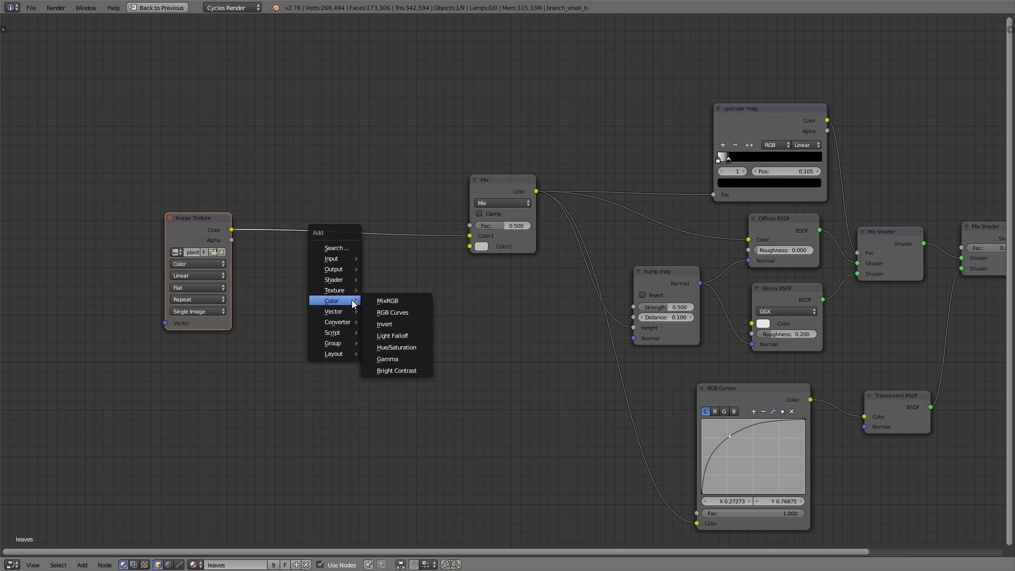
{"action": "left_click", "coordinate": [393, 311]}
{"action": "left_click", "coordinate": [299, 165]}
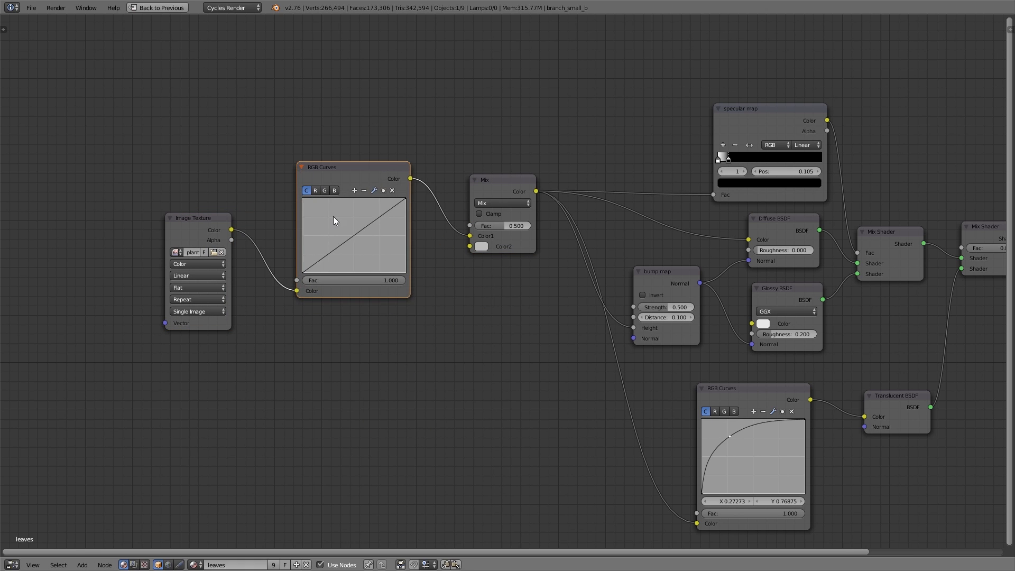
Duplicate the RGB Curves node, feed the Image Texture color into the copy and connect its output to the Mix Color2
{"action": "key", "text": "shift+d"}
{"action": "left_click", "coordinate": [335, 361]}
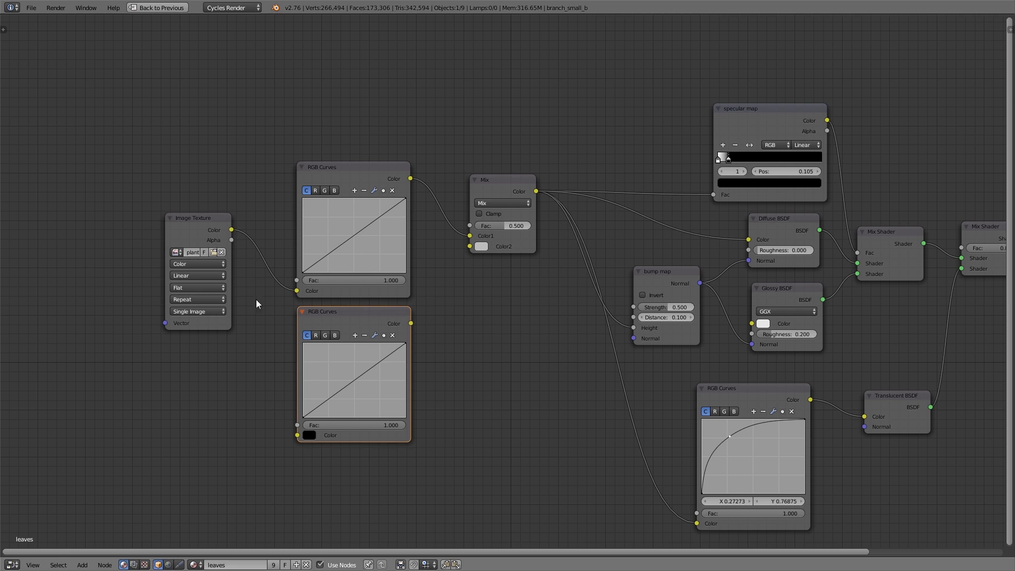
{"action": "left_click_drag", "start_coordinate": [231, 230], "coordinate": [297, 435]}
{"action": "left_click_drag", "start_coordinate": [411, 324], "coordinate": [471, 246]}
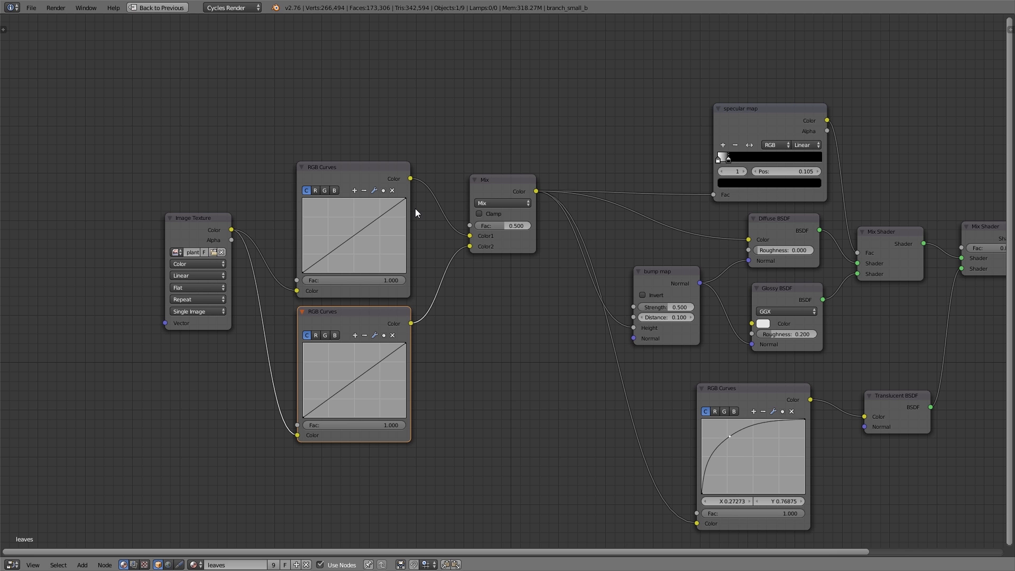
Add a ColorRamp node and connect its Color output to the Mix node's Fac
{"action": "middle_click_drag", "start_coordinate": [415, 208], "coordinate": [447, 279]}
{"action": "key", "text": "shift+a"}
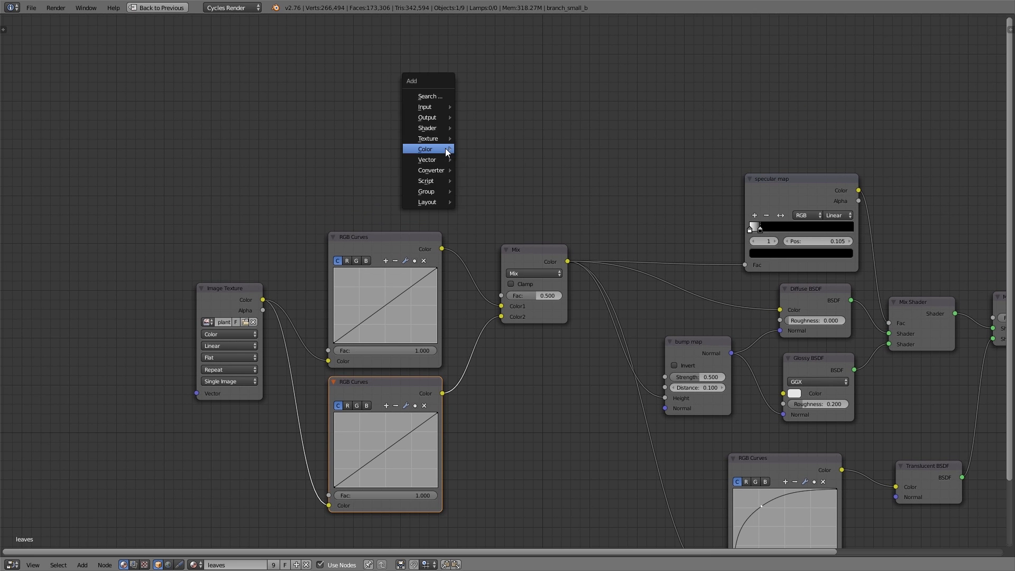
{"action": "mouse_move", "coordinate": [440, 152]}
{"action": "left_click", "coordinate": [478, 180]}
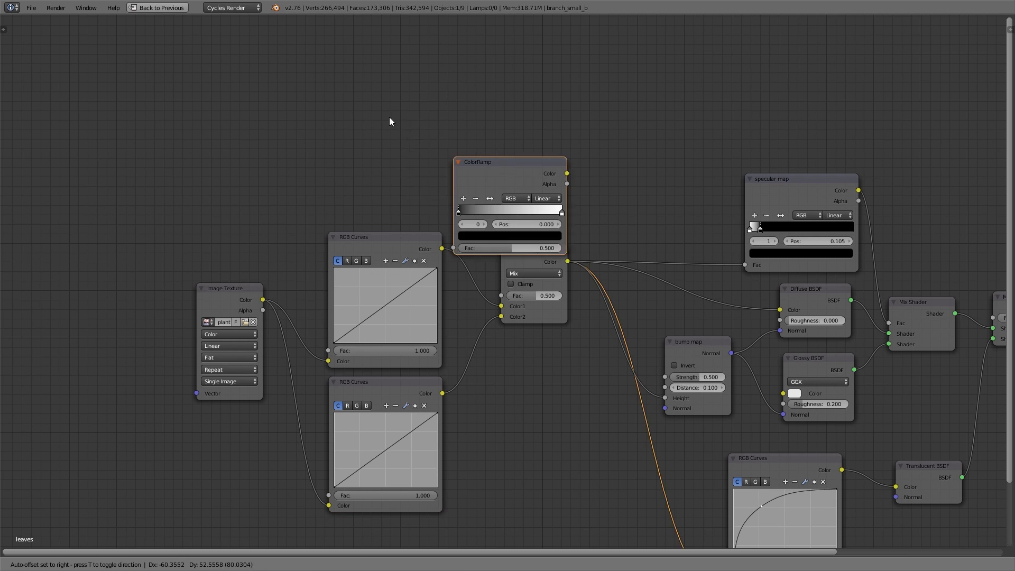
{"action": "left_click", "coordinate": [321, 106]}
{"action": "left_click_drag", "start_coordinate": [433, 120], "coordinate": [502, 296]}
Add an Object Info node and connect its Random output to the ColorRamp Fac
{"action": "key", "text": "shift+a"}
{"action": "mouse_move", "coordinate": [542, 97]}
{"action": "left_click", "coordinate": [597, 216]}
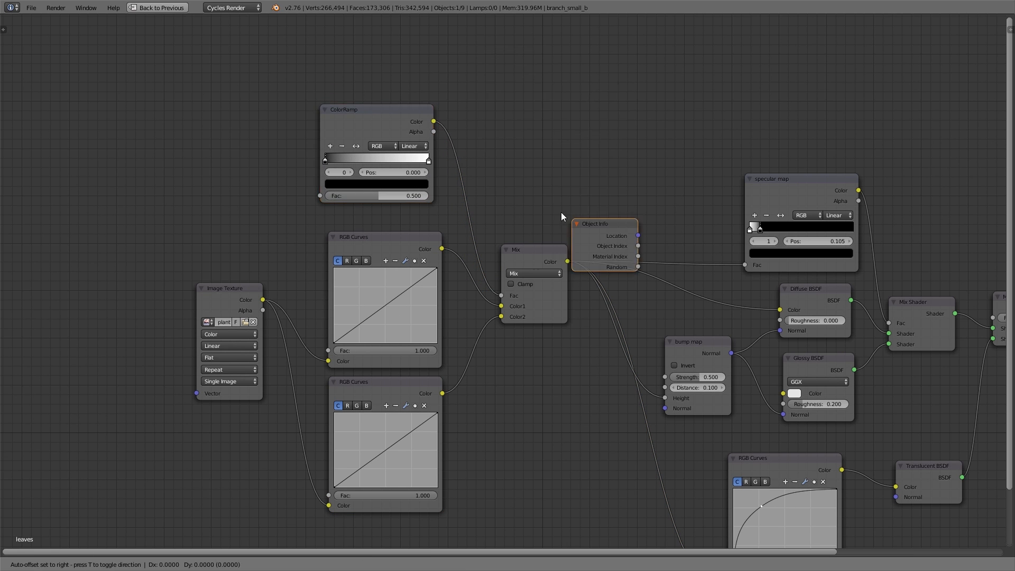
{"action": "left_click", "coordinate": [178, 127]}
{"action": "scroll", "coordinate": [208, 167], "scroll_direction": "up", "scroll_amount": 2}
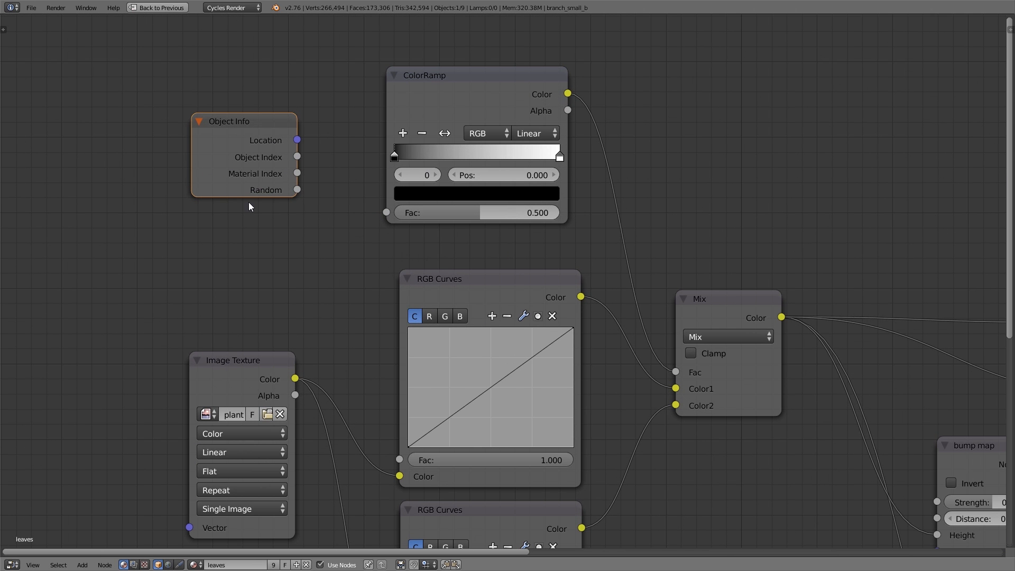
{"action": "left_click_drag", "start_coordinate": [299, 192], "coordinate": [388, 218]}
{"action": "scroll", "coordinate": [397, 218], "scroll_direction": "down", "scroll_amount": 1}
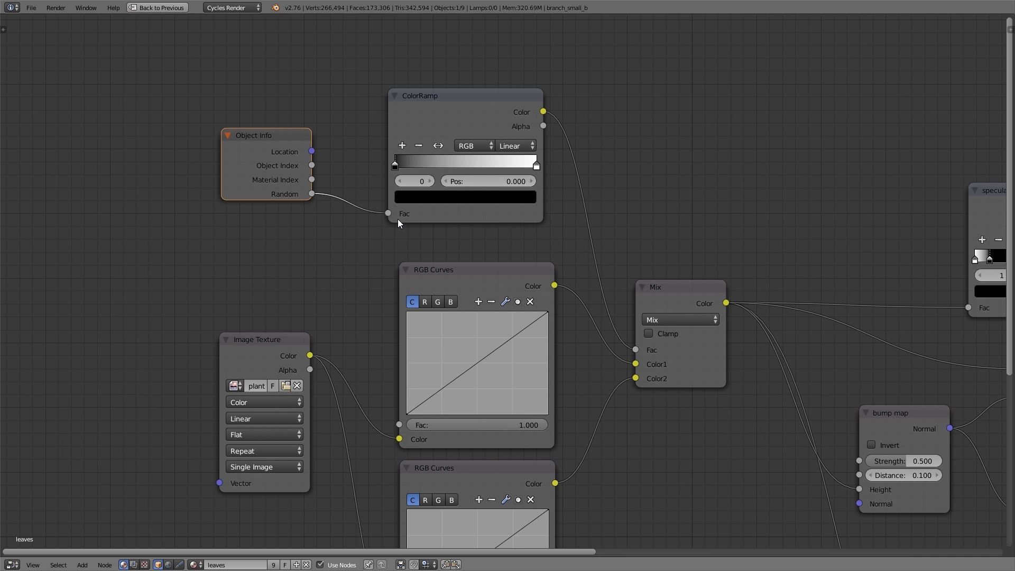
Bend the lower RGB Curves node's curve upward to brighten its color
{"action": "middle_click_drag", "start_coordinate": [397, 218], "coordinate": [328, 77]}
{"action": "left_click_drag", "start_coordinate": [406, 418], "coordinate": [391, 391]}
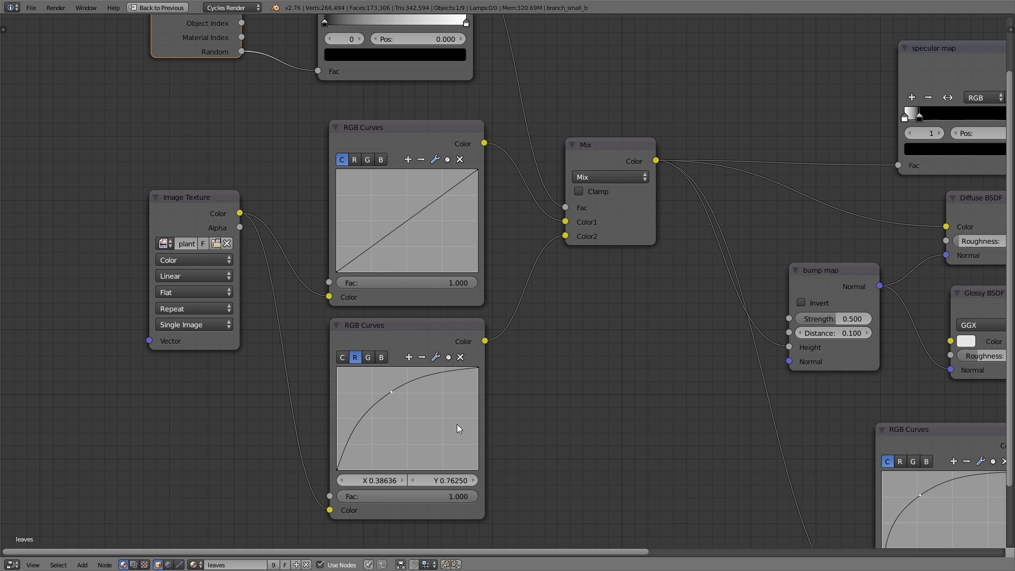
Return to the split layout with the render preview and bend the upper RGB Curves node's red curve upward
{"action": "key", "text": "ctrl+Up"}
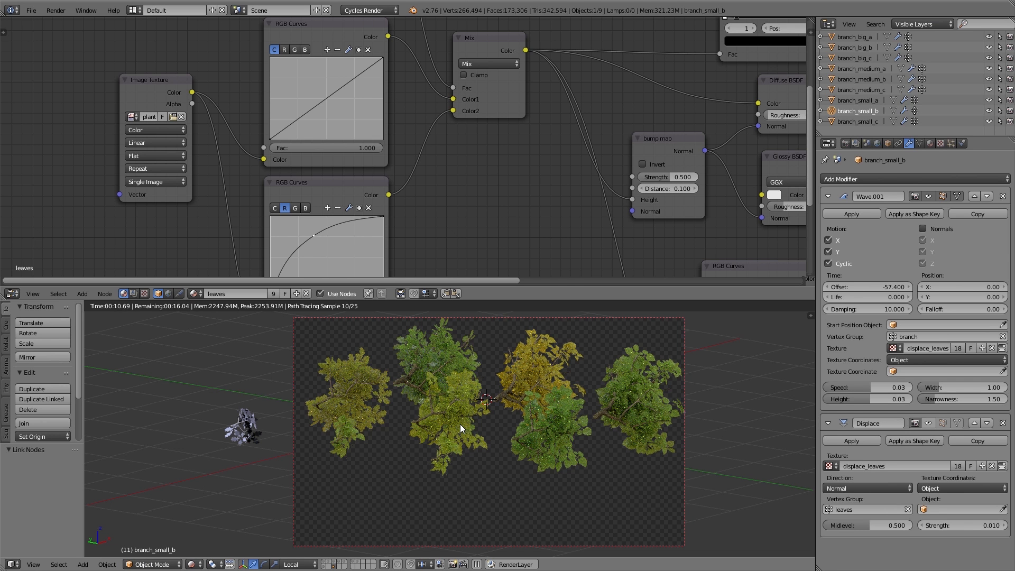
{"action": "scroll", "coordinate": [460, 424], "scroll_direction": "down", "scroll_amount": 1}
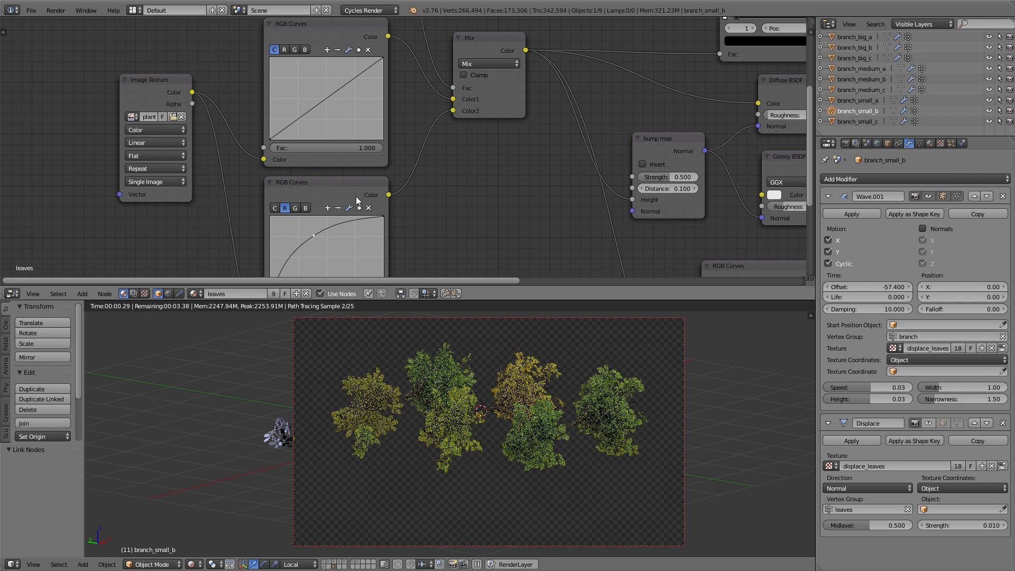
{"action": "left_click", "coordinate": [285, 49]}
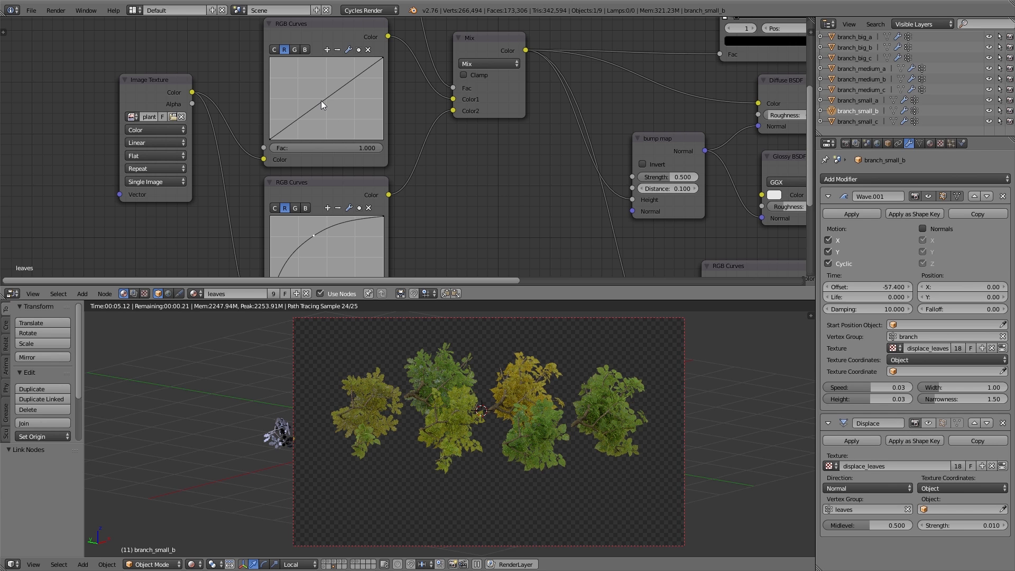
{"action": "left_click_drag", "start_coordinate": [321, 100], "coordinate": [303, 69]}
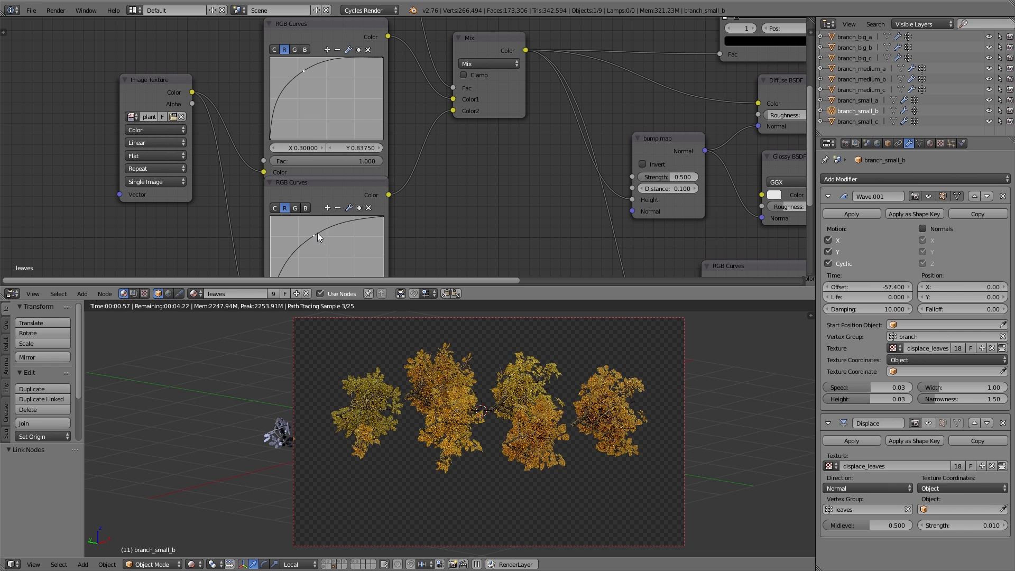
Adjust the lower RGB Curves node's red curve and bend its green curve downward
{"action": "left_click_drag", "start_coordinate": [317, 233], "coordinate": [324, 238]}
{"action": "left_click", "coordinate": [296, 207]}
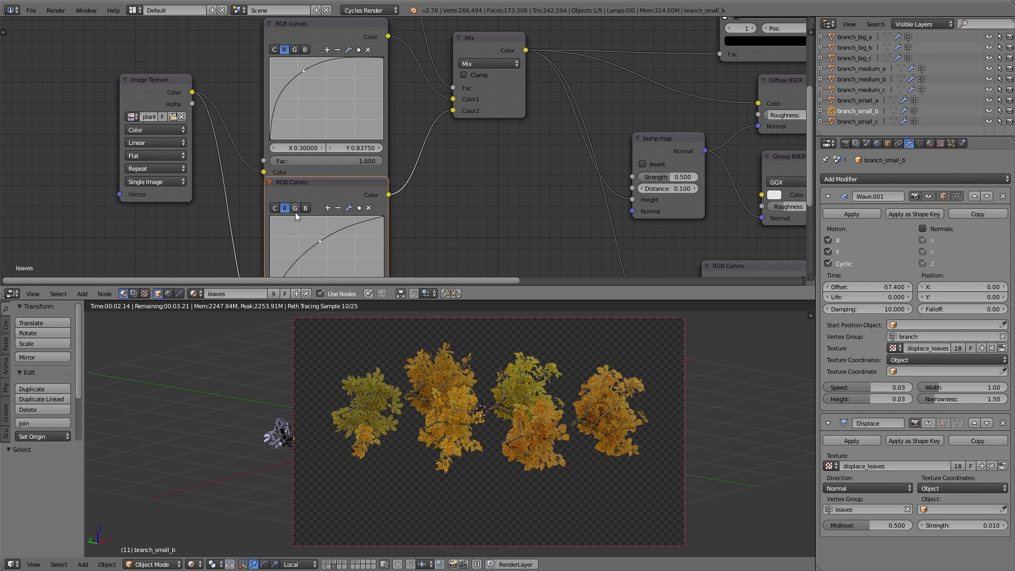
{"action": "mouse_move", "coordinate": [328, 253]}
{"action": "left_mouse_down"}
{"action": "mouse_move", "coordinate": [308, 227]}
{"action": "mouse_move", "coordinate": [340, 270]}
{"action": "left_mouse_up"}
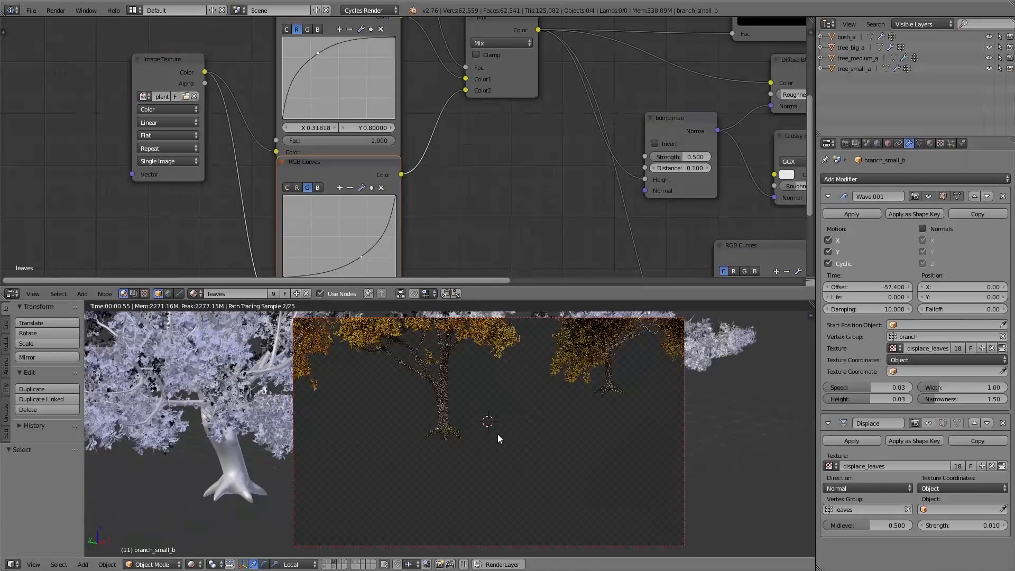
Flatten the upper red curve toward linear and reshape the lower node's green and blue curves
{"action": "scroll", "coordinate": [519, 448], "scroll_direction": "up", "scroll_amount": 5}
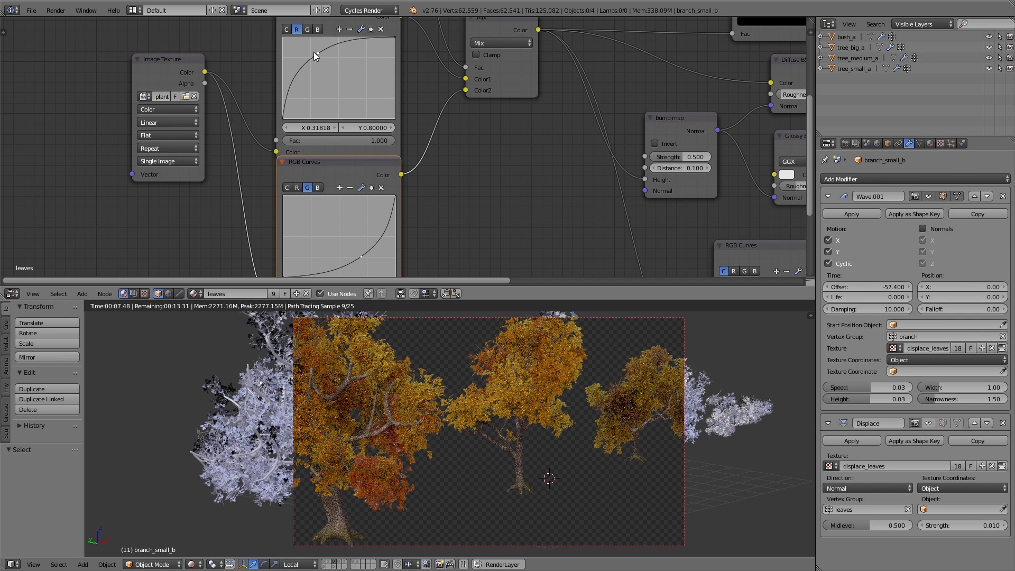
{"action": "left_click_drag", "start_coordinate": [318, 52], "coordinate": [332, 76]}
{"action": "left_click_drag", "start_coordinate": [359, 259], "coordinate": [329, 229]}
{"action": "left_click", "coordinate": [319, 189]}
{"action": "left_click_drag", "start_coordinate": [365, 268], "coordinate": [339, 240]}
Adjust the lower RGB Curves node's red curve and bend its combined curve slightly downward
{"action": "left_click", "coordinate": [297, 188]}
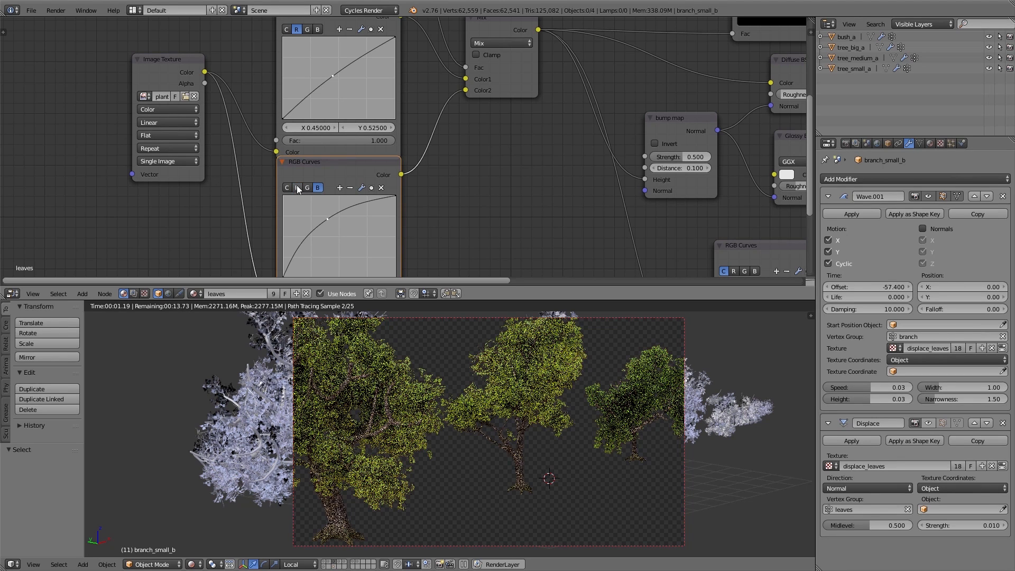
{"action": "left_click", "coordinate": [298, 189]}
{"action": "left_click_drag", "start_coordinate": [322, 216], "coordinate": [339, 240]}
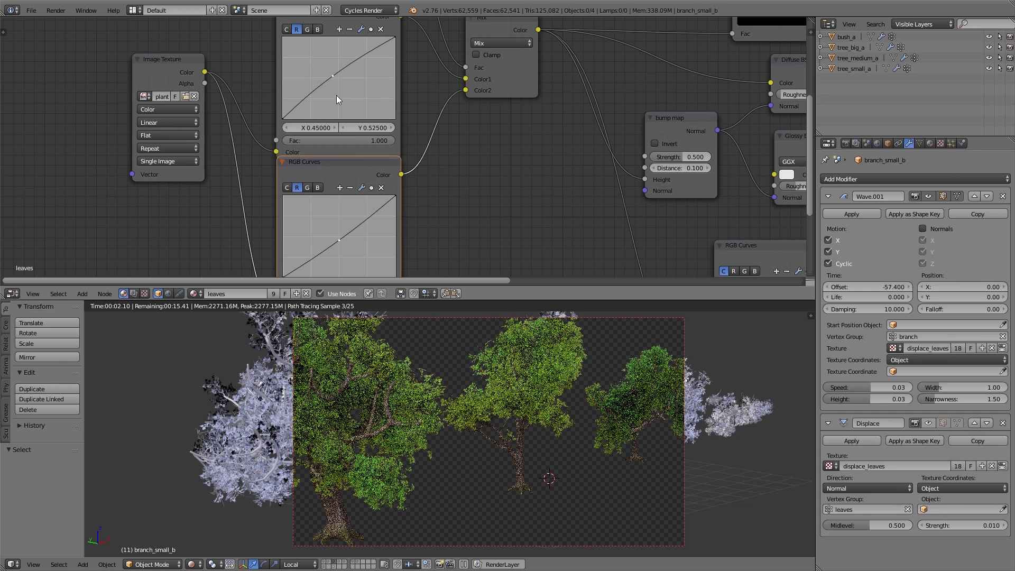
{"action": "left_click", "coordinate": [287, 188]}
{"action": "left_click_drag", "start_coordinate": [336, 246], "coordinate": [348, 251]}
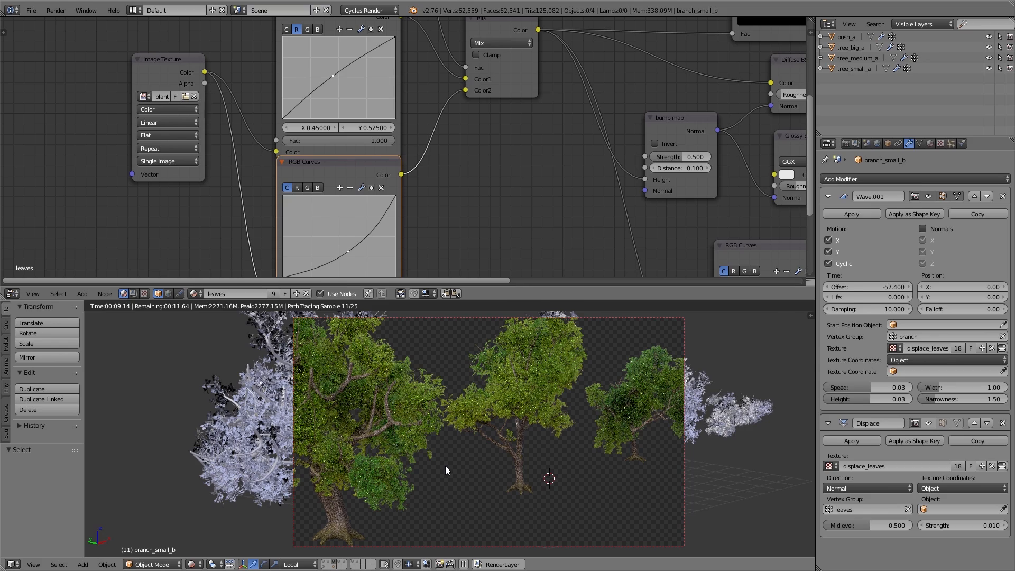
Clear the viewport render border to preview the plant models with the leaves material
{"action": "key", "text": "ctrl+Up"}
{"action": "key", "text": "ctrl+b"}
{"action": "key", "text": "Escape"}
{"action": "key", "text": "ctrl+alt+b"}
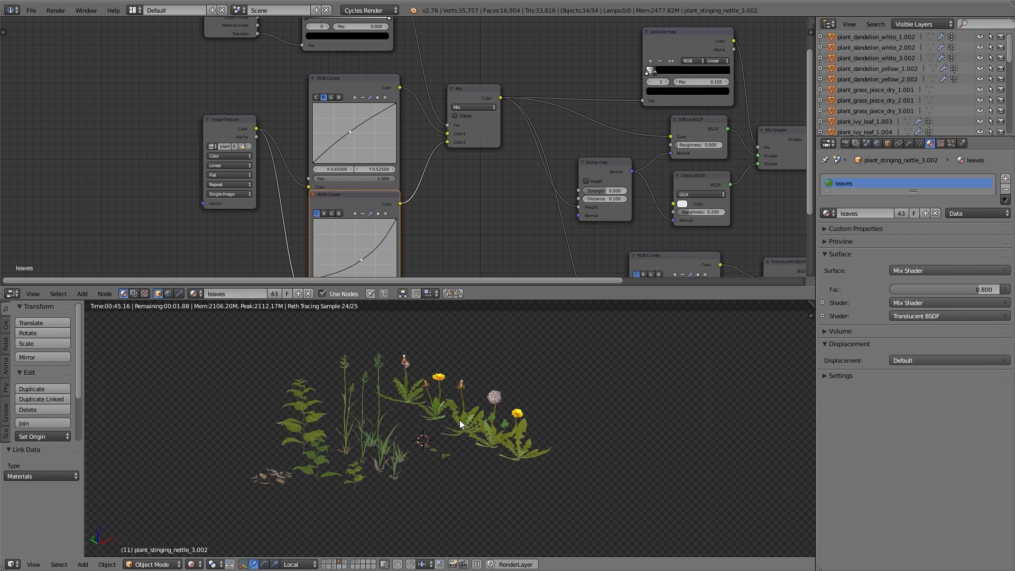
{"action": "scroll", "coordinate": [364, 433], "scroll_direction": "up", "scroll_amount": 2}
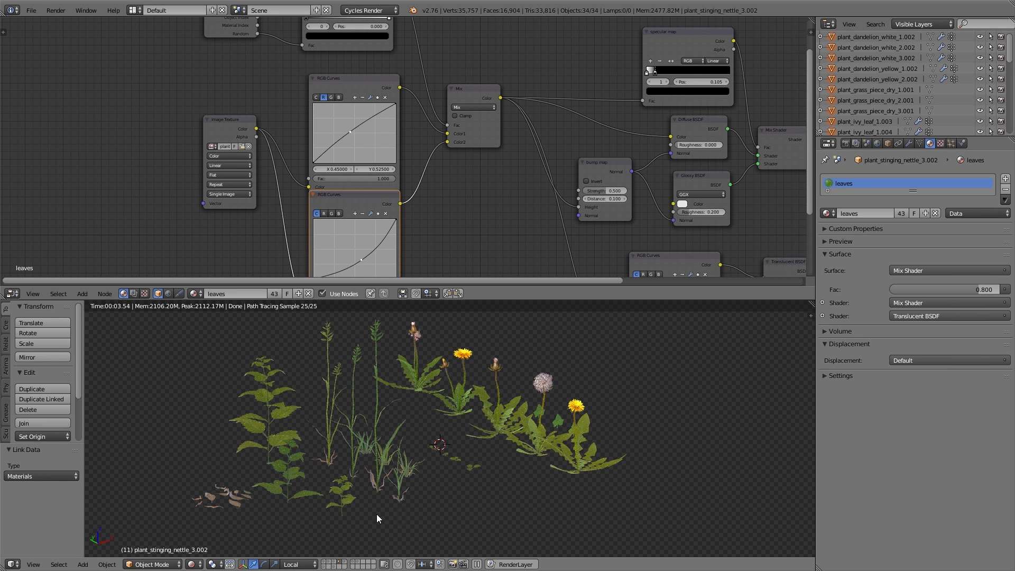
Bend the lower RGB Curves node's red curve upward and the upper node's red curve downward
{"action": "mouse_move", "coordinate": [361, 260]}
{"action": "left_mouse_down"}
{"action": "mouse_move", "coordinate": [341, 239]}
{"action": "mouse_move", "coordinate": [358, 260]}
{"action": "left_mouse_up"}
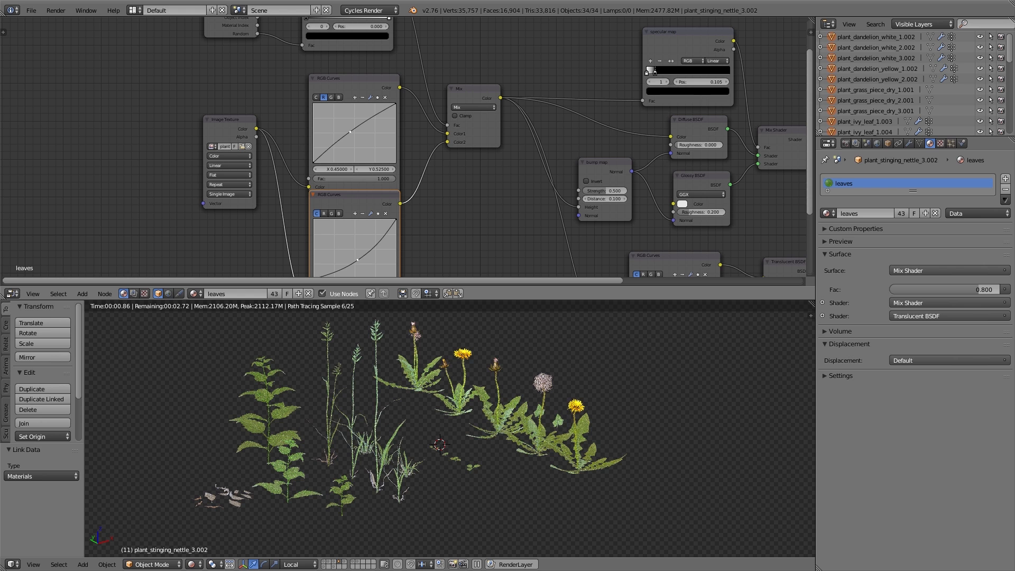
{"action": "left_click", "coordinate": [324, 213]}
{"action": "left_click_drag", "start_coordinate": [348, 250], "coordinate": [336, 236]}
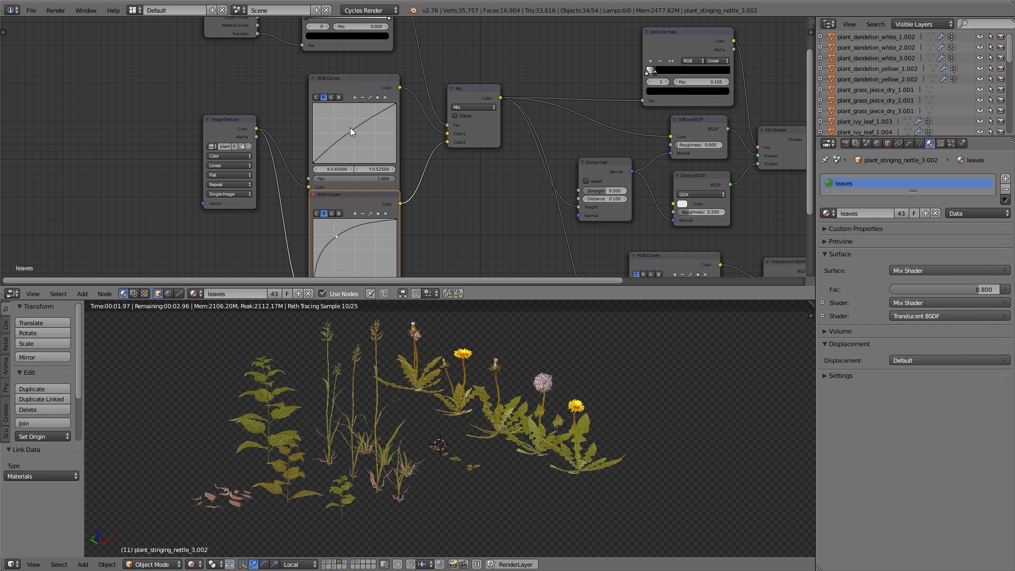
{"action": "left_click_drag", "start_coordinate": [349, 130], "coordinate": [359, 149]}
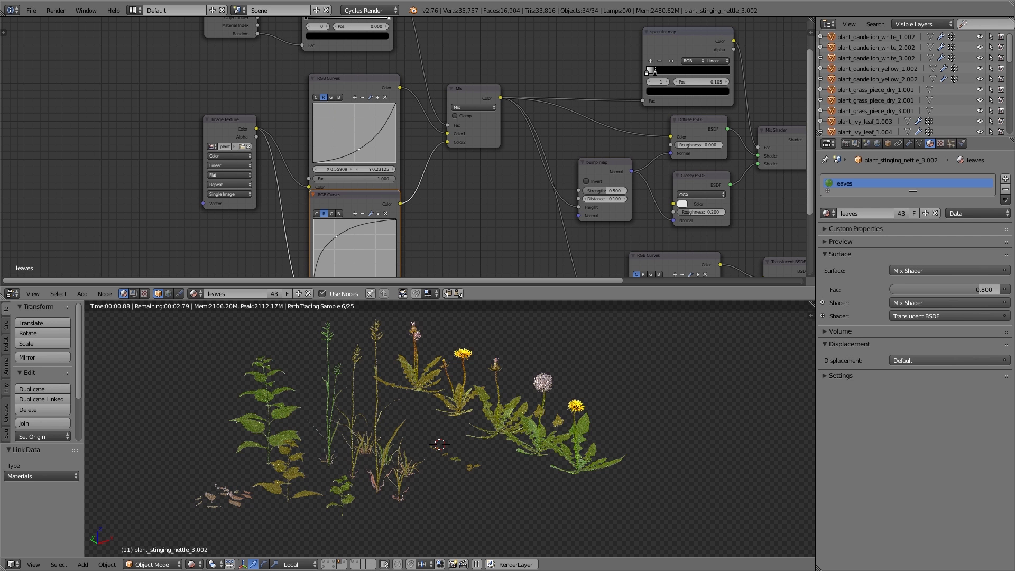
Tweak the lower RGB Curves node's red curve and bend its blue curve downward
{"action": "left_click_drag", "start_coordinate": [336, 235], "coordinate": [332, 233]}
{"action": "left_click", "coordinate": [333, 214]}
{"action": "left_click", "coordinate": [339, 214]}
{"action": "left_click_drag", "start_coordinate": [347, 236], "coordinate": [370, 261]}
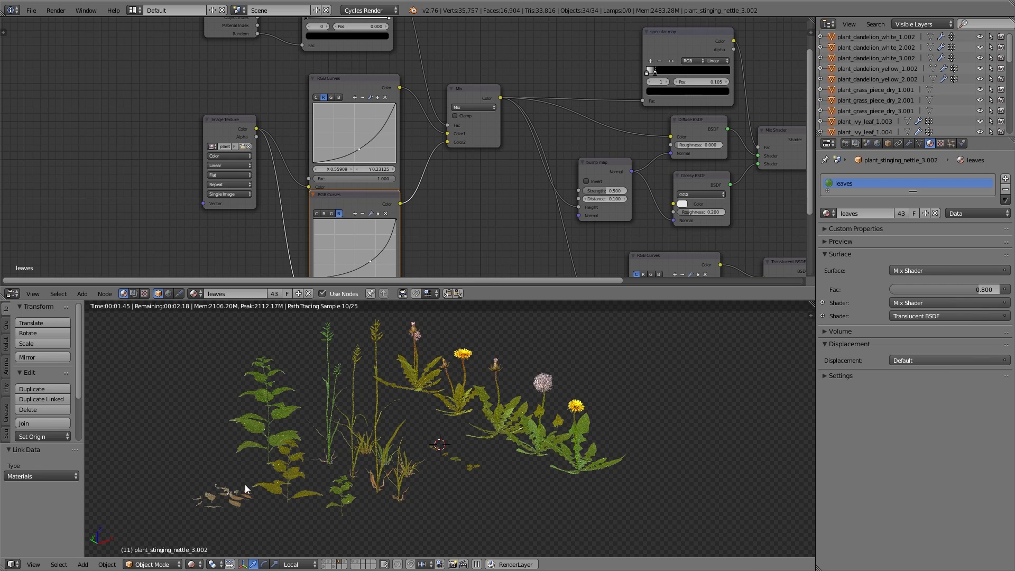
Preview the specular map alone in the render, then restore the outer Mix Shader as the output
{"action": "middle_click_drag", "start_coordinate": [642, 184], "coordinate": [566, 165]}
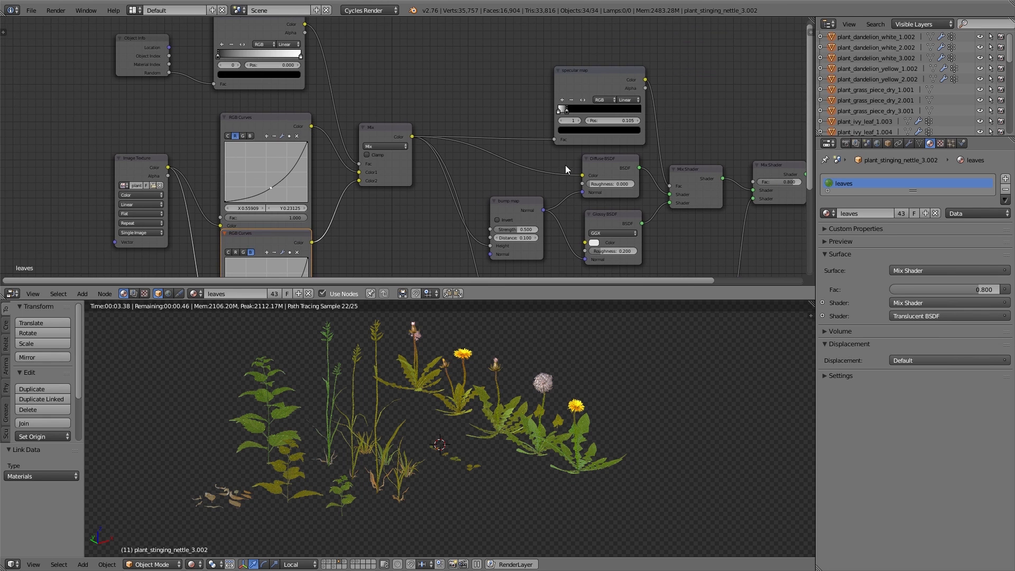
{"action": "middle_click_drag", "start_coordinate": [631, 75], "coordinate": [549, 121]}
{"action": "scroll", "coordinate": [549, 121], "scroll_direction": "up", "scroll_amount": 2}
{"action": "left_click", "coordinate": [503, 68], "text": "ctrl+shift"}
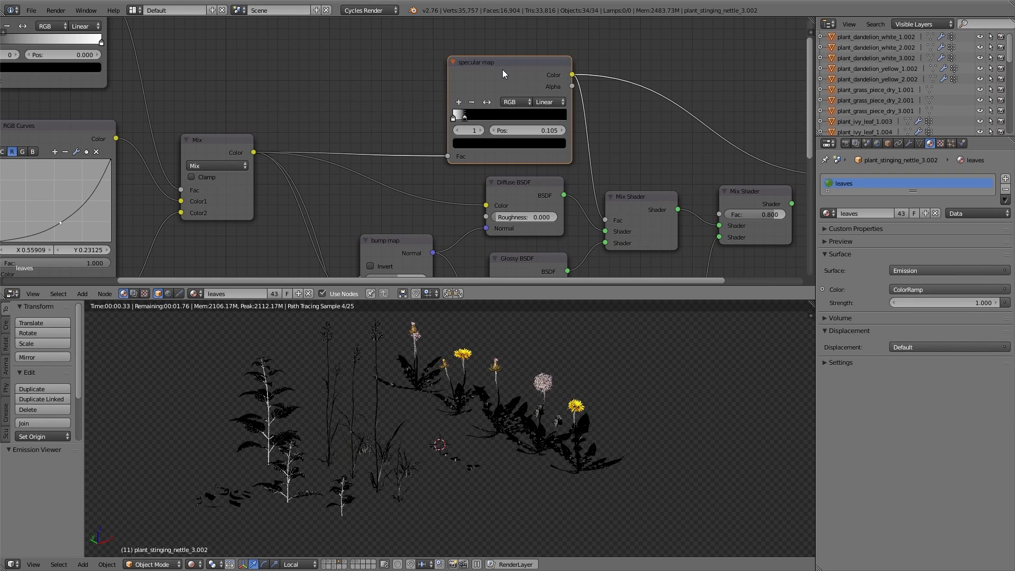
{"action": "scroll", "coordinate": [502, 69], "scroll_direction": "up", "scroll_amount": 2}
{"action": "scroll", "coordinate": [505, 87], "scroll_direction": "down", "scroll_amount": 2}
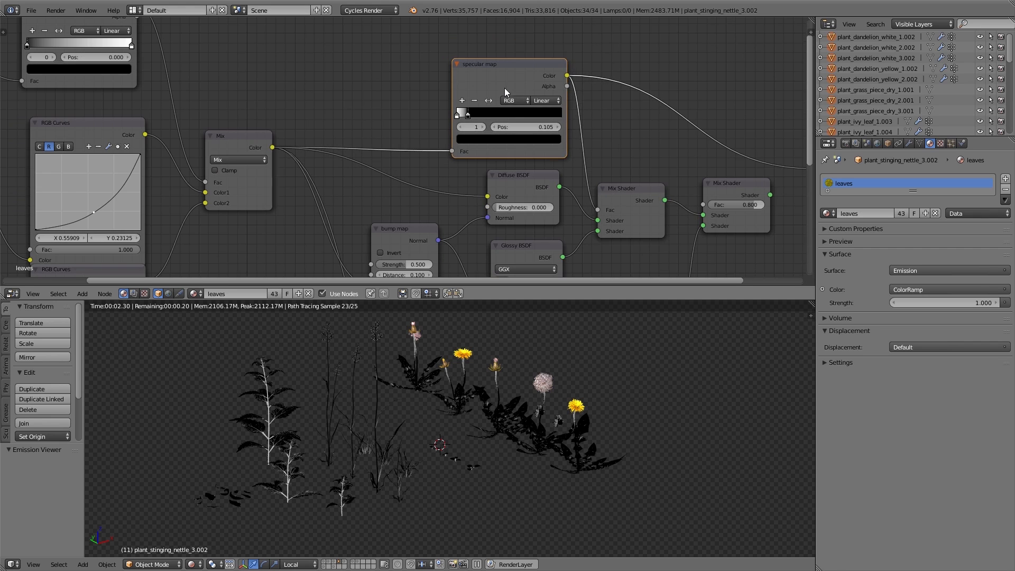
{"action": "left_click", "coordinate": [625, 193], "text": "ctrl+shift"}
{"action": "left_click", "coordinate": [741, 189], "text": "ctrl+shift"}
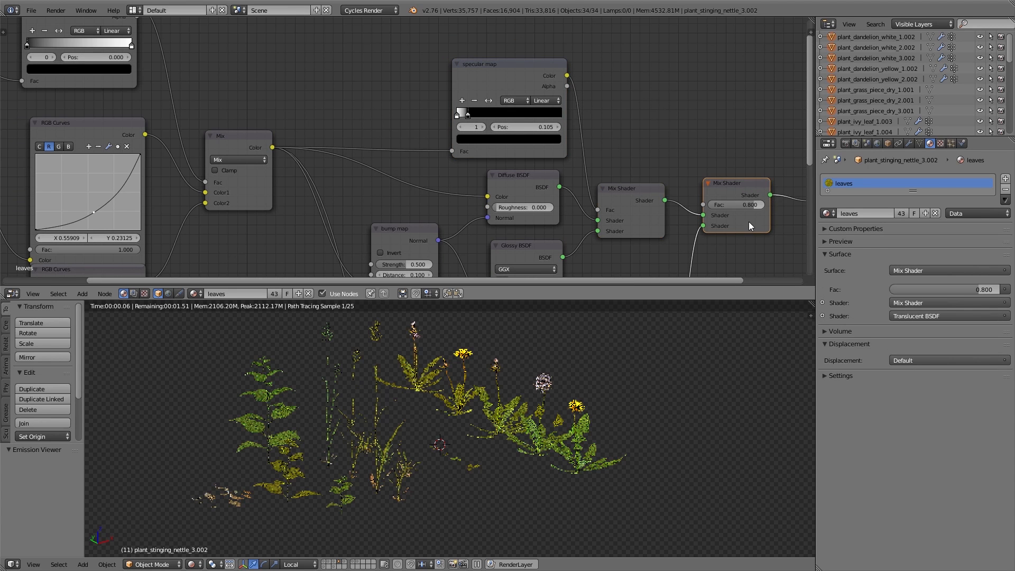
Draw a render border over part of the ground terrain
{"action": "middle_click_drag", "start_coordinate": [605, 395], "coordinate": [554, 422]}
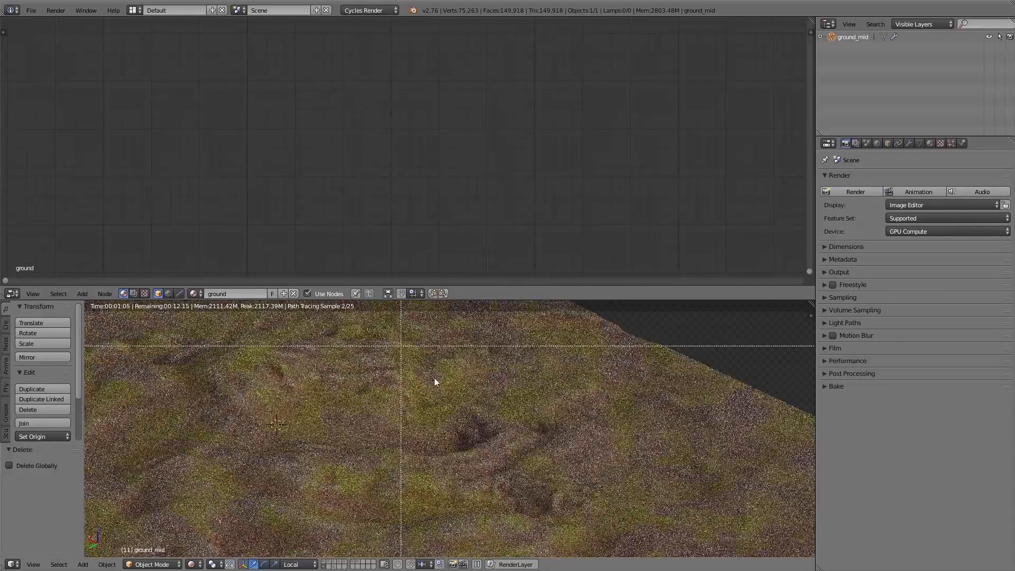
{"action": "left_click_drag", "start_coordinate": [595, 522], "coordinate": [595, 522]}
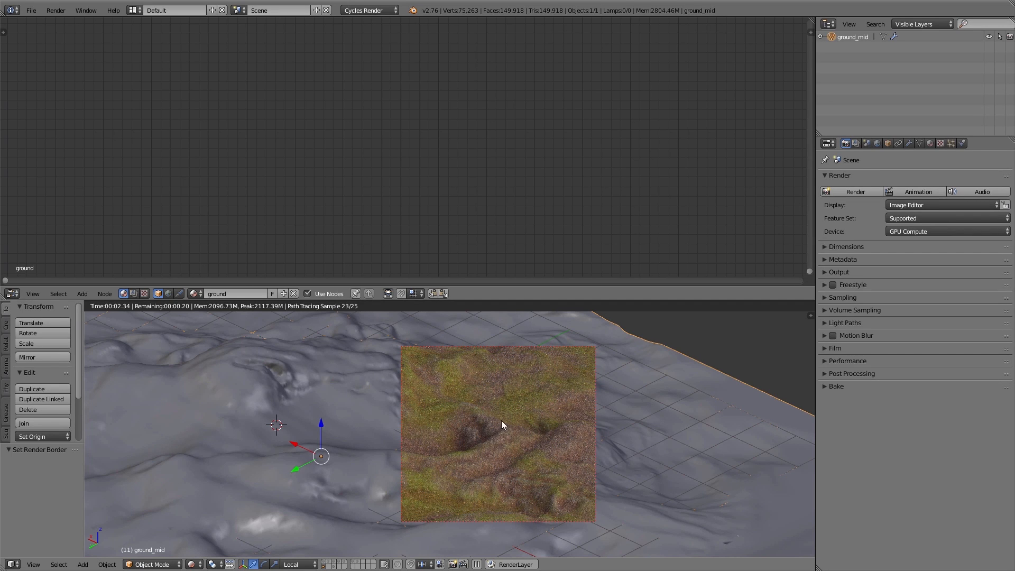
Examine the ground material's node tree and the rendered terrain
{"action": "scroll", "coordinate": [366, 216], "scroll_direction": "down", "scroll_amount": 5}
{"action": "middle_click_drag", "start_coordinate": [671, 230], "coordinate": [384, 18]}
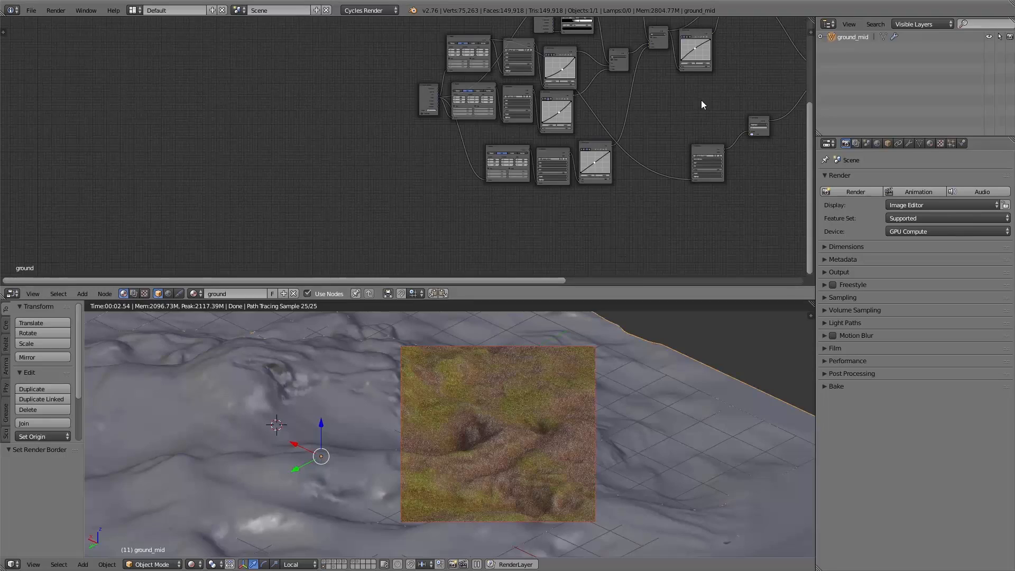
{"action": "scroll", "coordinate": [446, 249], "scroll_direction": "up", "scroll_amount": 4}
{"action": "scroll", "coordinate": [370, 123], "scroll_direction": "up", "scroll_amount": 3}
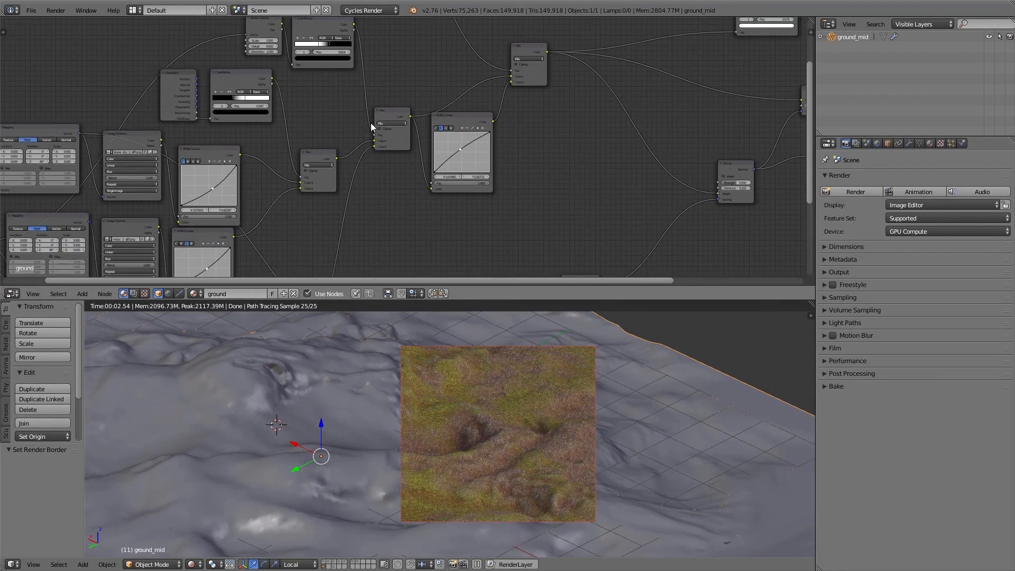
{"action": "scroll", "coordinate": [247, 98], "scroll_direction": "up", "scroll_amount": 3}
{"action": "middle_click_drag", "start_coordinate": [297, 80], "coordinate": [292, 276]}
{"action": "middle_click_drag", "start_coordinate": [383, 210], "coordinate": [353, 233]}
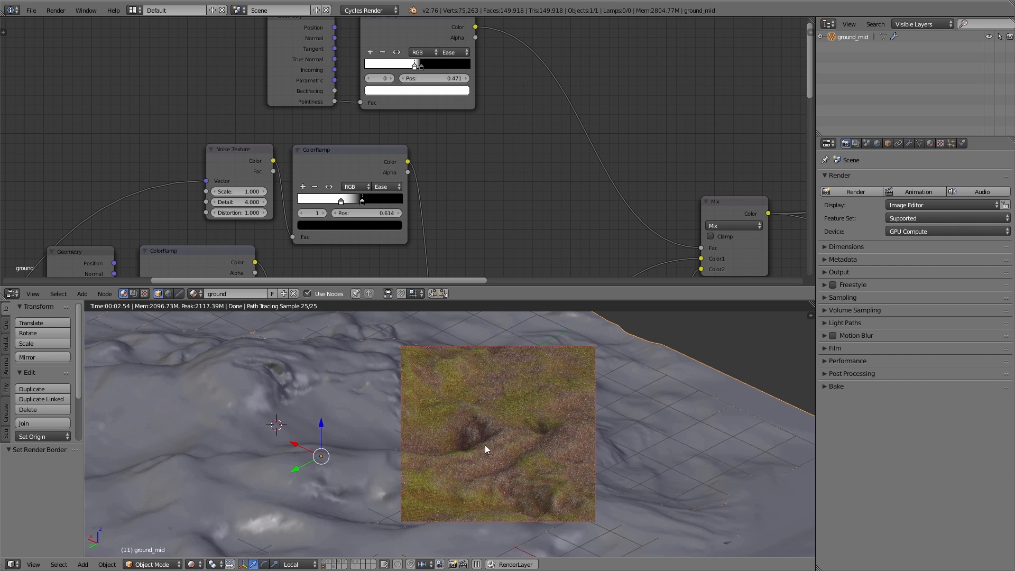
{"action": "middle_click_drag", "start_coordinate": [452, 426], "coordinate": [681, 484]}
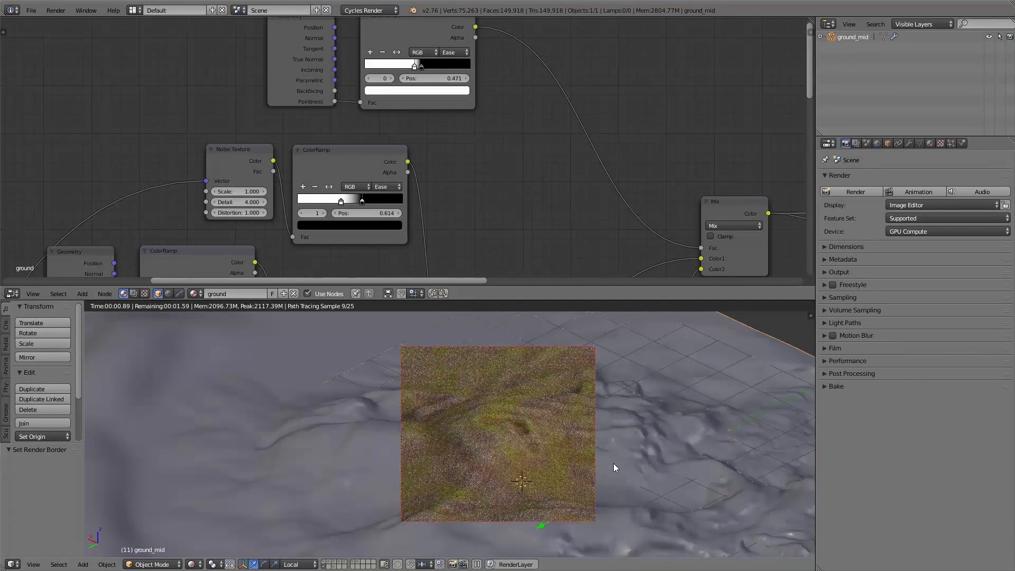
{"action": "scroll", "coordinate": [694, 182], "scroll_direction": "down", "scroll_amount": 1}
{"action": "middle_click_drag", "start_coordinate": [693, 182], "coordinate": [169, 115]}
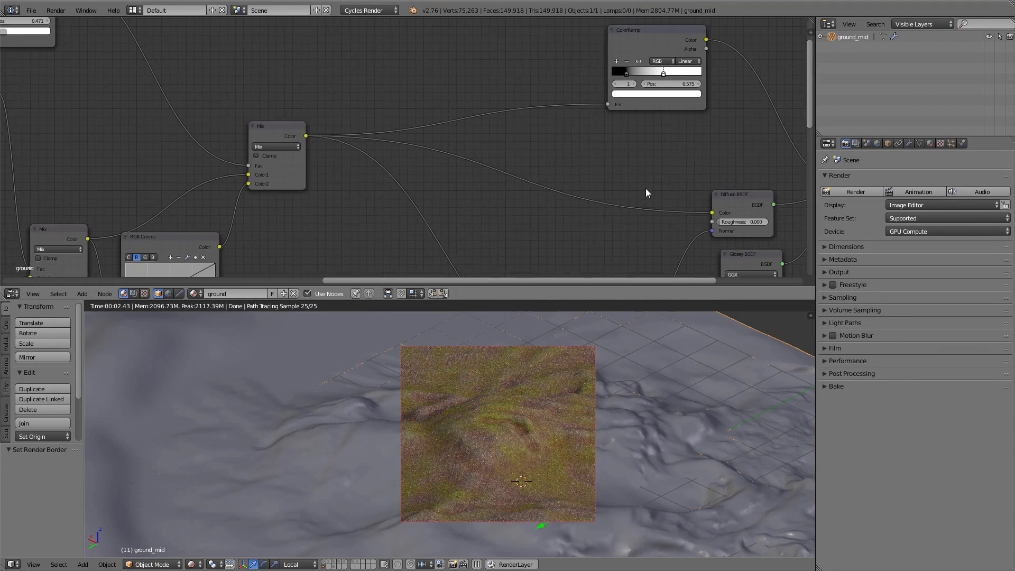
{"action": "middle_click_drag", "start_coordinate": [715, 211], "coordinate": [419, 113]}
{"action": "middle_click_drag", "start_coordinate": [370, 177], "coordinate": [396, 162]}
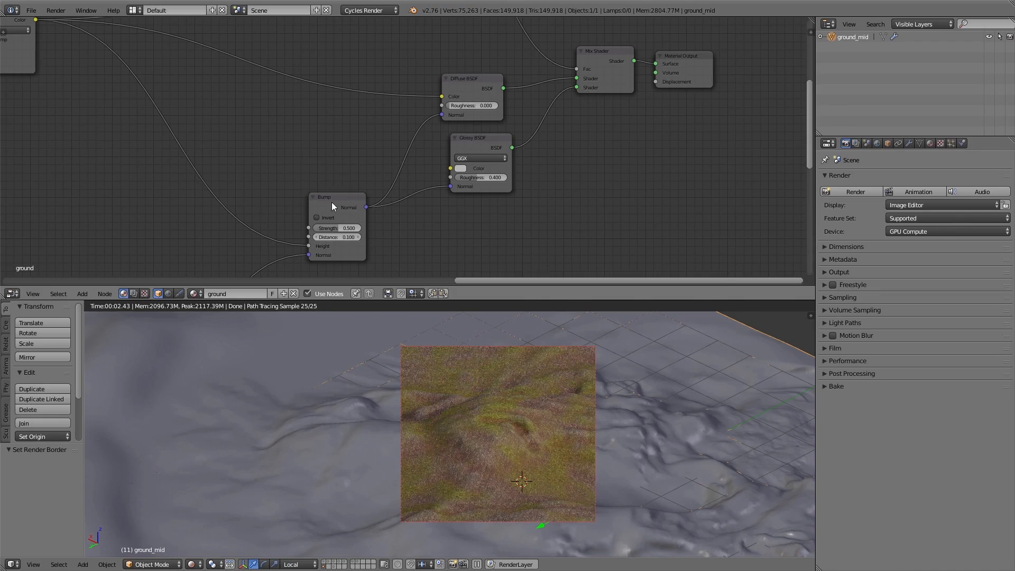